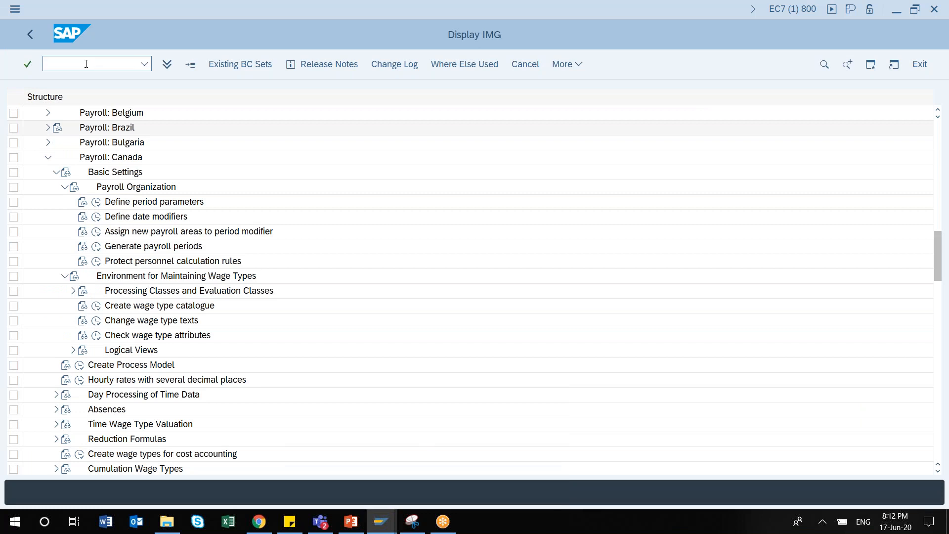
# Step: Return to the SAP Easy Access screen, start transaction SPRO and display the SAP Reference IMG
pyautogui.write('/n')
pyautogui.press('Return')
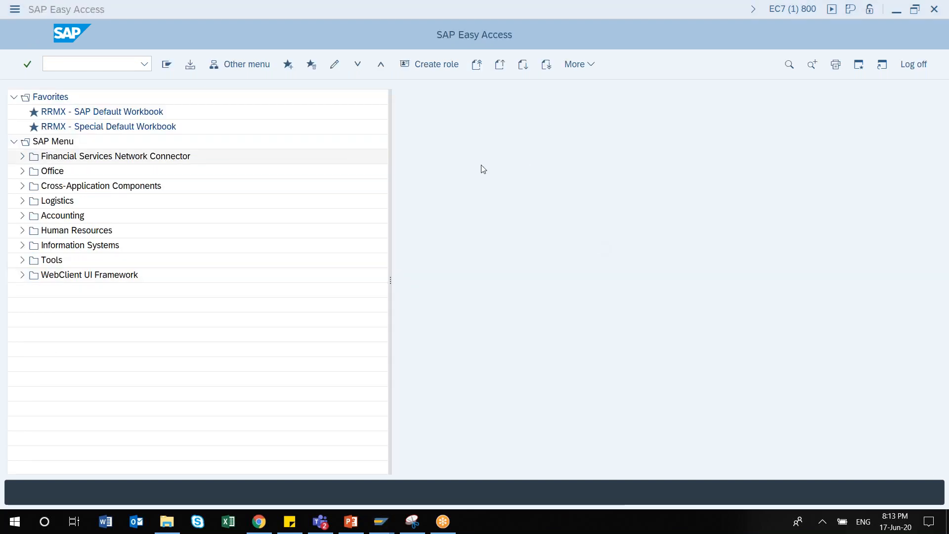
pyautogui.click(71, 62)
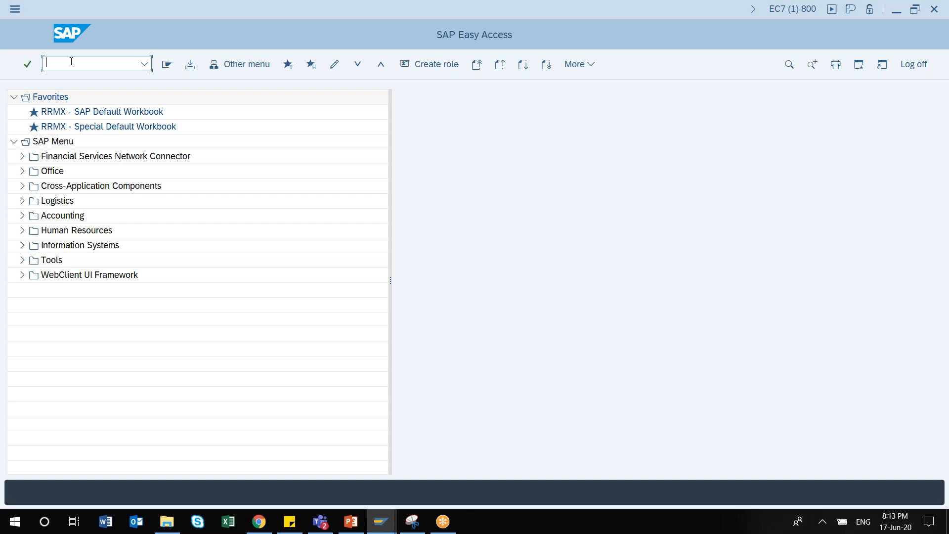
pyautogui.write('spro')
pyautogui.press('Return')
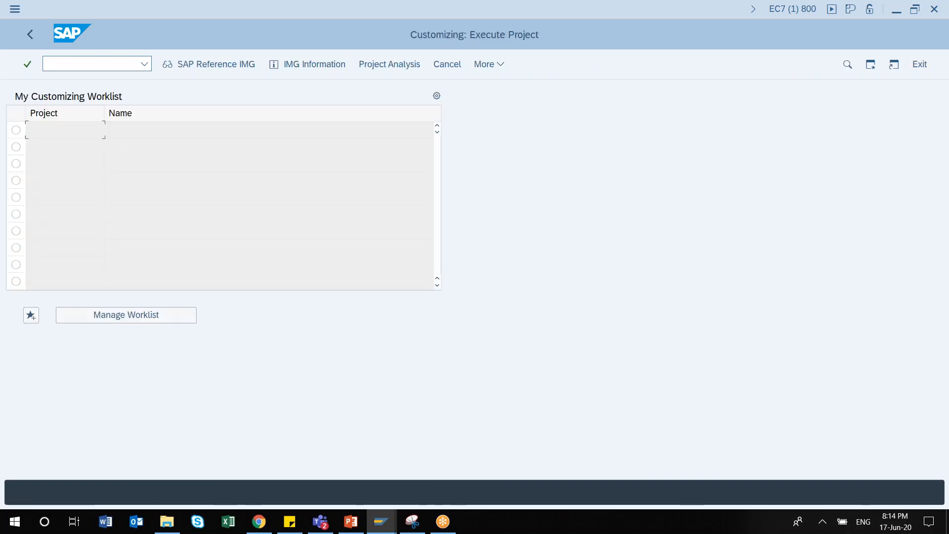
pyautogui.click(224, 65)
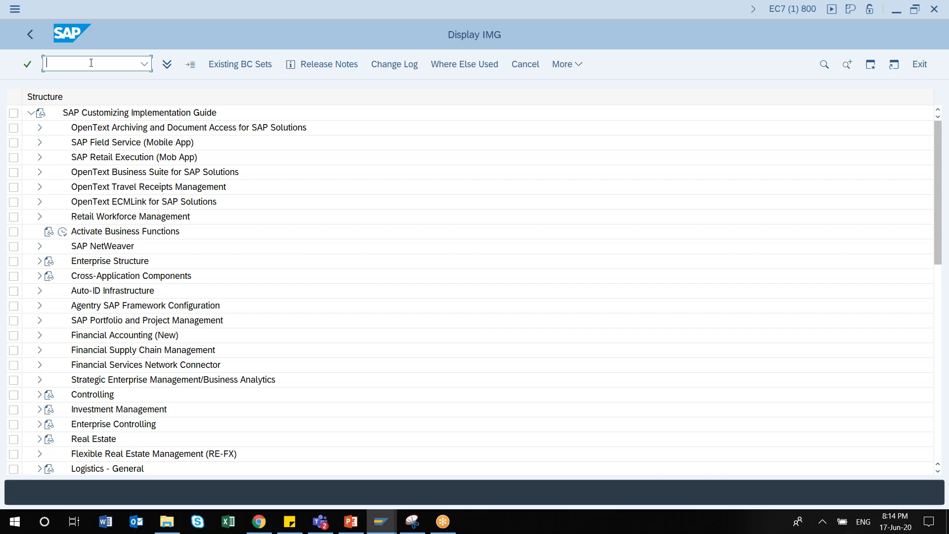
pyautogui.click(934, 231)
pyautogui.moveTo(937, 253); pyautogui.dragTo(946, 123)
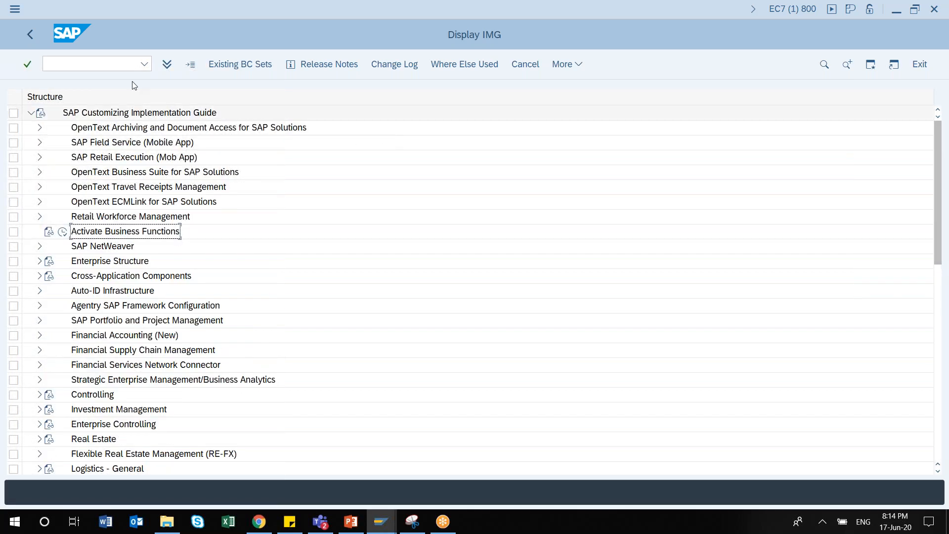
pyautogui.click(81, 63)
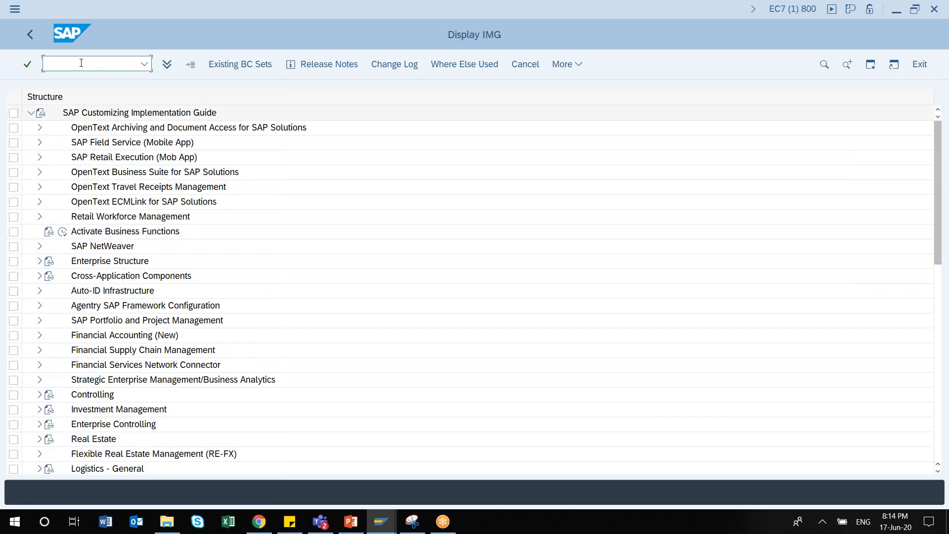
pyautogui.write('spro')
pyautogui.press('BackSpace')
pyautogui.press('BackSpace')
pyautogui.press('BackSpace')
pyautogui.press('BackSpace')
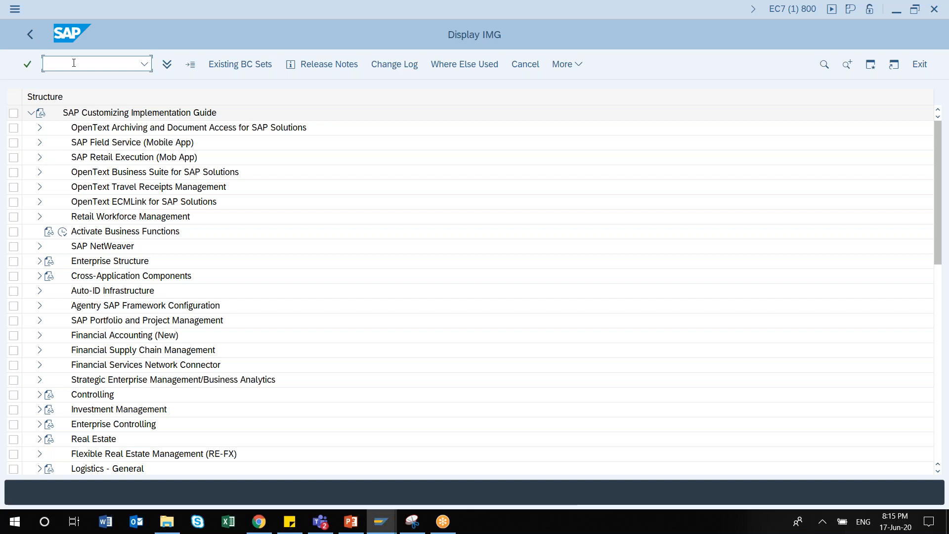
pyautogui.click(126, 231)
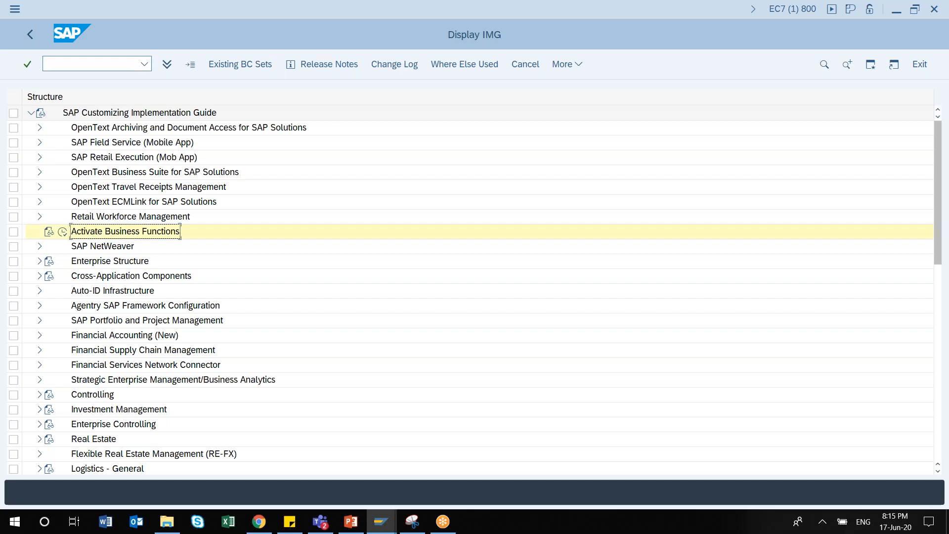
pyautogui.click(89, 64)
pyautogui.write('spro')
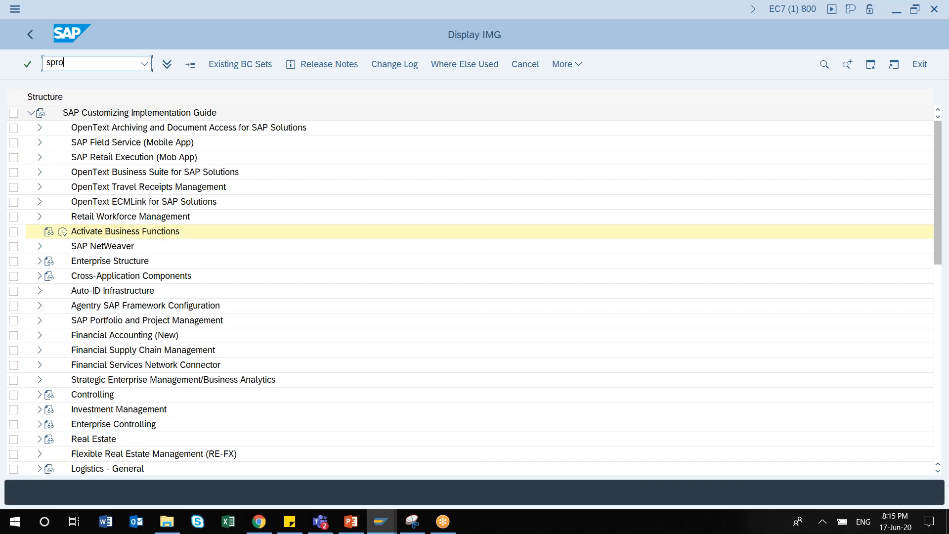
pyautogui.press('Return')
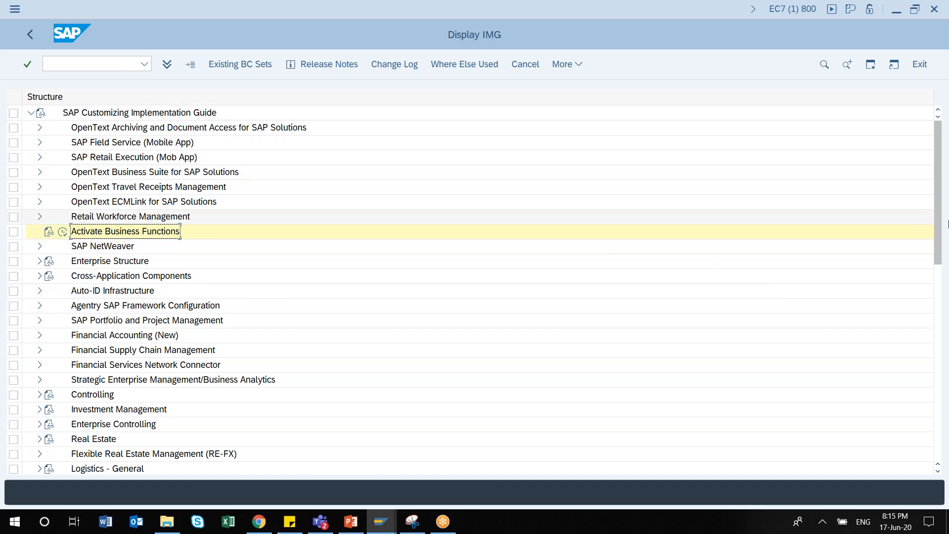
# Step: Expand Payroll, Payroll: Canada, Basic Settings and Payroll Organization in the implementation guide structure
pyautogui.moveTo(947, 233); pyautogui.dragTo(946, 449)
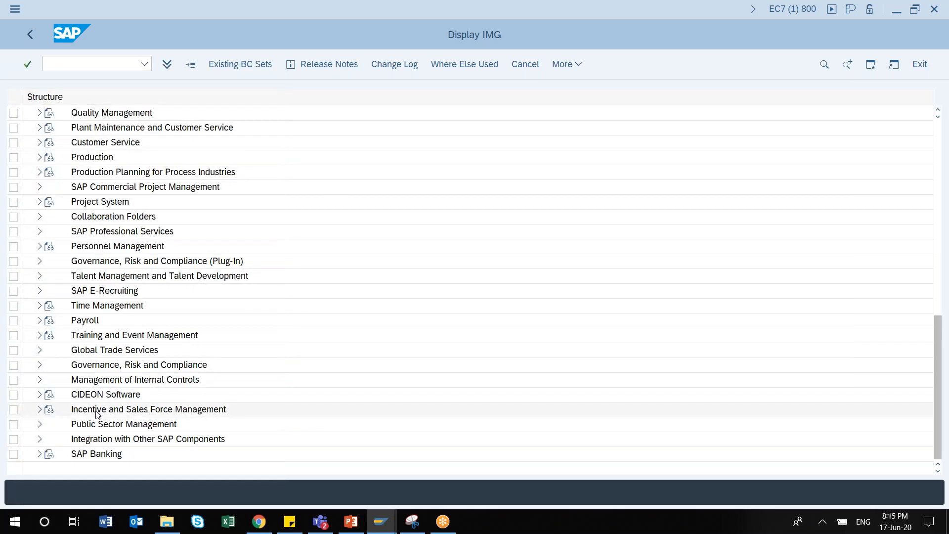
pyautogui.click(40, 320)
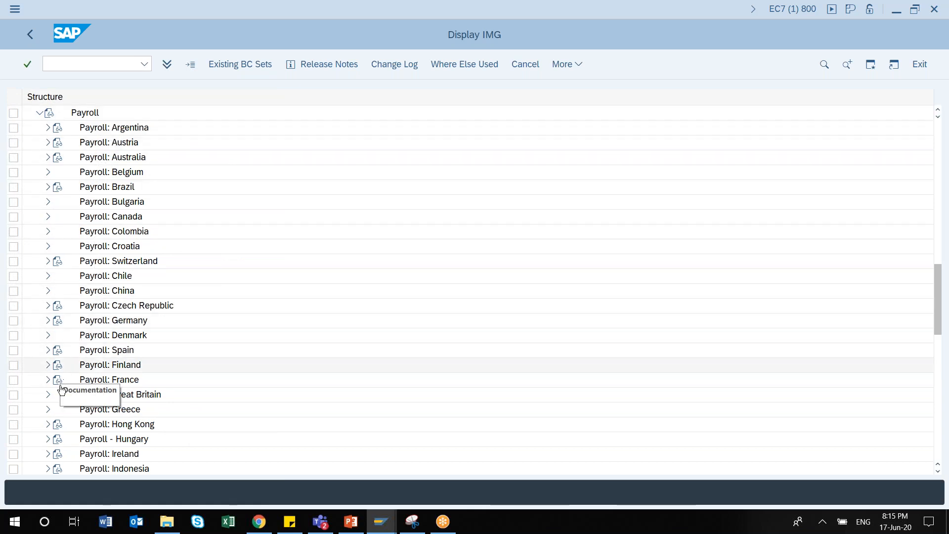
pyautogui.click(49, 218)
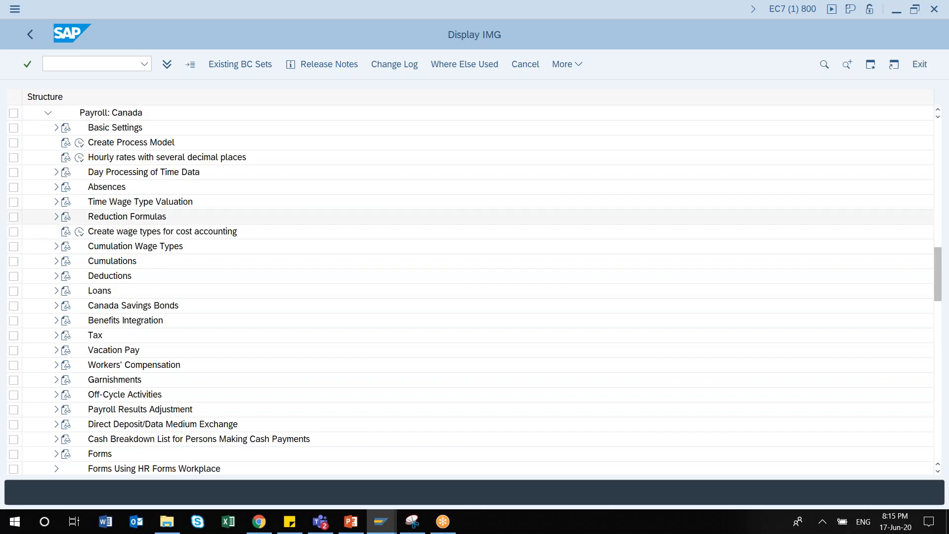
pyautogui.click(56, 128)
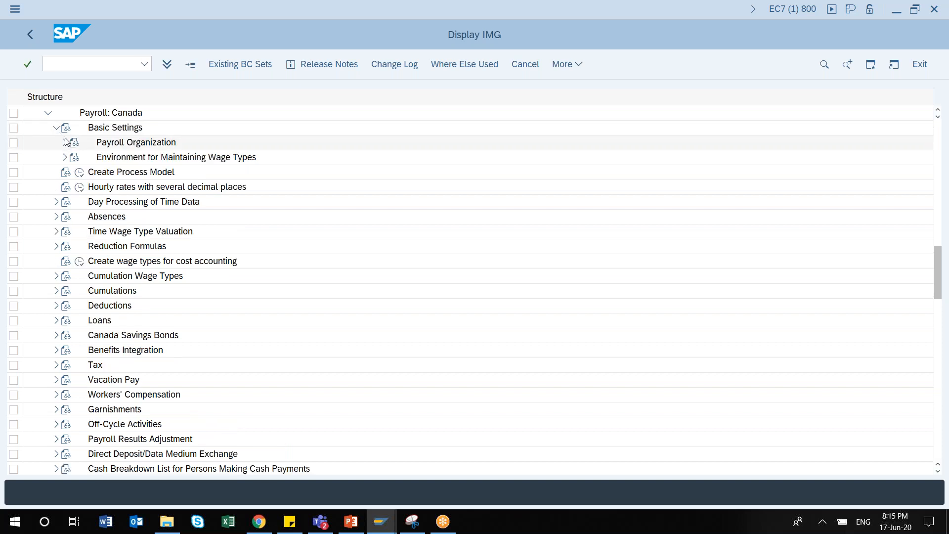
pyautogui.click(65, 148)
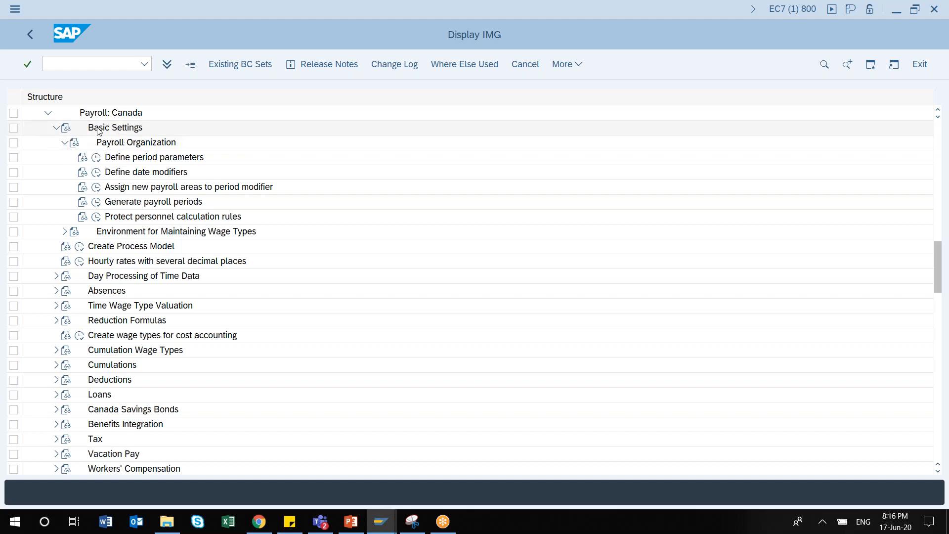
# Step: Read the documentation for the Basic Settings and Payroll Organization nodes, closing each help window
pyautogui.click(67, 130)
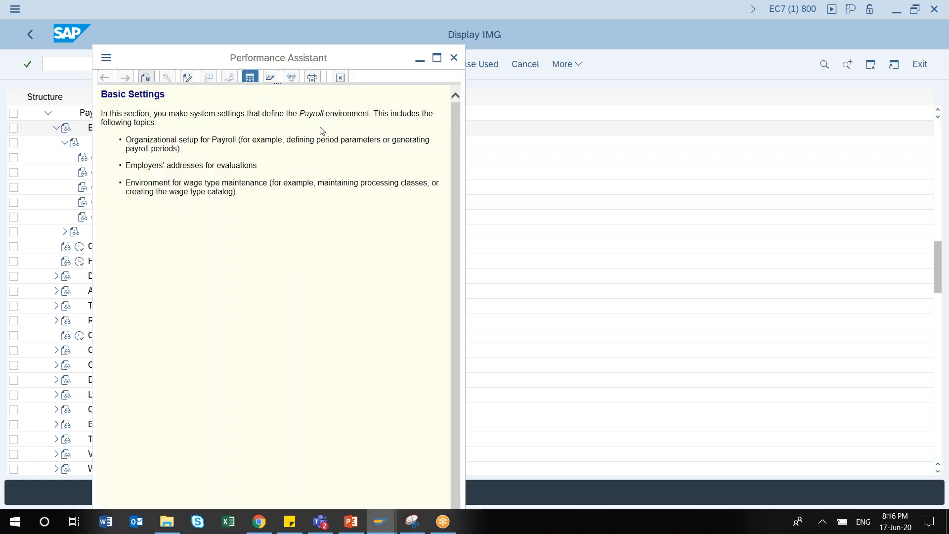
pyautogui.click(453, 57)
pyautogui.click(74, 143)
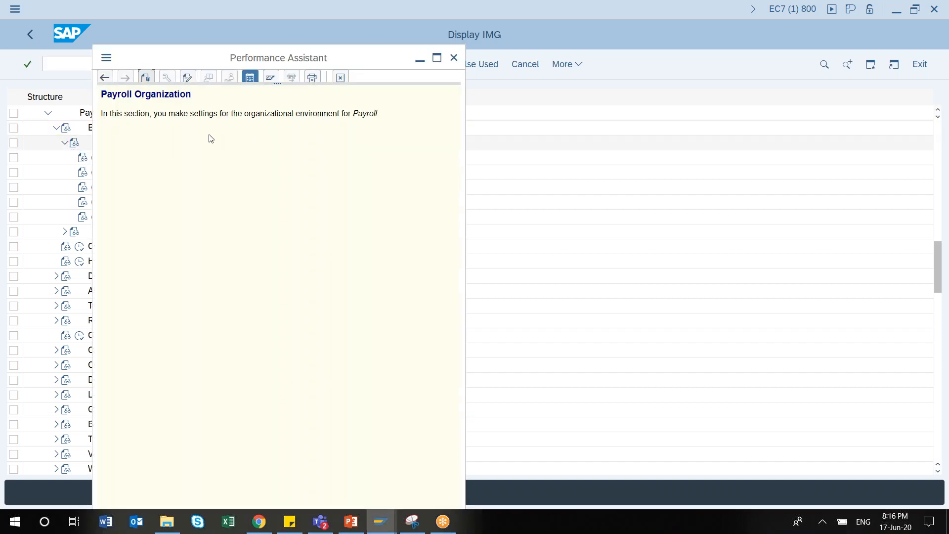
pyautogui.click(453, 58)
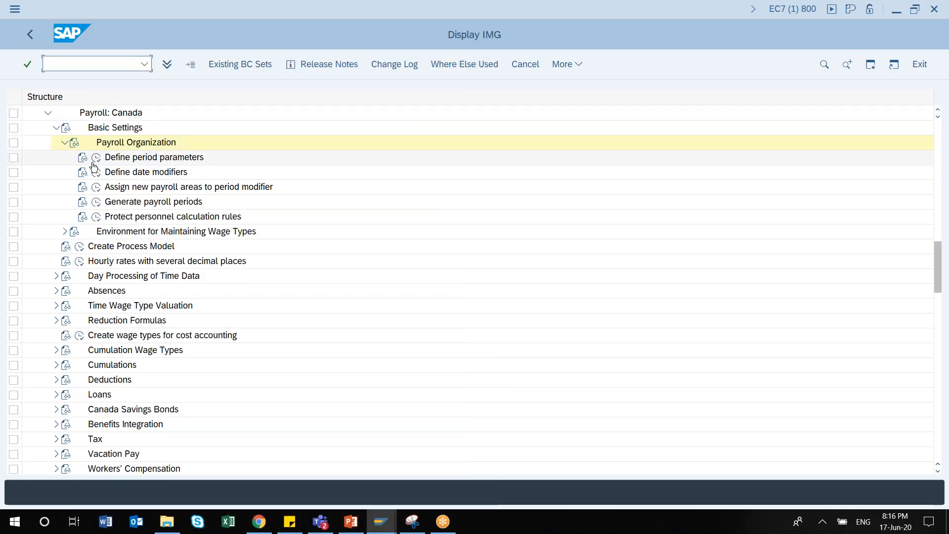
# Step: Read the documentation for Define period parameters, highlight the recommendation sentence and close the help window
pyautogui.click(83, 158)
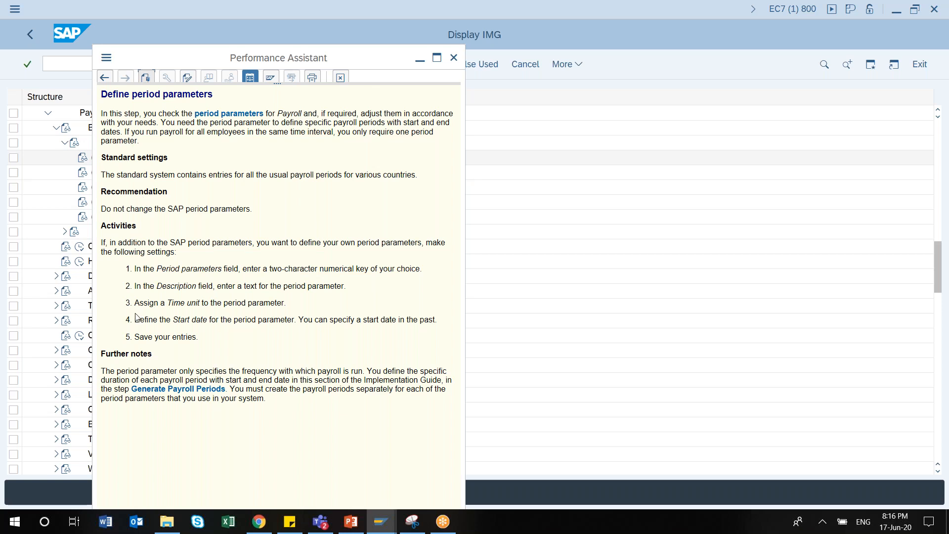
pyautogui.moveTo(254, 210); pyautogui.dragTo(99, 214)
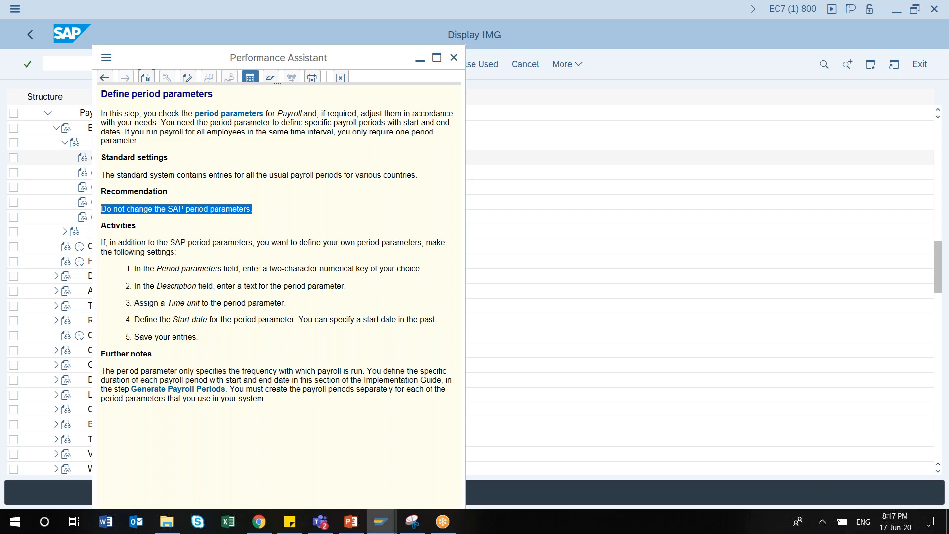
pyautogui.click(453, 59)
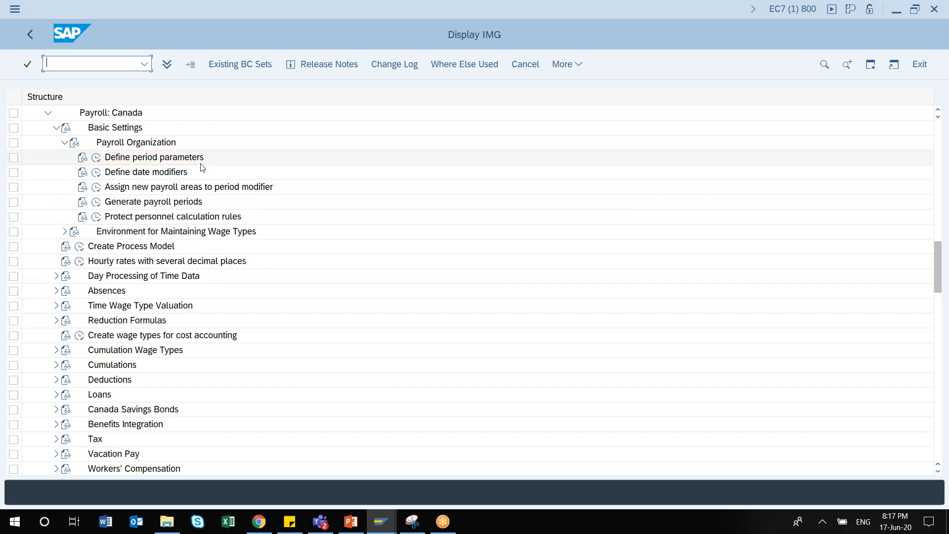
# Step: Execute the Define period parameters activity and review the name, time unit and start date columns of its table
pyautogui.click(96, 157)
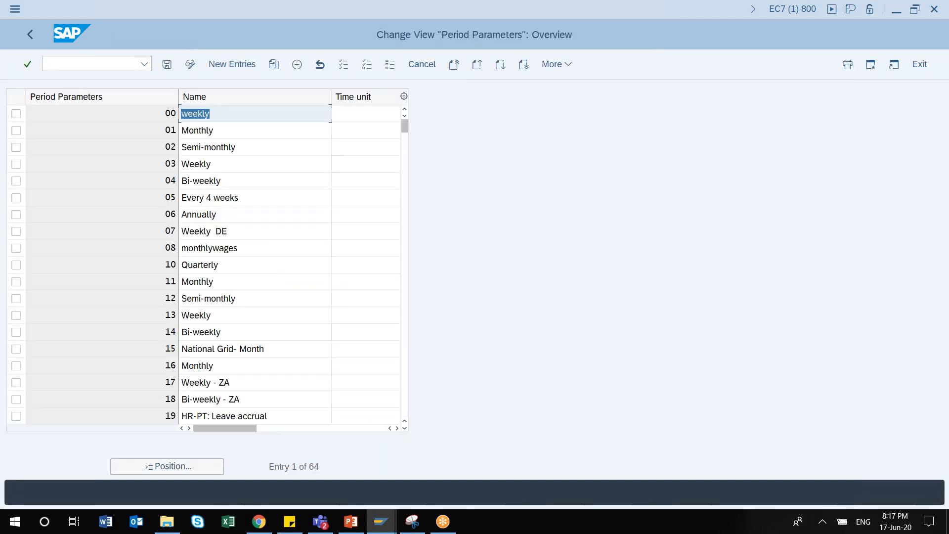
pyautogui.click(362, 162)
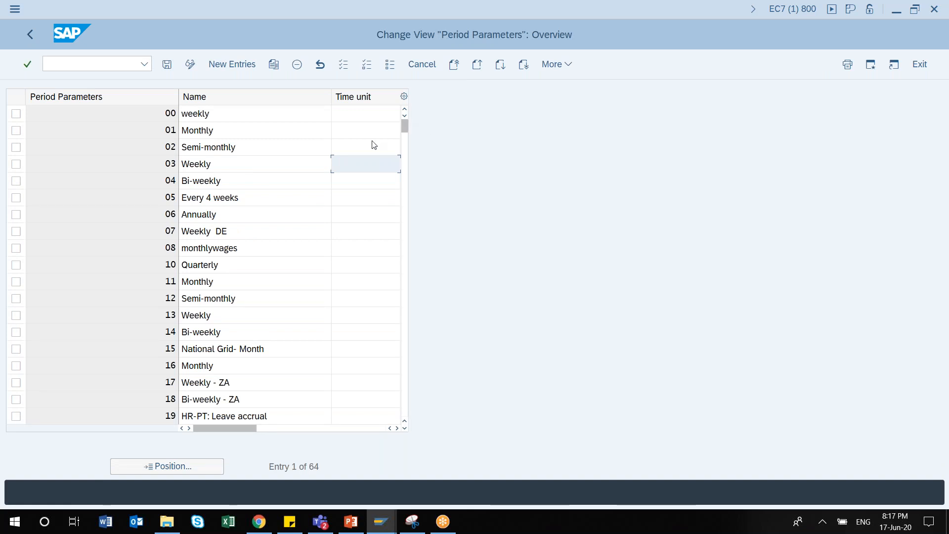
pyautogui.click(15, 131)
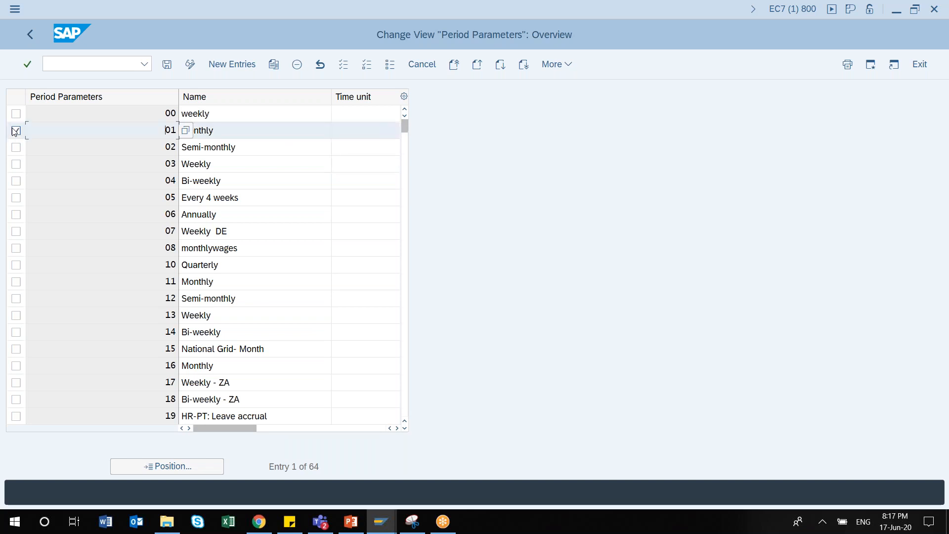
pyautogui.click(15, 131)
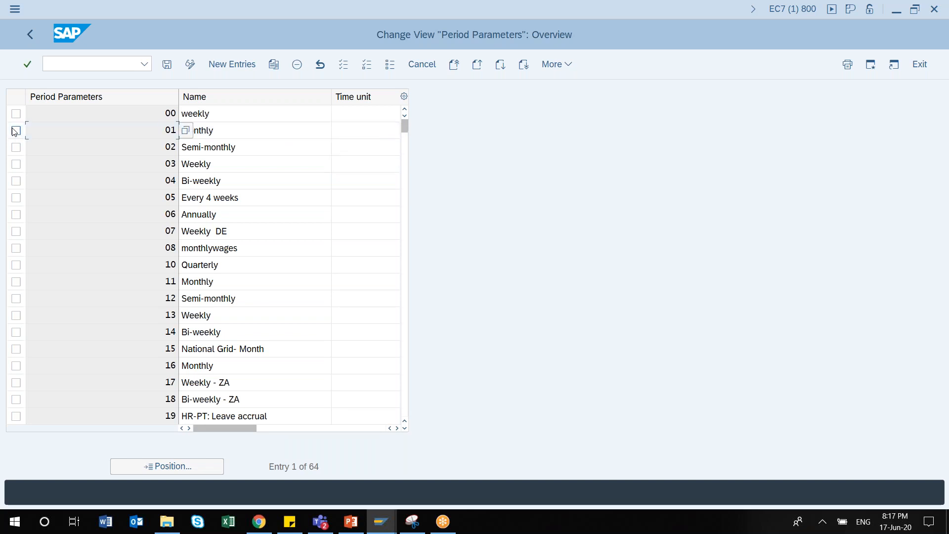
pyautogui.moveTo(244, 429); pyautogui.dragTo(299, 454)
pyautogui.click(275, 127)
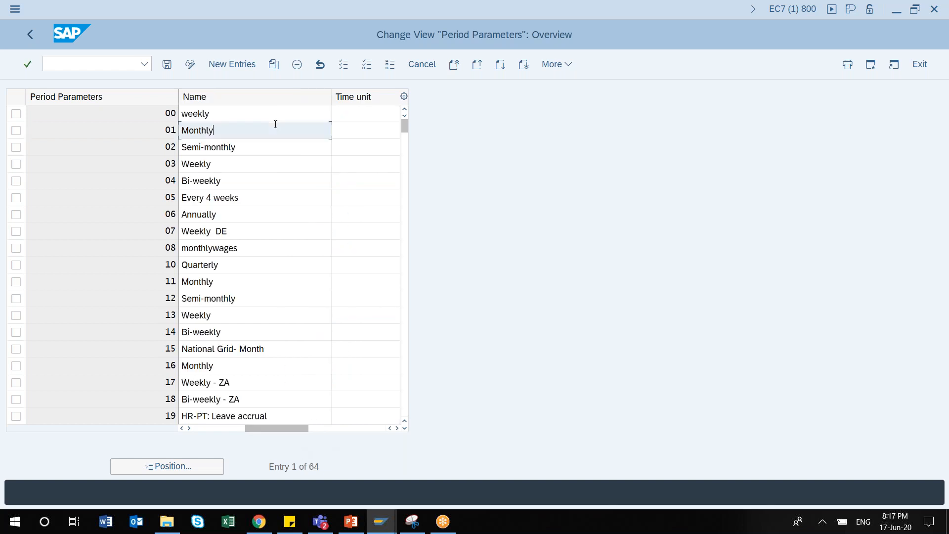
pyautogui.click(335, 428)
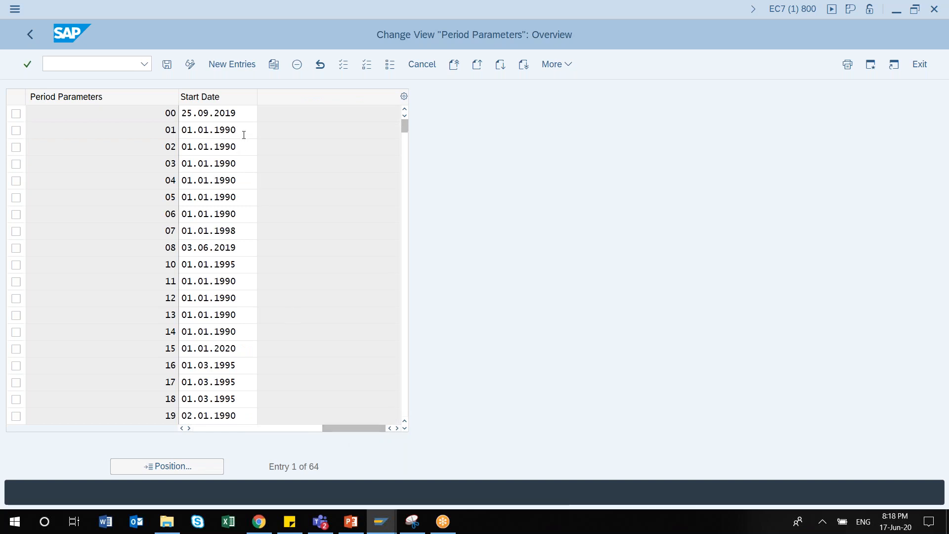
pyautogui.click(181, 428)
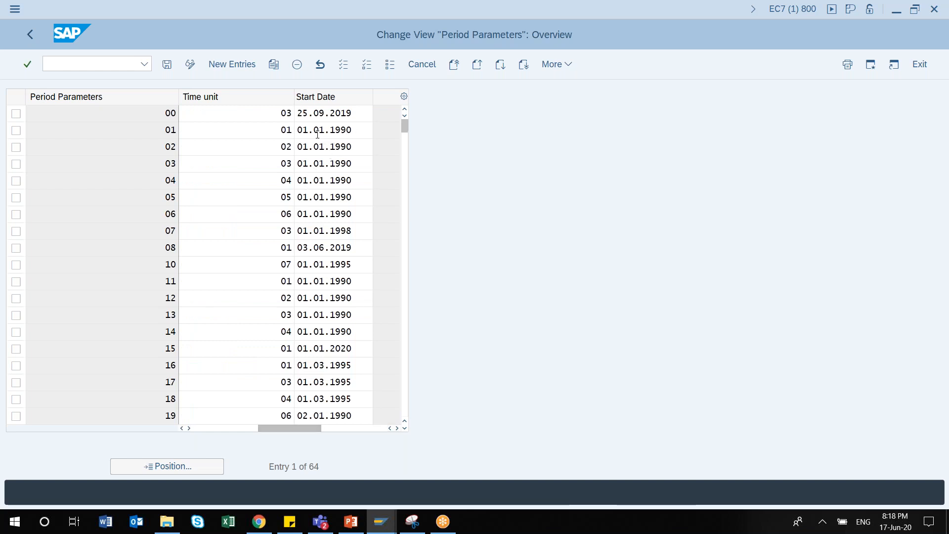
# Step: View the list of possible payroll time units for period parameter 01 beside the table, and close it without changing the value
pyautogui.click(254, 135)
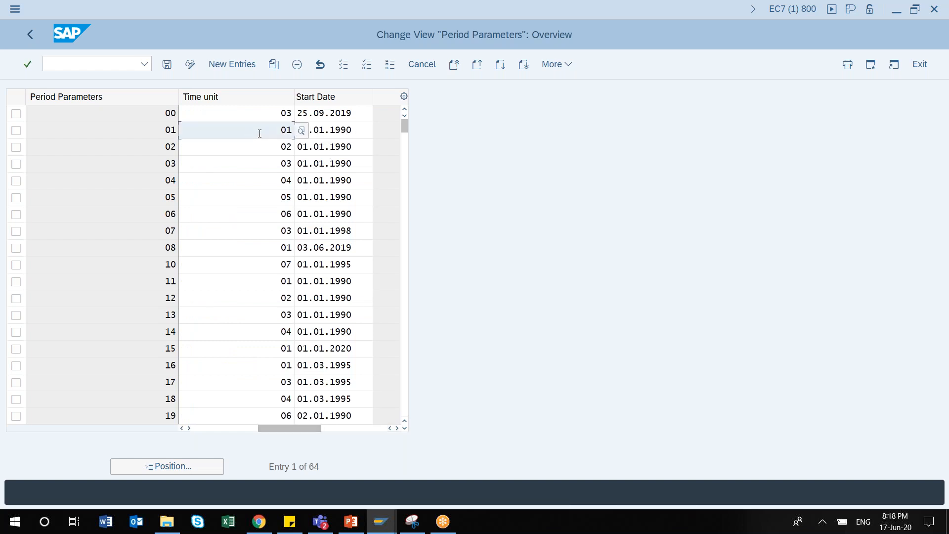
pyautogui.click(302, 131)
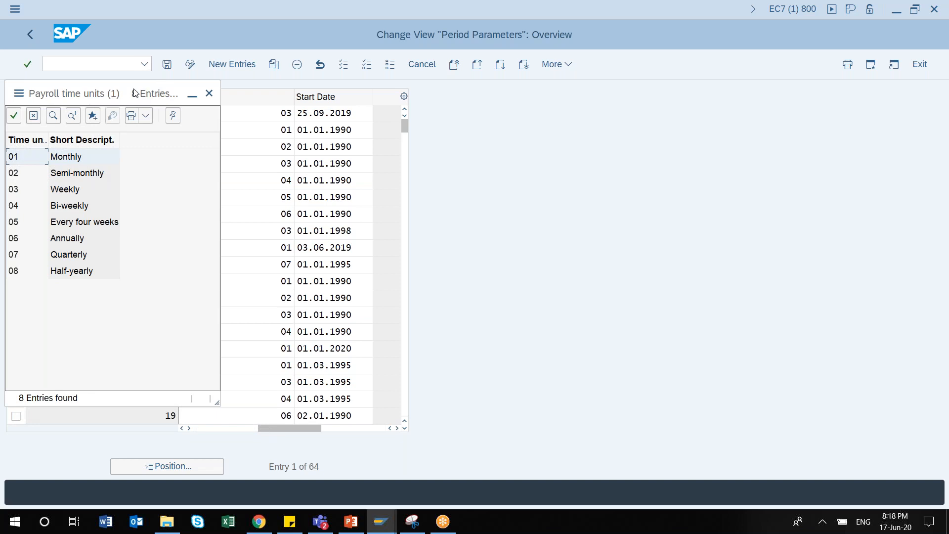
pyautogui.moveTo(132, 93); pyautogui.dragTo(529, 97)
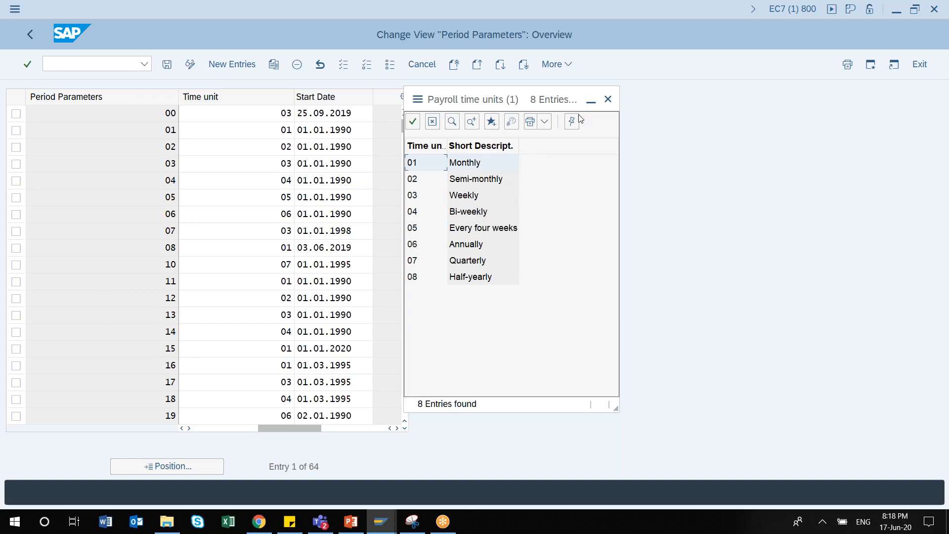
pyautogui.click(608, 100)
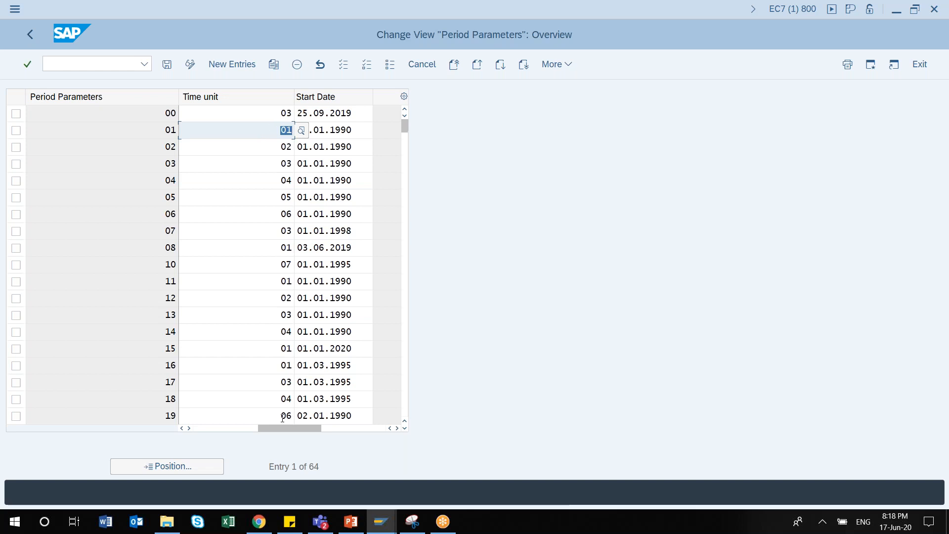
# Step: Examine the names of the period parameters further down the table, including the country-specific entries
pyautogui.moveTo(274, 429); pyautogui.dragTo(188, 428)
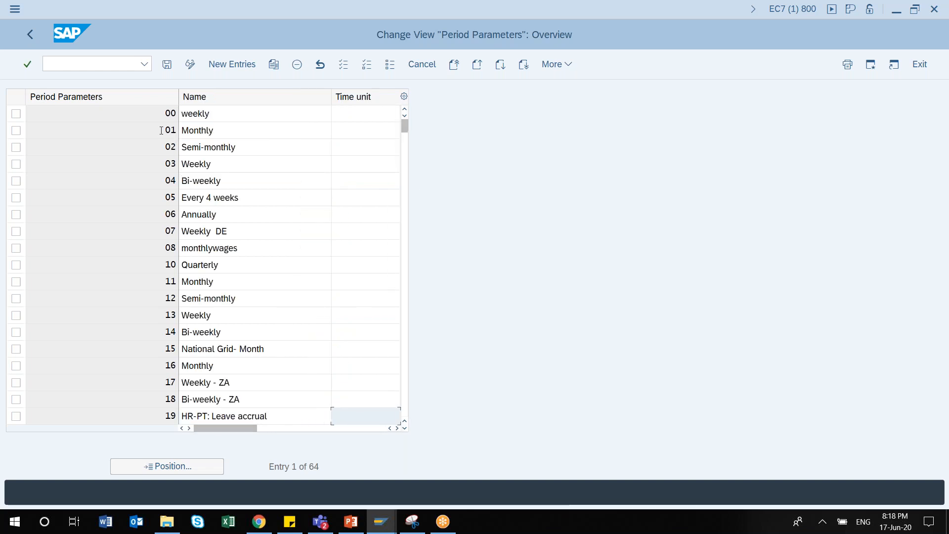
pyautogui.click(161, 130)
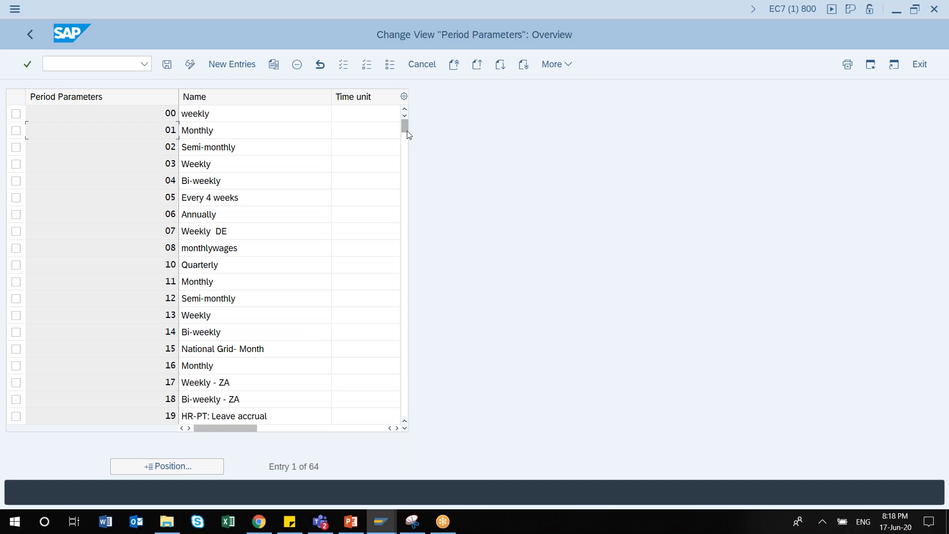
pyautogui.moveTo(408, 142); pyautogui.dragTo(398, 282)
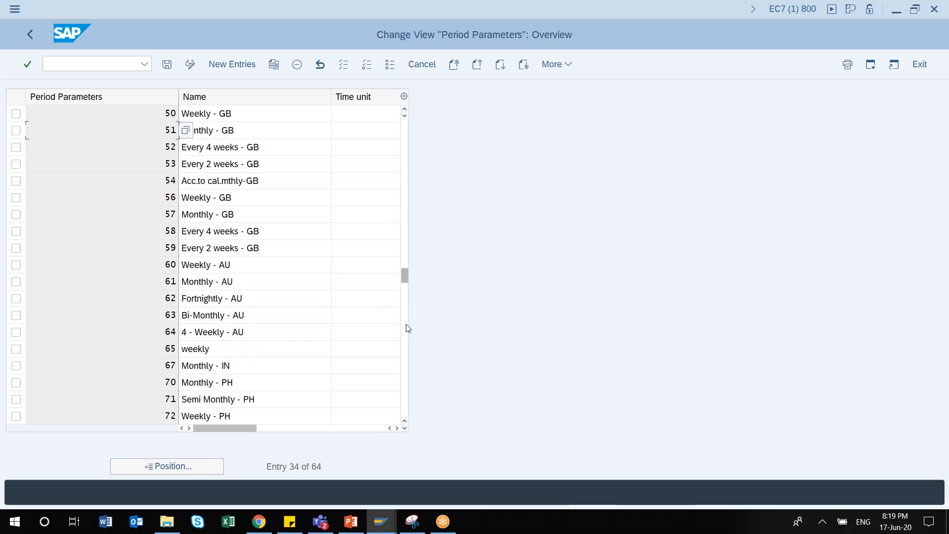
# Step: Look through the remaining period parameter names in both directions, and return to the implementation guide
pyautogui.click(406, 385)
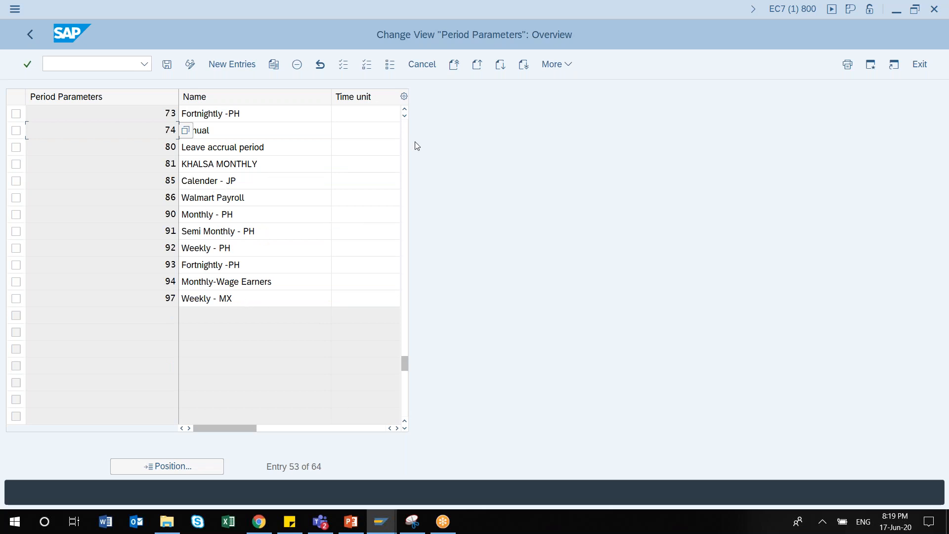
pyautogui.click(406, 152)
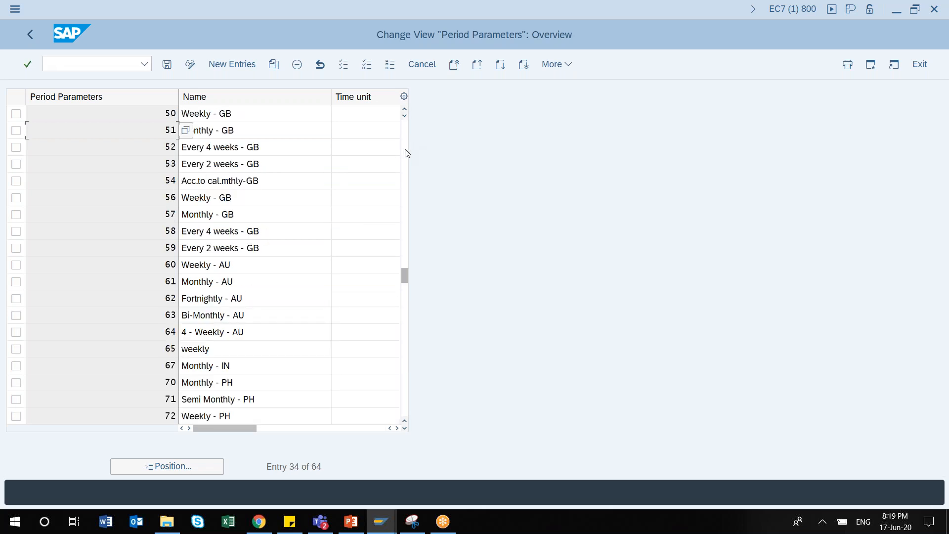
pyautogui.click(406, 153)
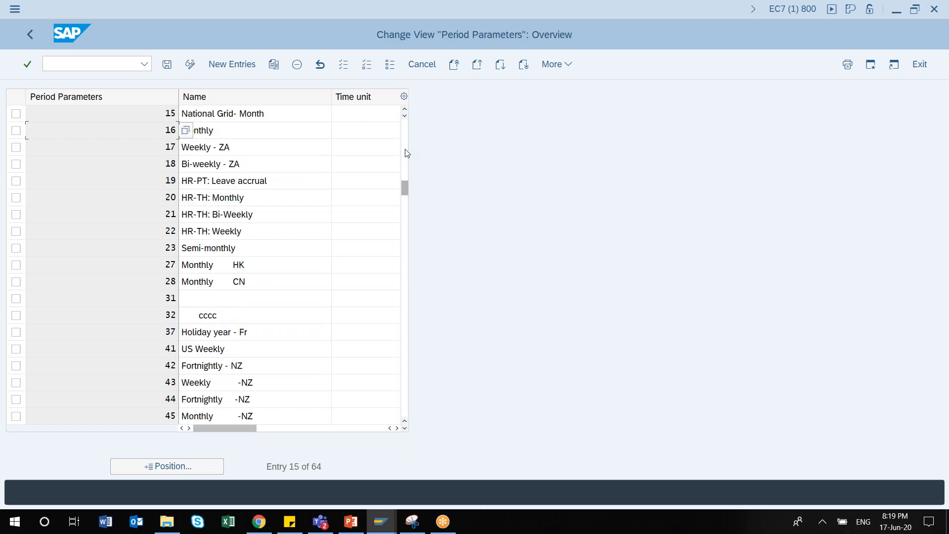
pyautogui.click(37, 37)
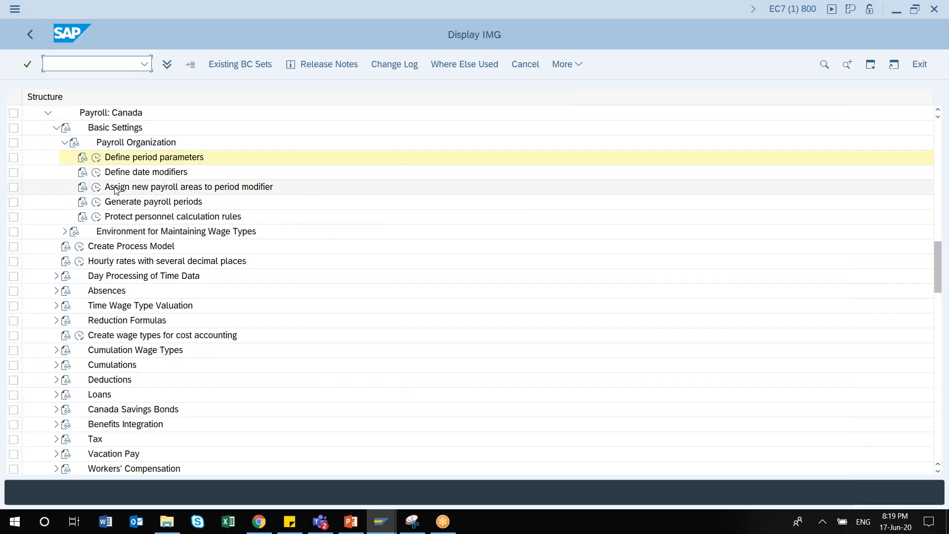
# Step: View the Define date modifiers table briefly, and reopen Define period parameters to compare its time units and start dates
pyautogui.click(96, 174)
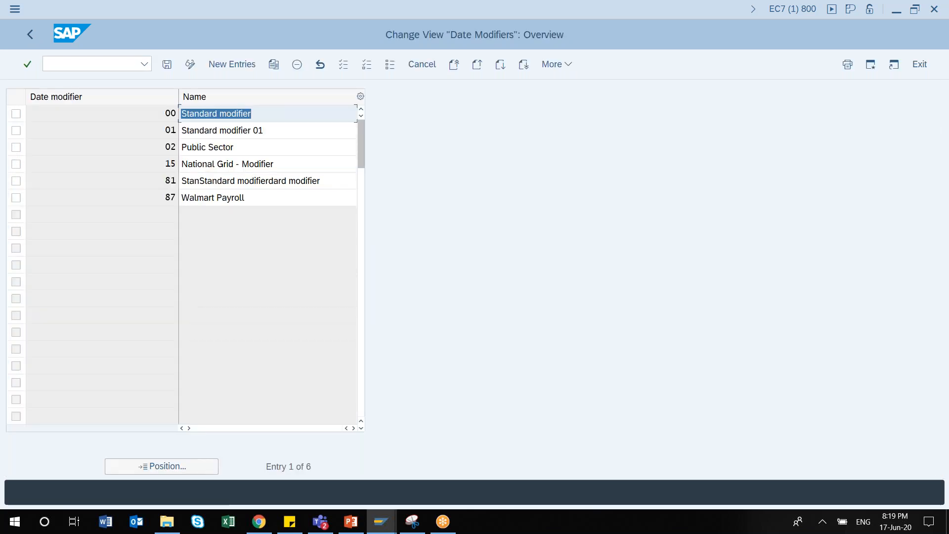
pyautogui.click(26, 35)
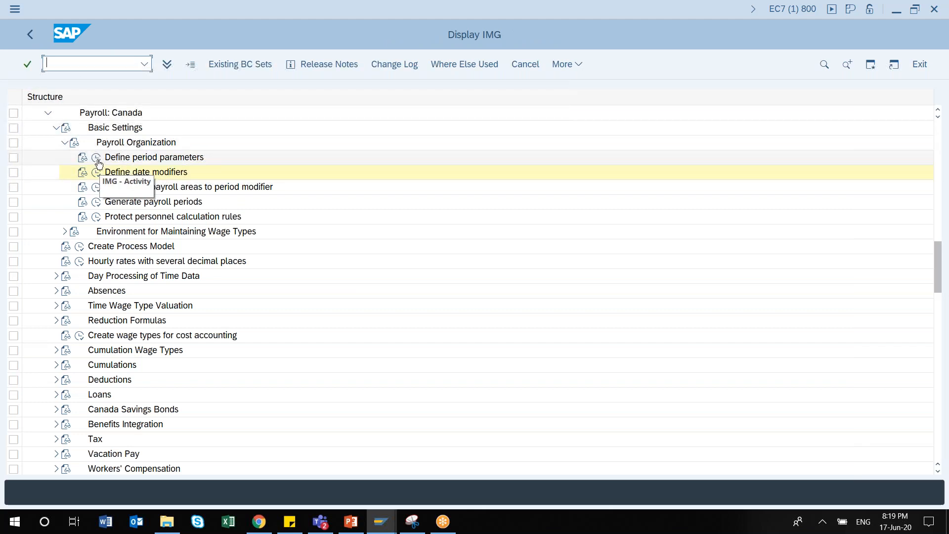
pyautogui.click(97, 158)
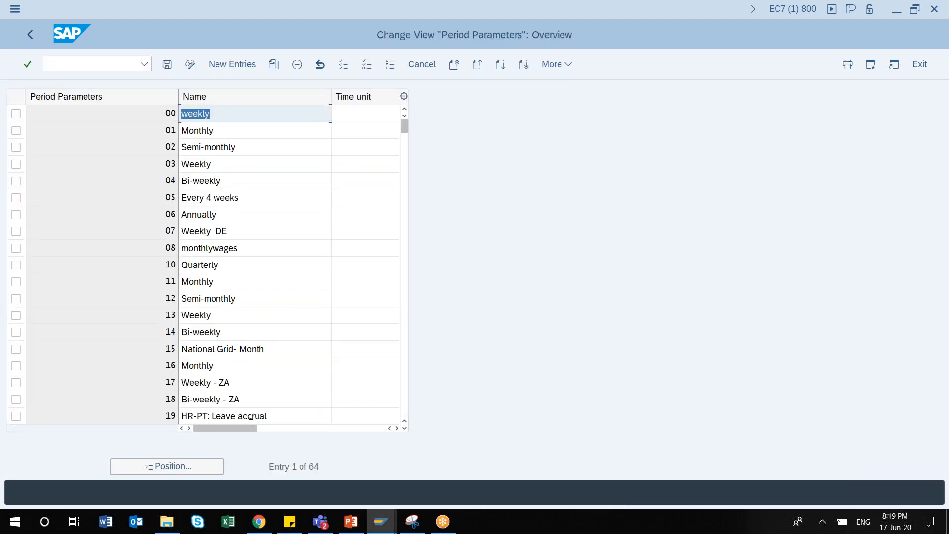
pyautogui.moveTo(239, 428); pyautogui.dragTo(363, 424)
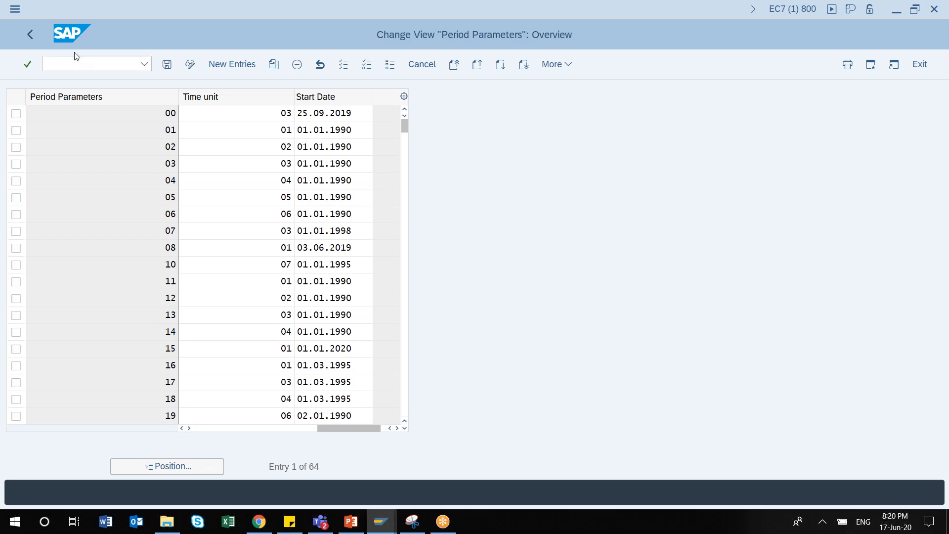
pyautogui.click(30, 35)
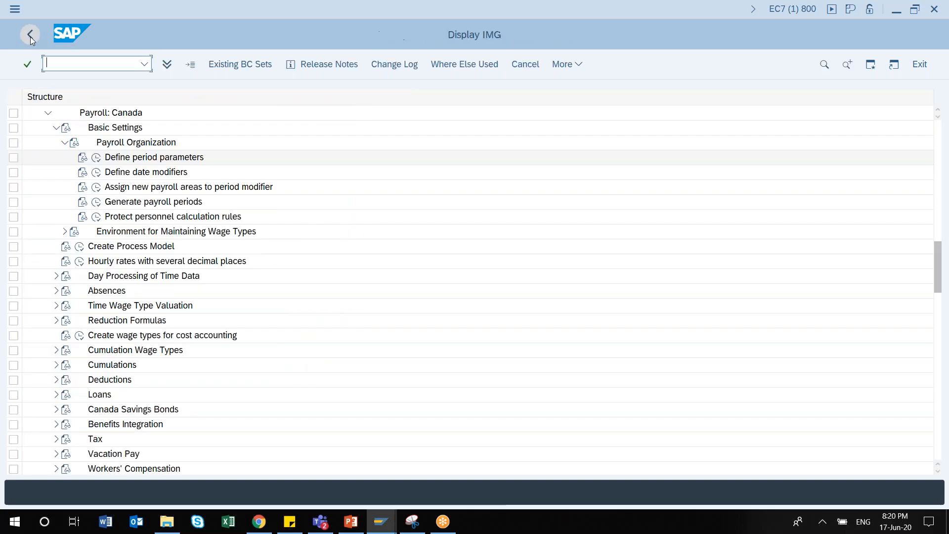
# Step: Execute Define date modifiers, mark and unmark the Standard modifier 01 entry, and return to the implementation guide
pyautogui.click(98, 157)
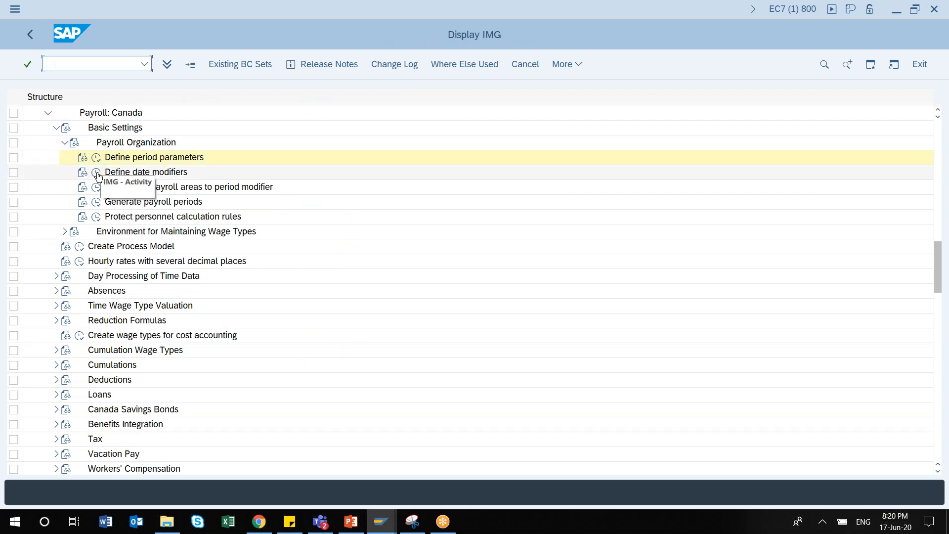
pyautogui.click(96, 172)
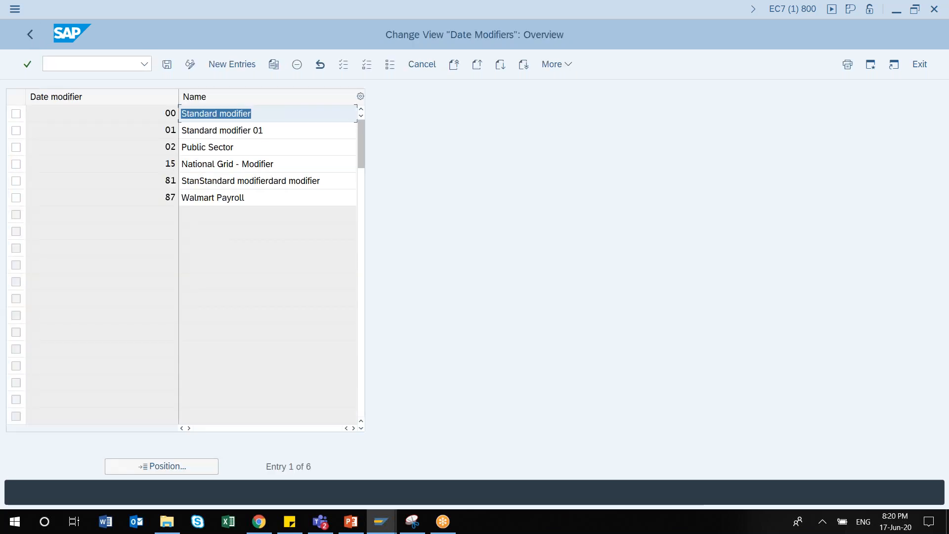
pyautogui.click(294, 136)
pyautogui.click(15, 132)
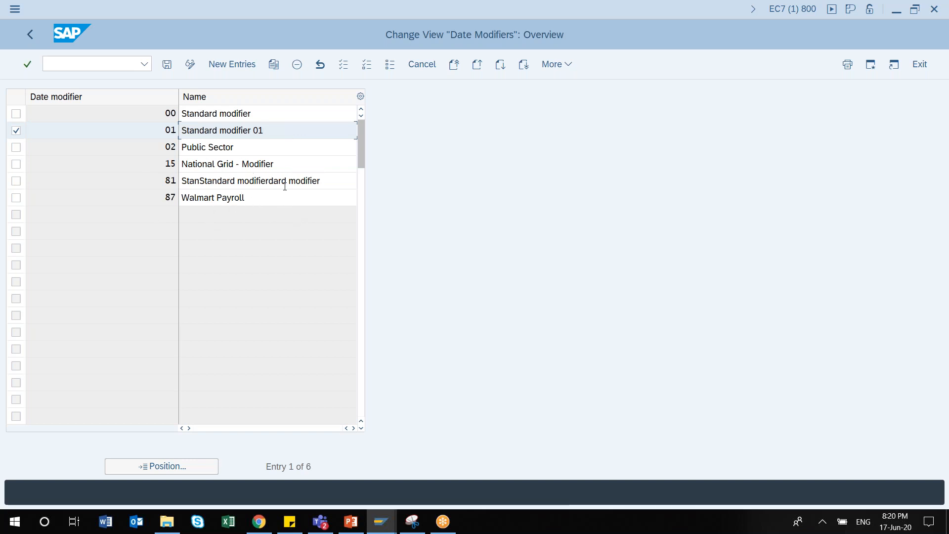
pyautogui.click(16, 131)
pyautogui.click(32, 37)
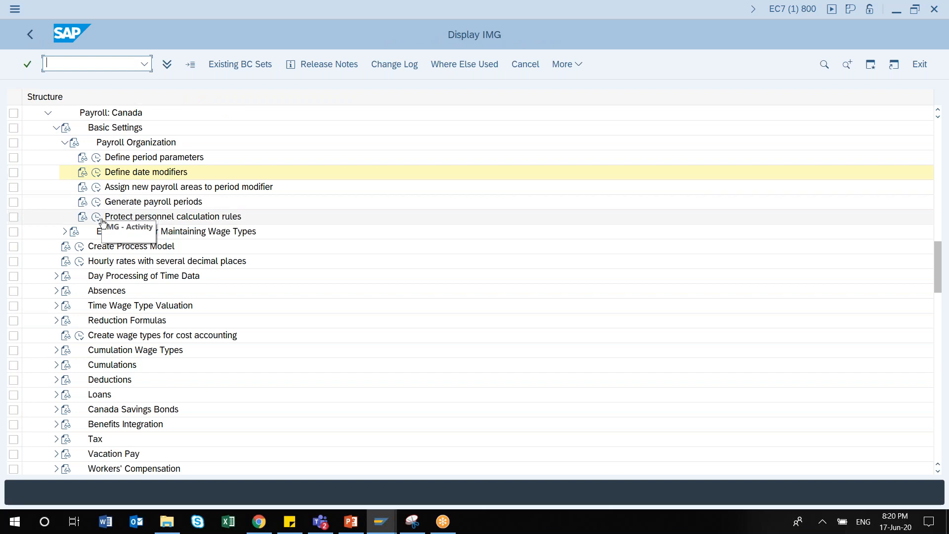
# Step: Perform Check payroll areas under Assign new payroll areas to period modifier, and review its period parameters, run payroll and date modifier columns
pyautogui.click(96, 188)
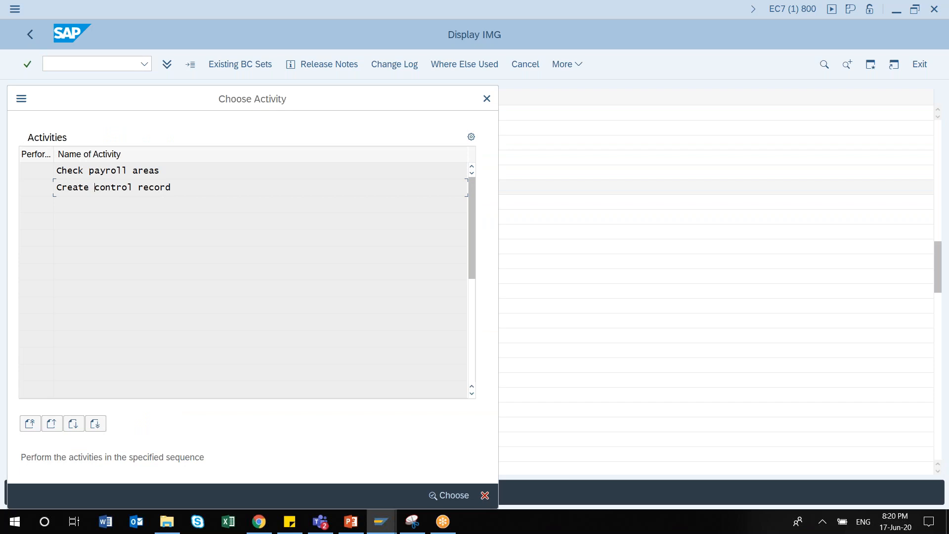
pyautogui.doubleClick(38, 171)
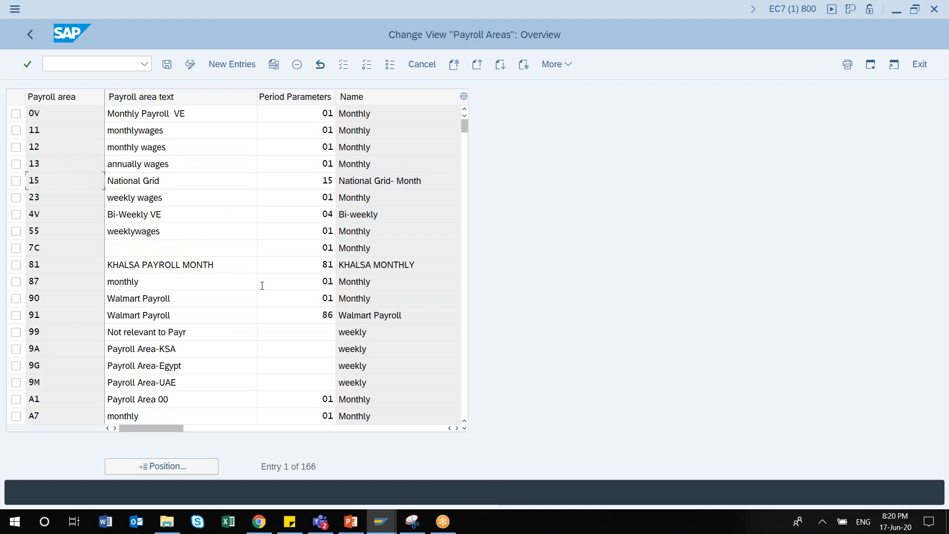
pyautogui.moveTo(168, 428); pyautogui.dragTo(137, 429)
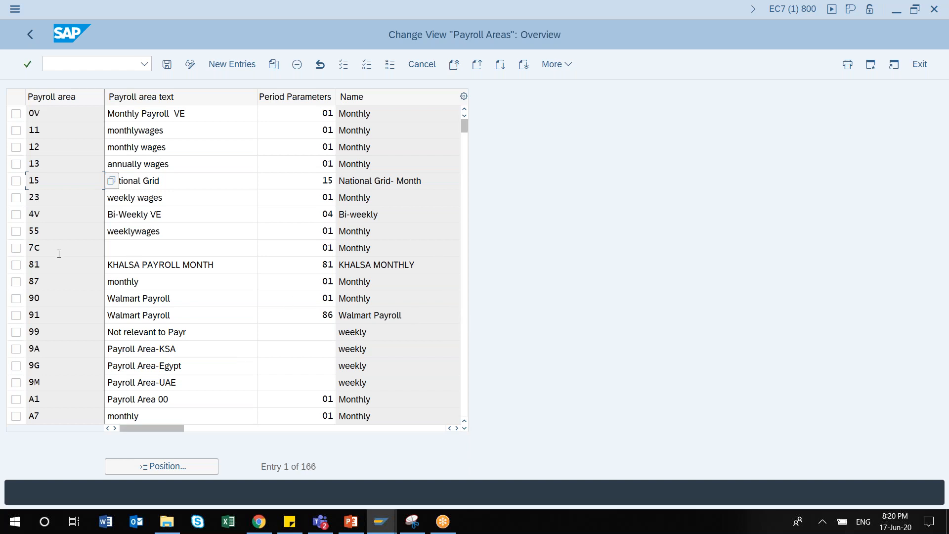
pyautogui.moveTo(173, 428); pyautogui.dragTo(313, 449)
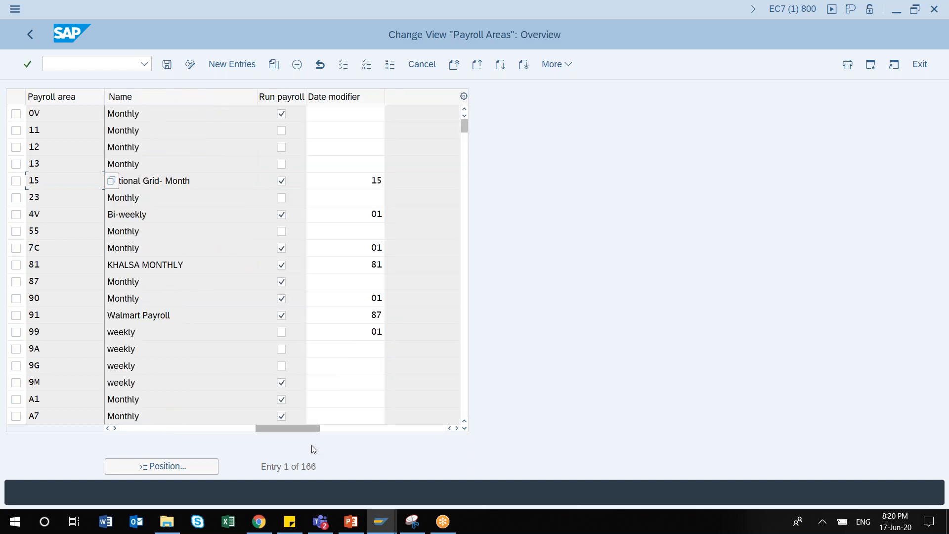
# Step: View the list of possible date modifiers for payroll area 23, and close it without choosing one
pyautogui.click(360, 200)
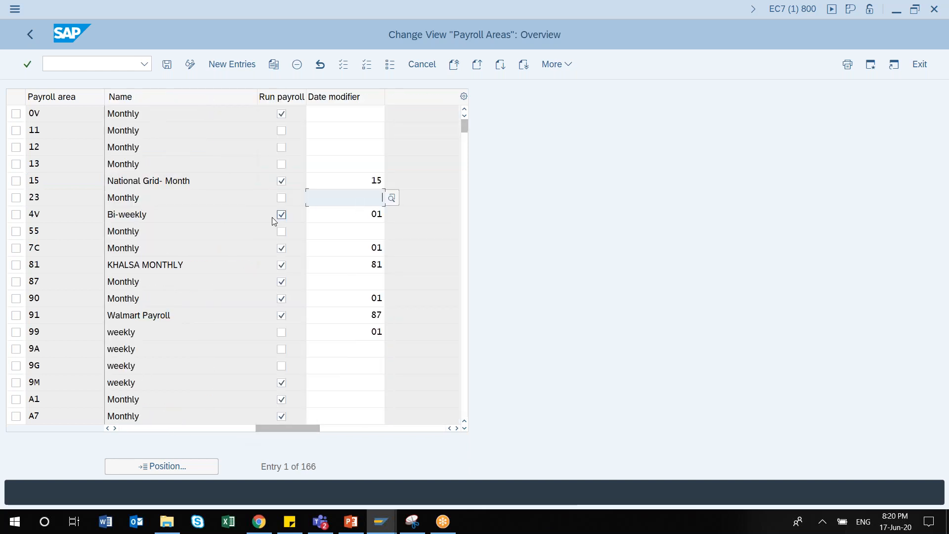
pyautogui.click(391, 198)
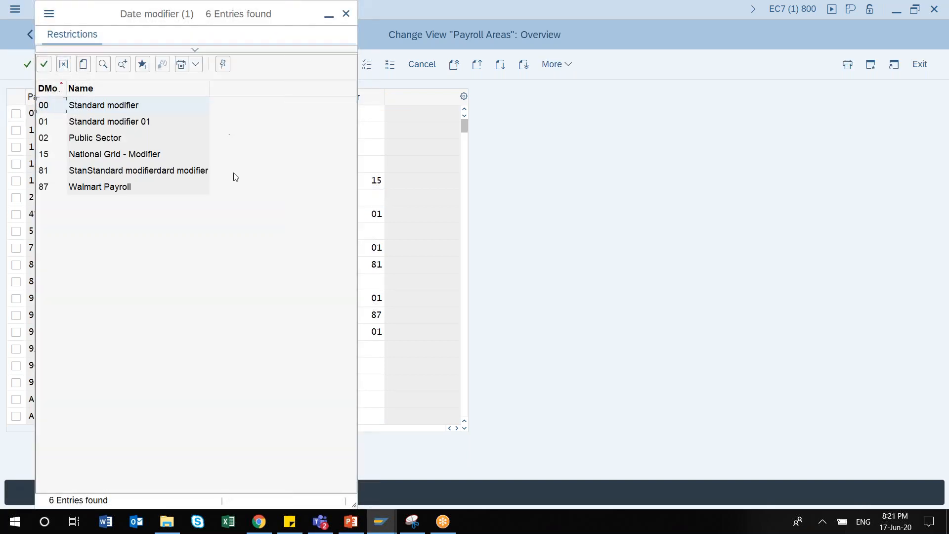
pyautogui.click(346, 13)
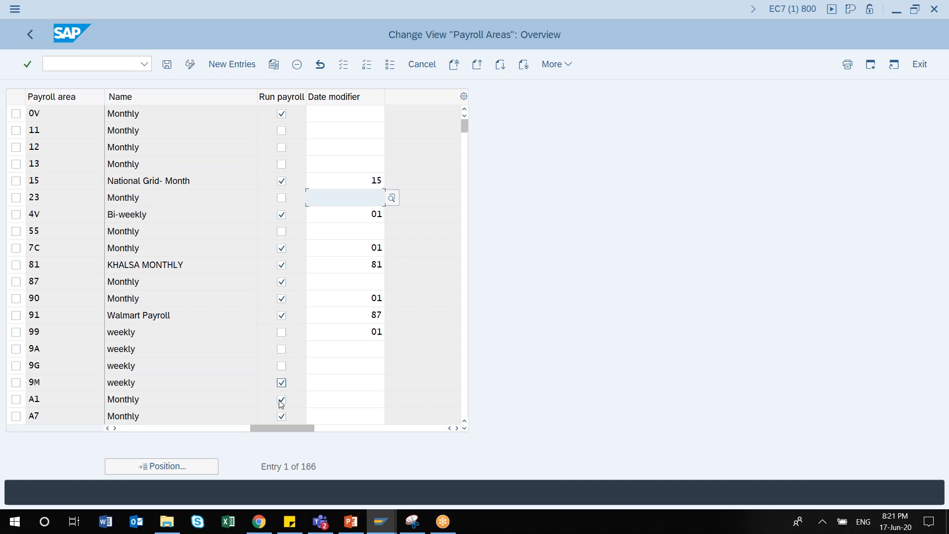
# Step: Leave the payroll areas table and perform the Create control record activity
pyautogui.moveTo(263, 428); pyautogui.dragTo(83, 423)
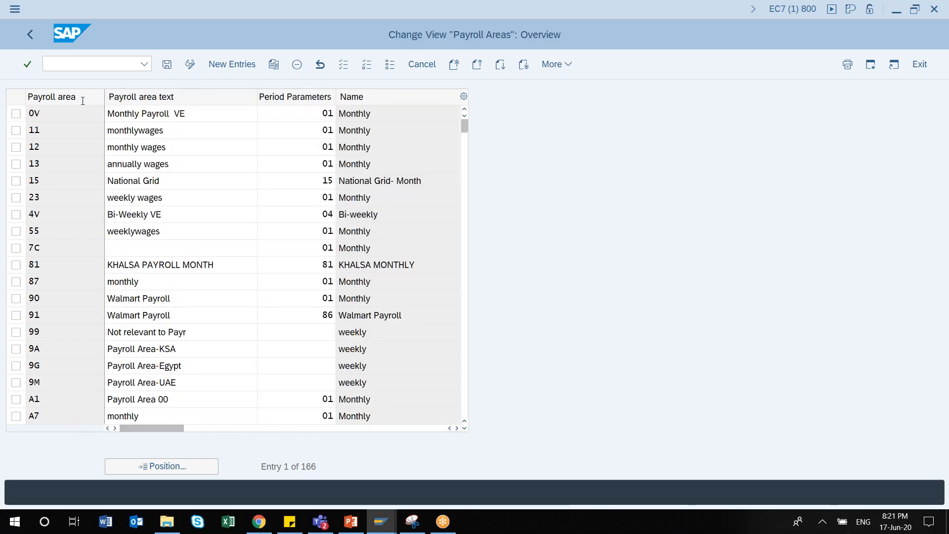
pyautogui.click(33, 38)
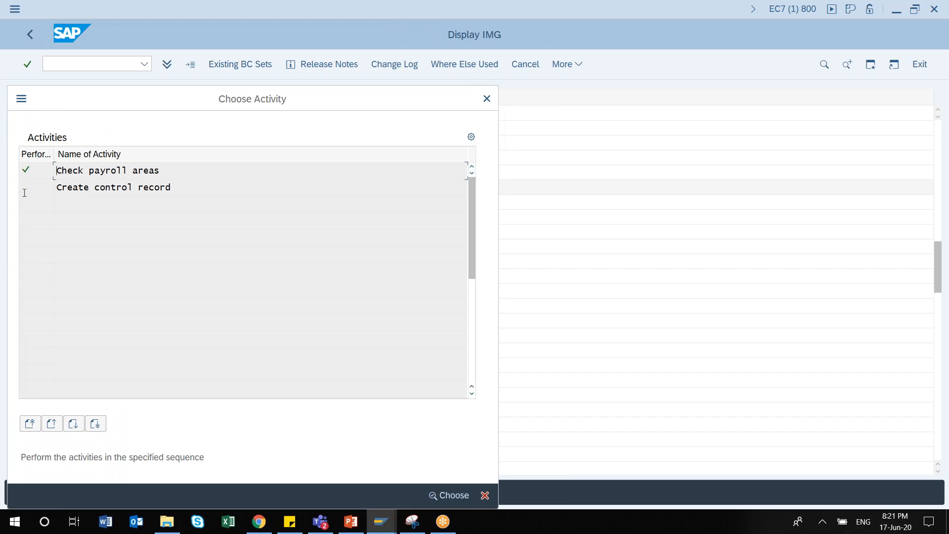
pyautogui.doubleClick(38, 184)
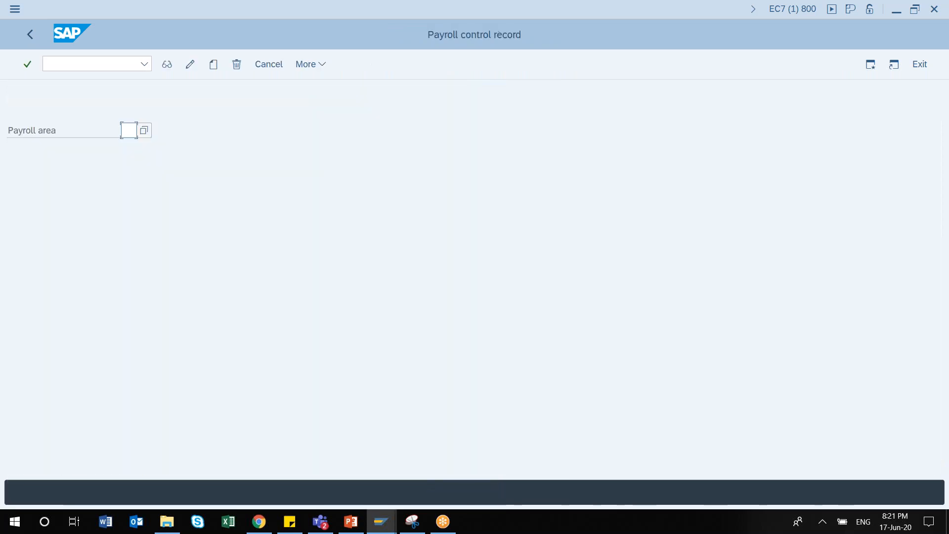
# Step: Try to create a payroll control record for payroll area K0, and clear the payroll area entry
pyautogui.press('space')
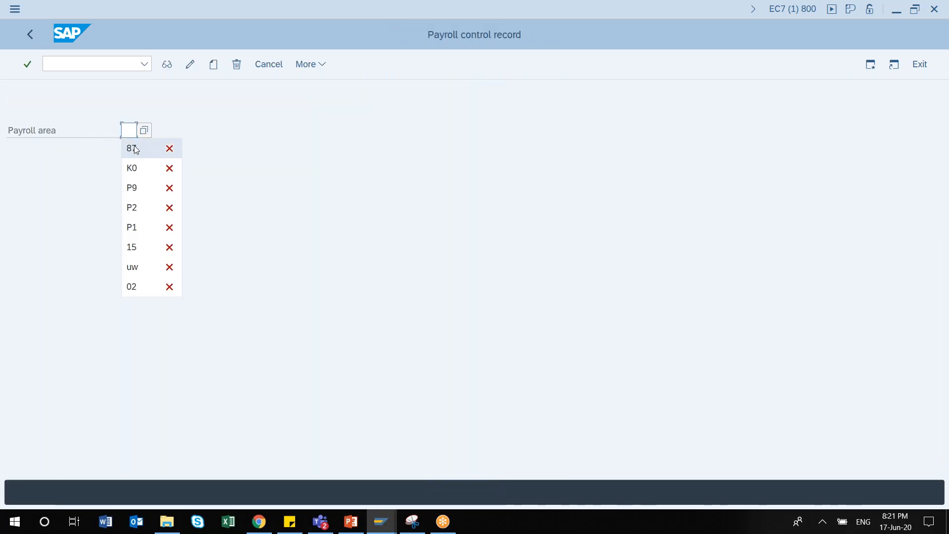
pyautogui.click(132, 168)
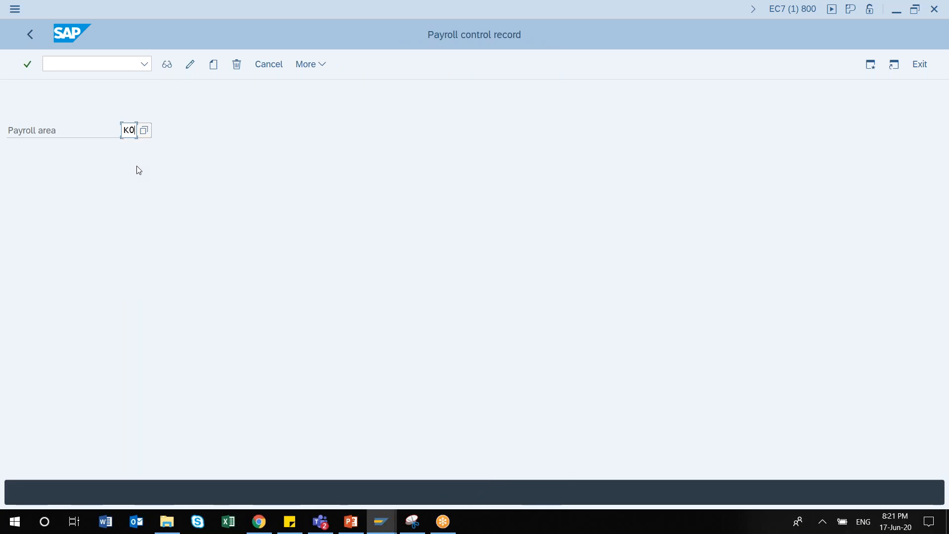
pyautogui.press('Return')
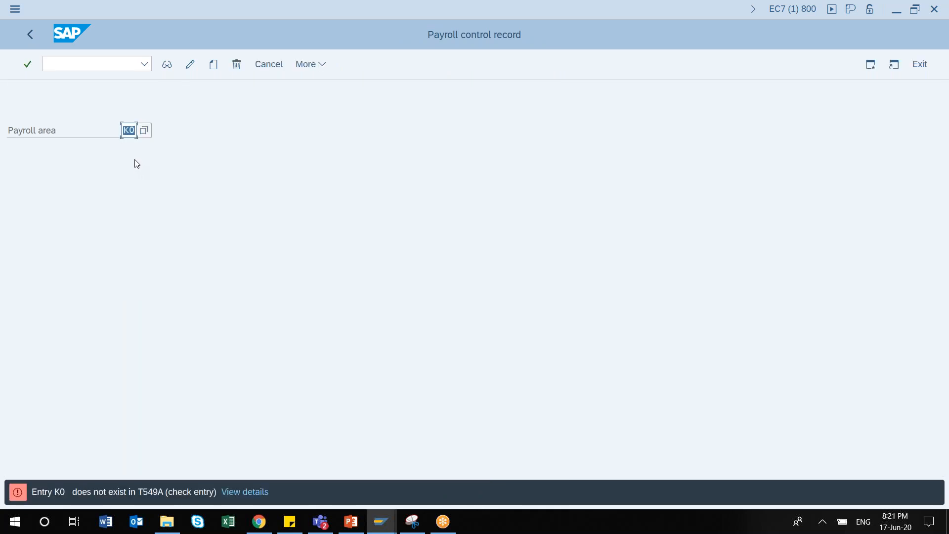
pyautogui.click(212, 71)
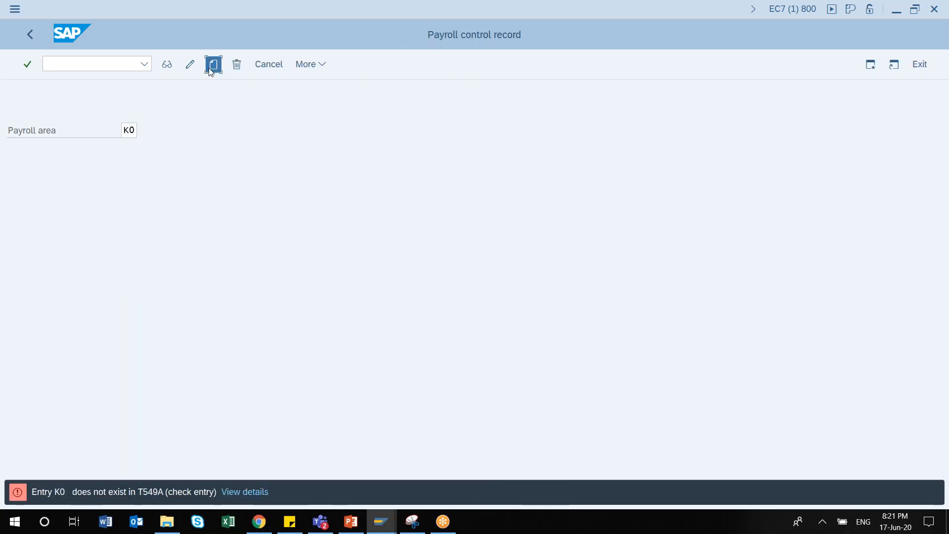
pyautogui.click(211, 71)
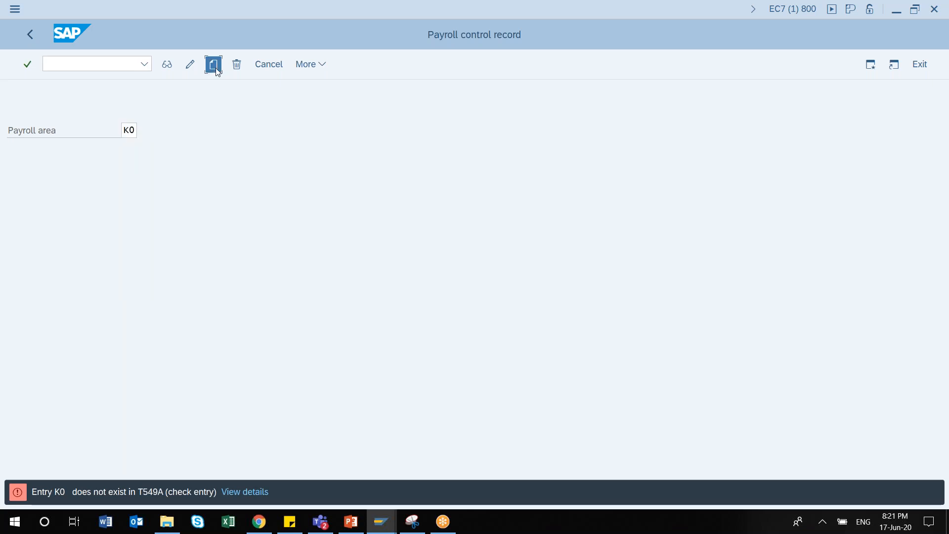
pyautogui.click(144, 130)
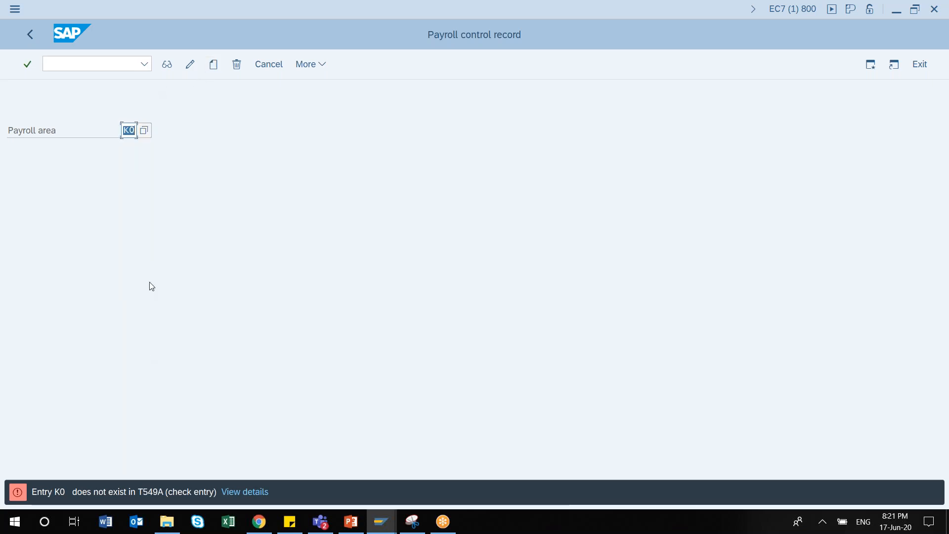
pyautogui.press('BackSpace')
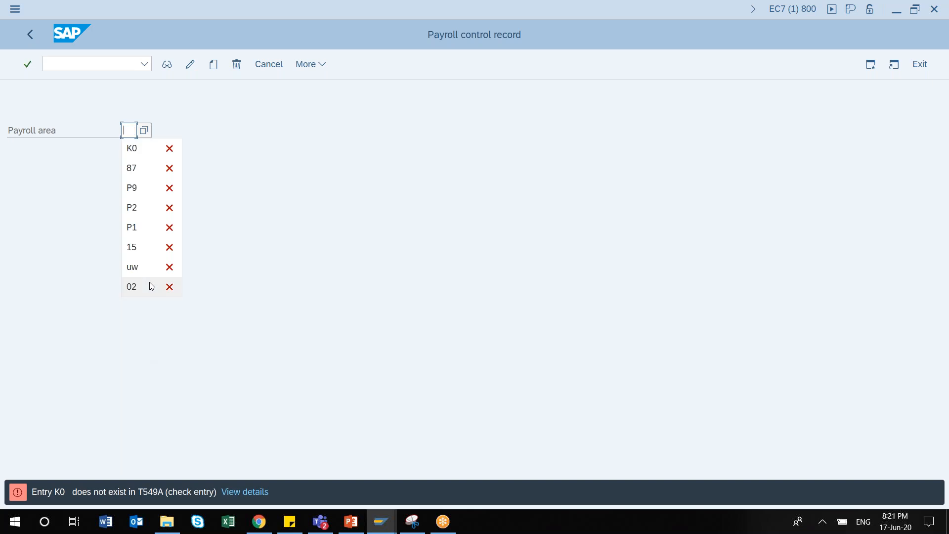
# Step: Browse the list of available payroll areas from start to end, looking for a Canadian one, and close it without choosing
pyautogui.click(144, 135)
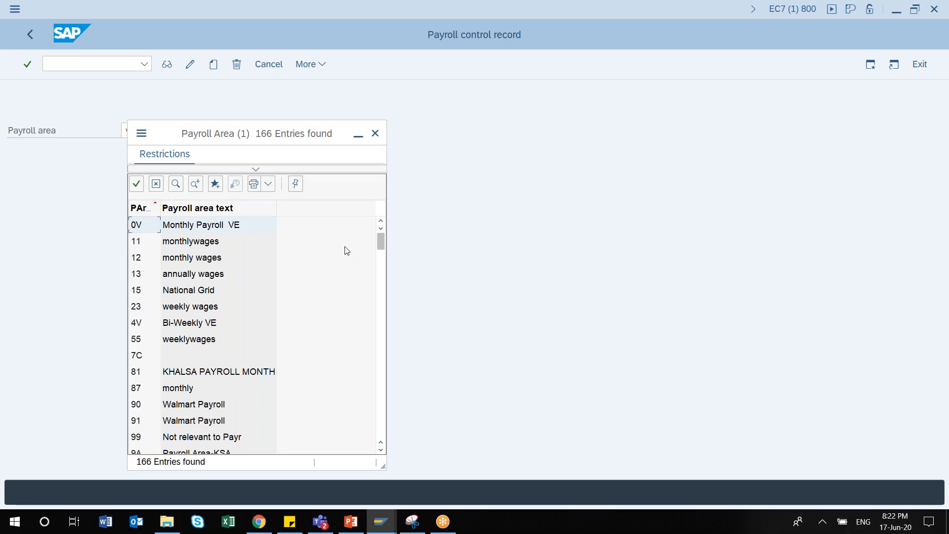
pyautogui.moveTo(380, 246); pyautogui.dragTo(381, 434)
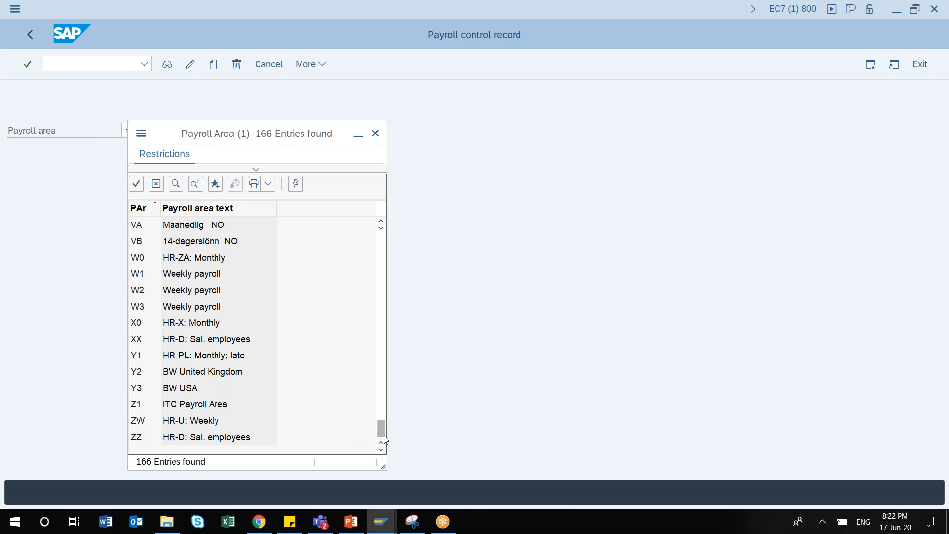
pyautogui.moveTo(382, 434); pyautogui.dragTo(379, 400)
pyautogui.moveTo(387, 359); pyautogui.dragTo(386, 331)
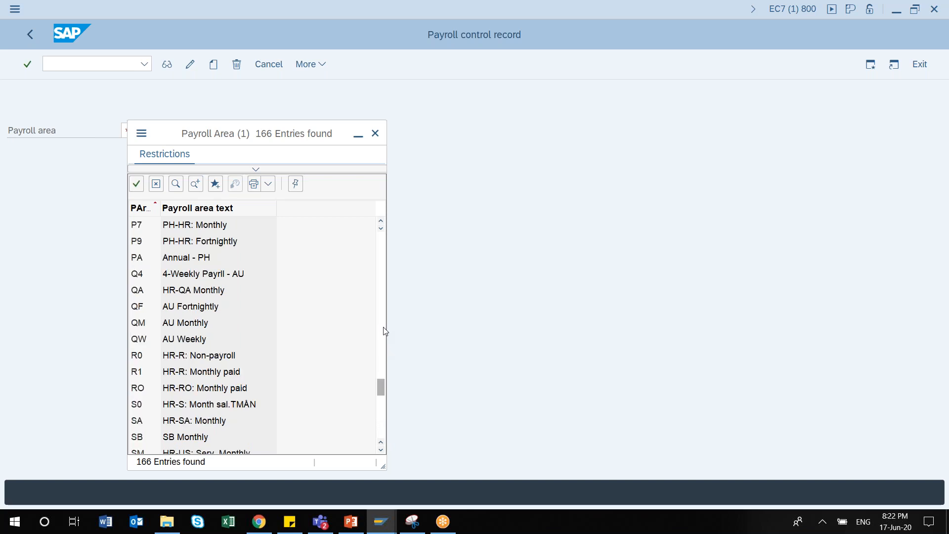
pyautogui.click(384, 328)
pyautogui.click(384, 331)
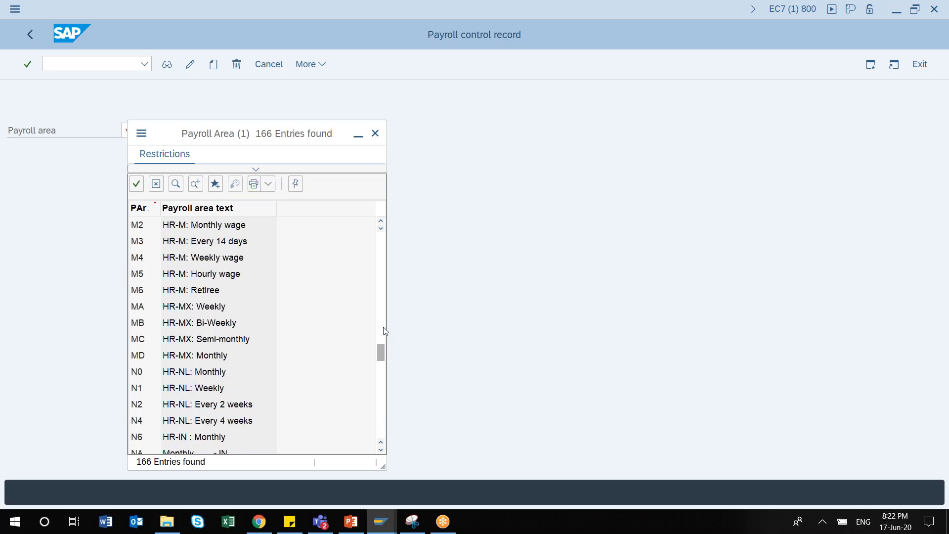
pyautogui.click(385, 406)
pyautogui.click(385, 406)
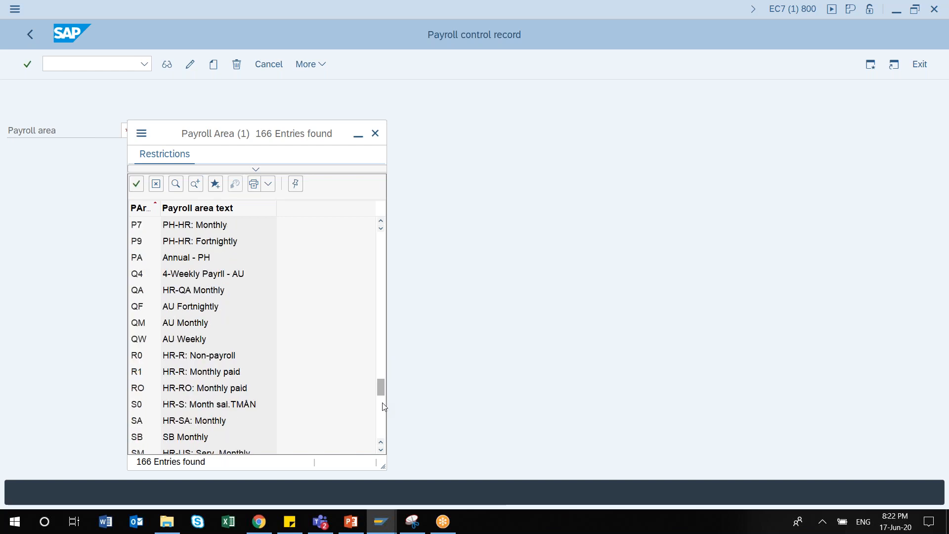
pyautogui.click(384, 407)
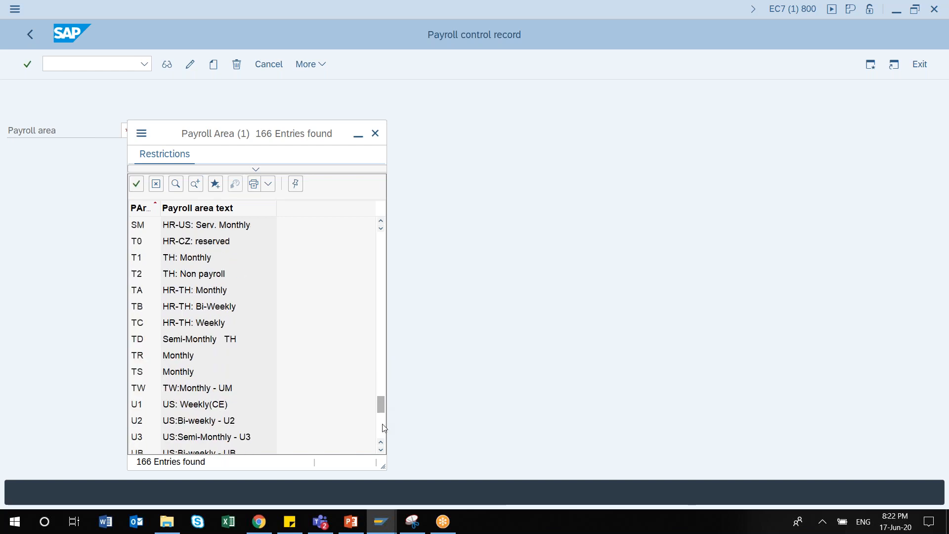
pyautogui.click(384, 436)
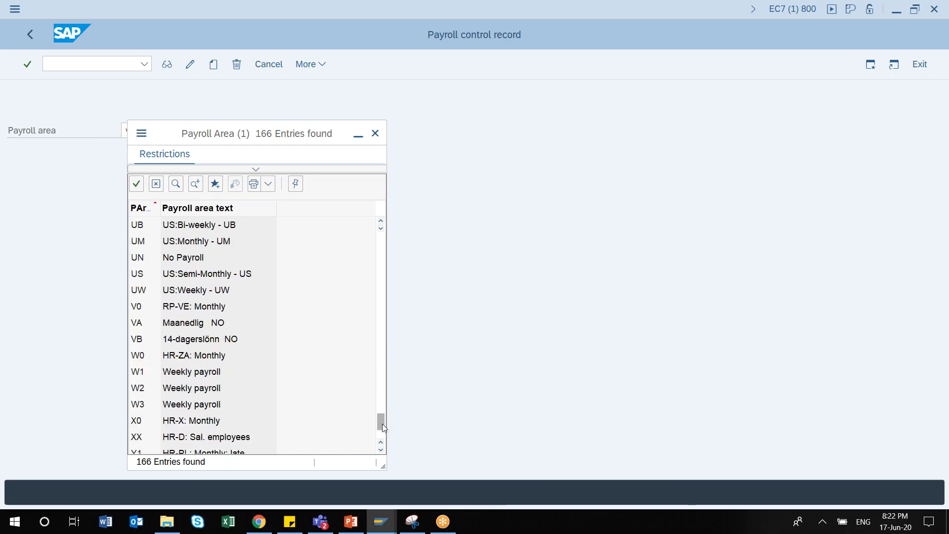
pyautogui.click(381, 449)
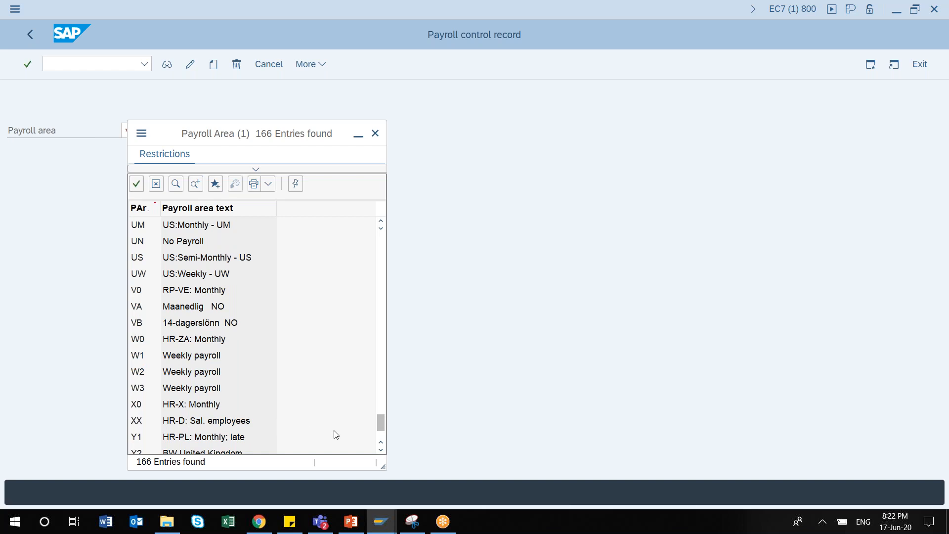
pyautogui.click(381, 449)
pyautogui.click(381, 450)
pyautogui.click(381, 449)
pyautogui.click(381, 450)
pyautogui.click(381, 450)
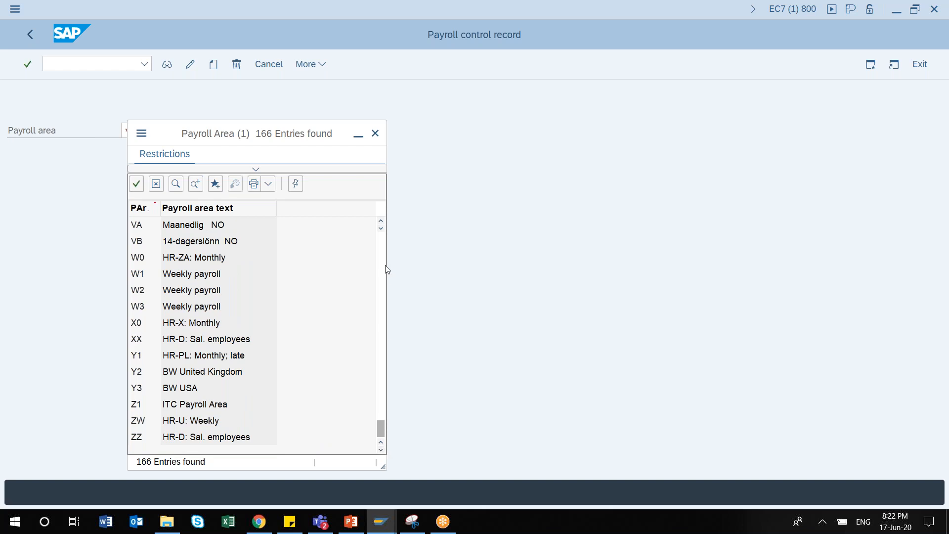
pyautogui.click(381, 224)
pyautogui.click(381, 224)
pyautogui.click(381, 223)
pyautogui.click(381, 223)
pyautogui.click(381, 223)
pyautogui.click(381, 223)
pyautogui.click(381, 224)
pyautogui.click(381, 223)
pyautogui.click(381, 223)
pyautogui.click(381, 223)
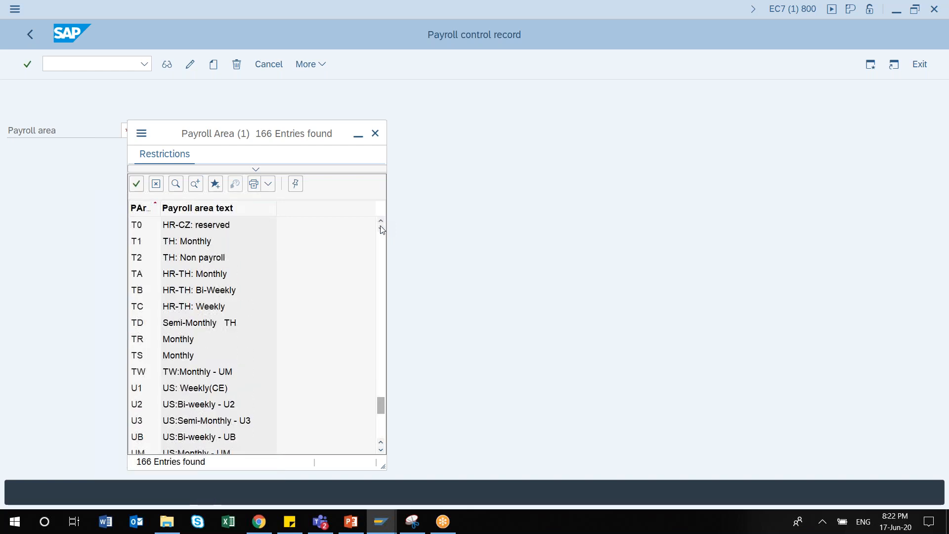
pyautogui.moveTo(381, 408); pyautogui.dragTo(377, 472)
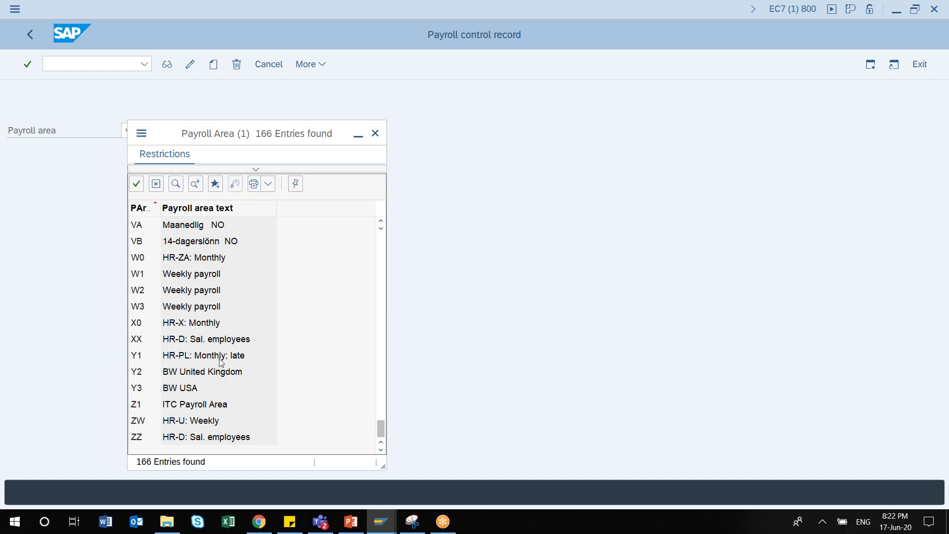
pyautogui.click(383, 253)
pyautogui.click(383, 253)
pyautogui.click(383, 253)
pyautogui.click(383, 253)
pyautogui.click(383, 253)
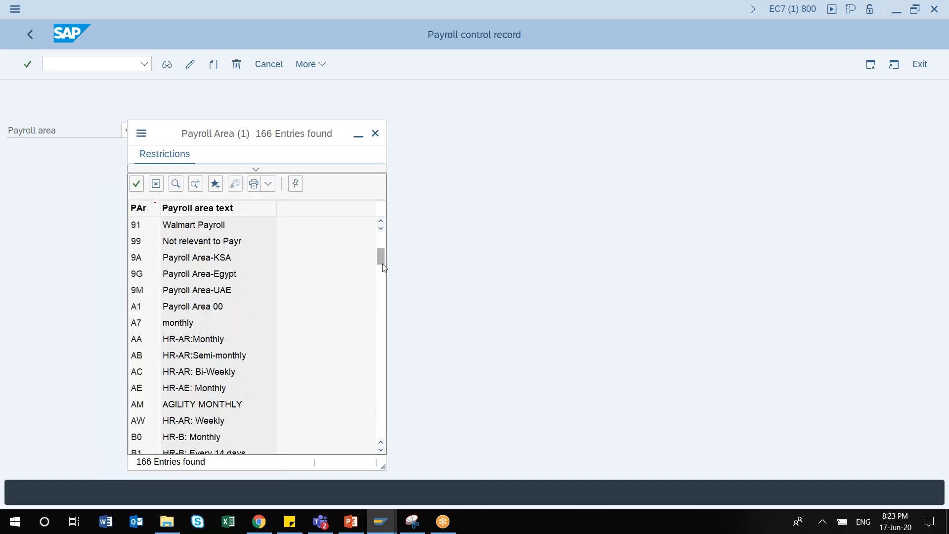
pyautogui.scroll(4, 381, 231)
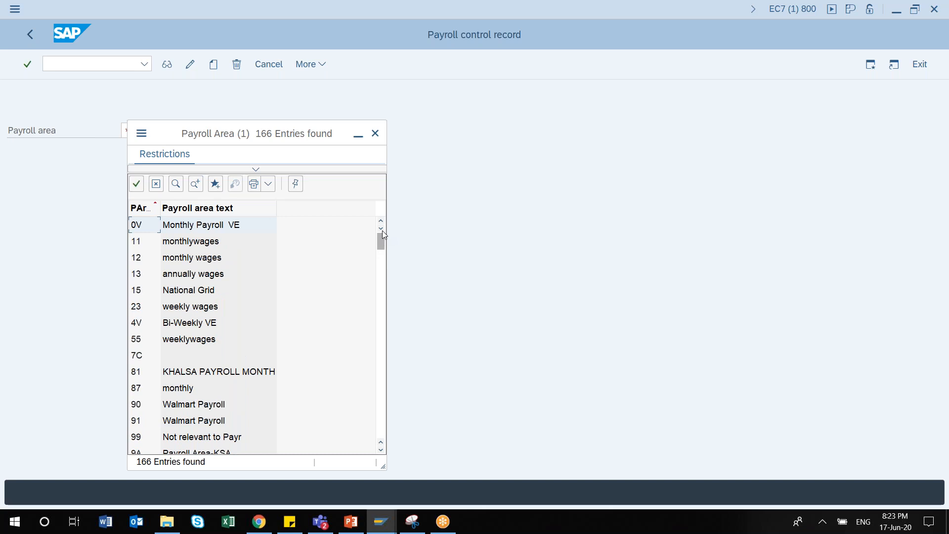
pyautogui.click(374, 135)
# Step: Search the payroll area value list for "canada", repeat the search, and close the list without choosing an entry
pyautogui.click(144, 135)
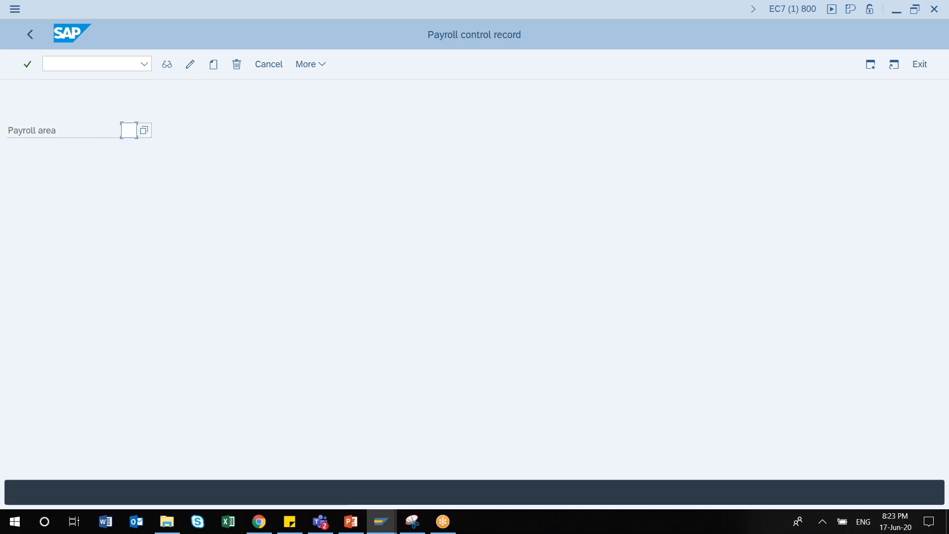
pyautogui.click(145, 134)
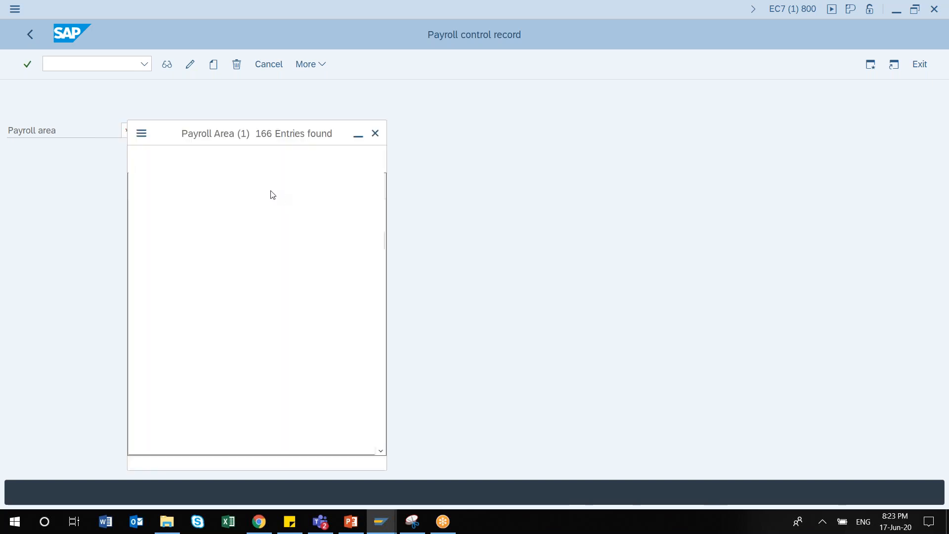
pyautogui.click(176, 184)
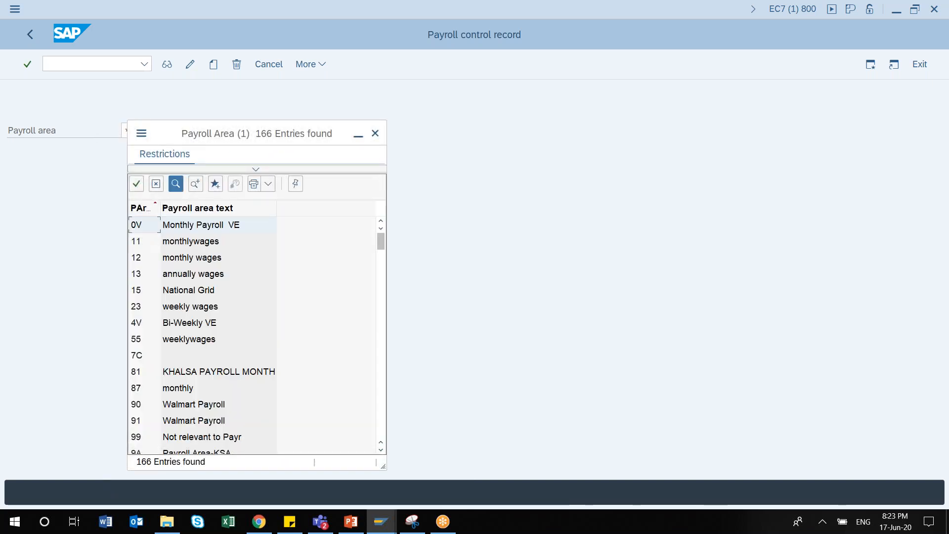
pyautogui.write('canada')
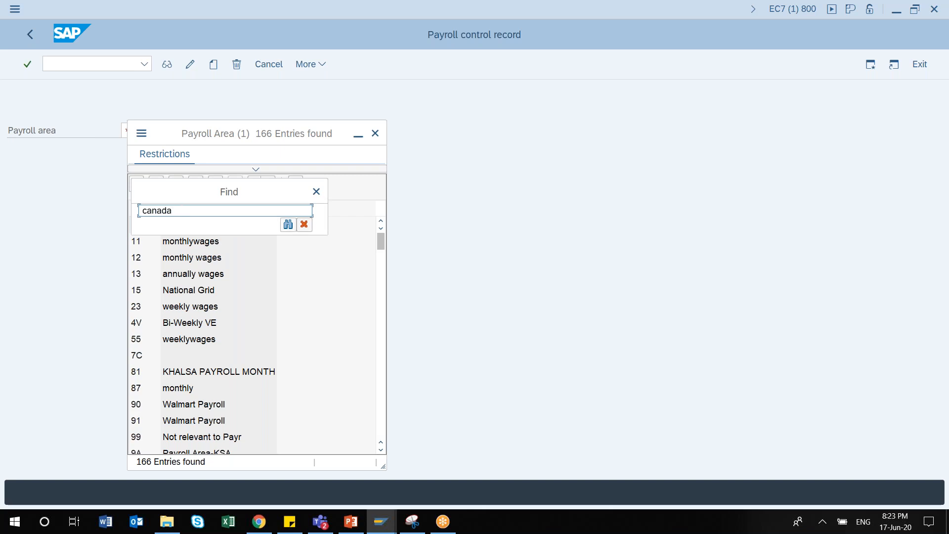
pyautogui.press('Return')
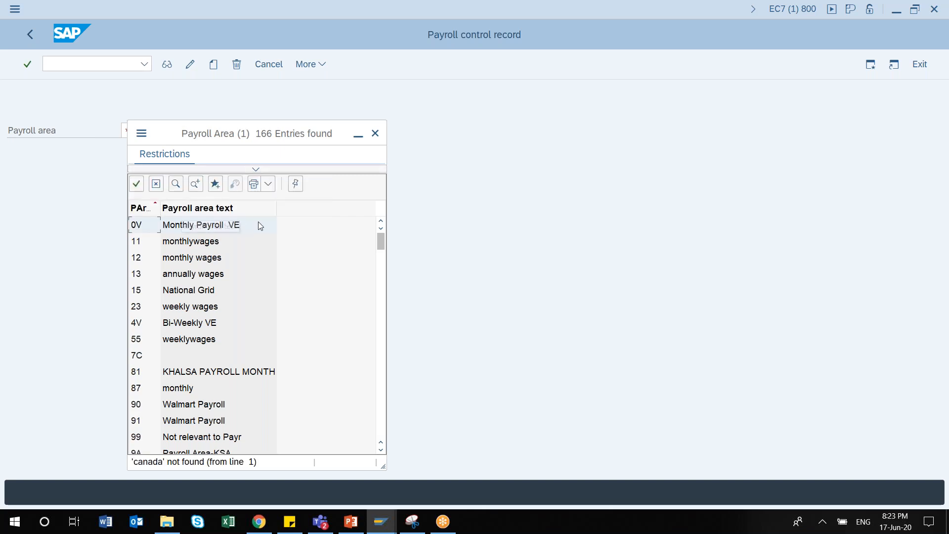
pyautogui.click(195, 183)
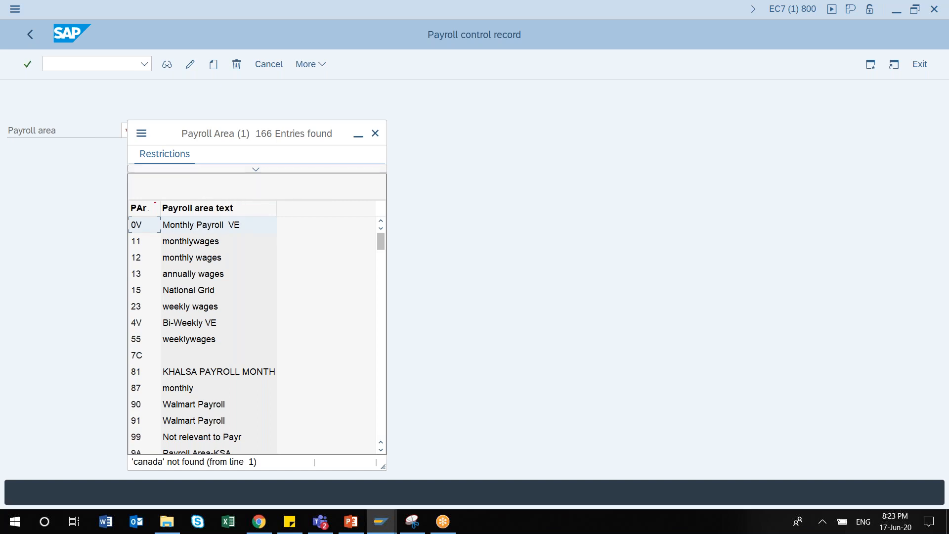
pyautogui.click(195, 183)
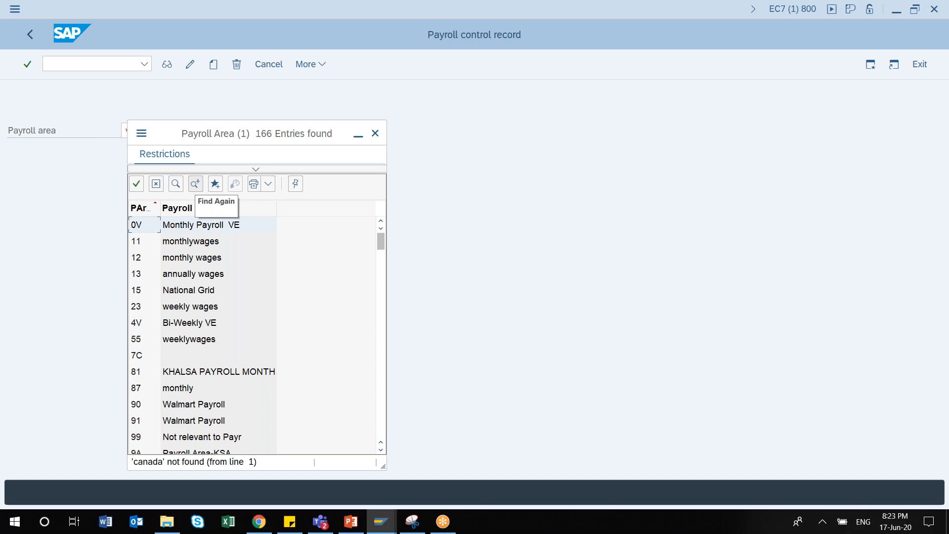
pyautogui.click(156, 183)
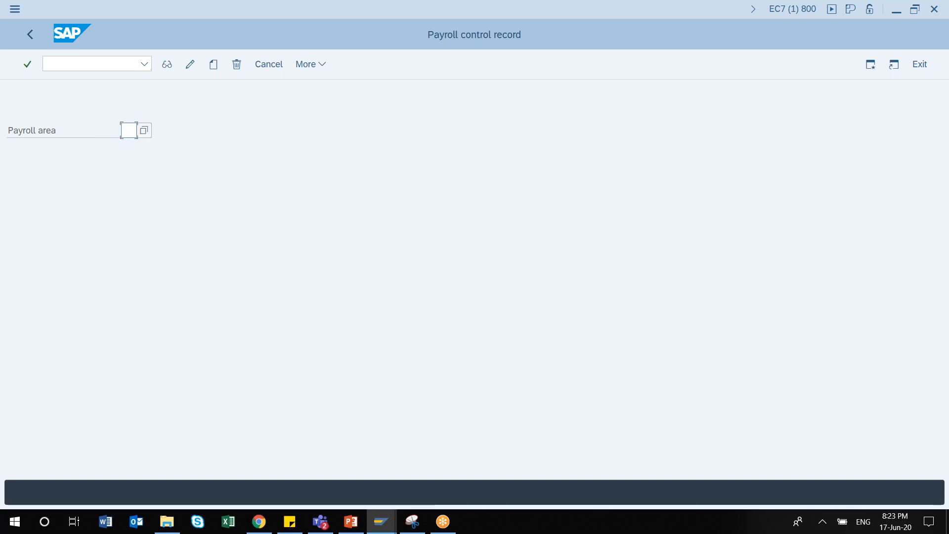
# Step: Try to create a payroll control record for payroll area X0
pyautogui.click(134, 133)
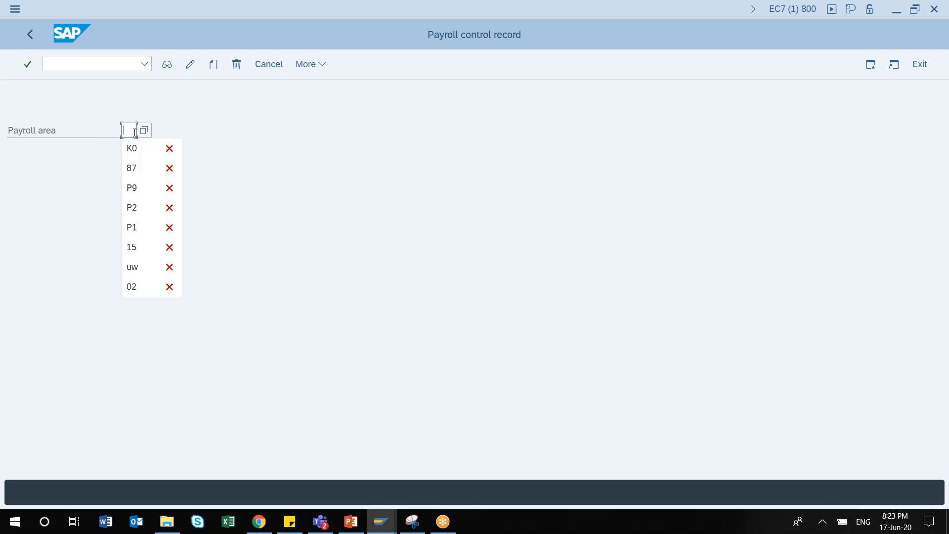
pyautogui.write('X')
pyautogui.press('BackSpace')
pyautogui.write('X0')
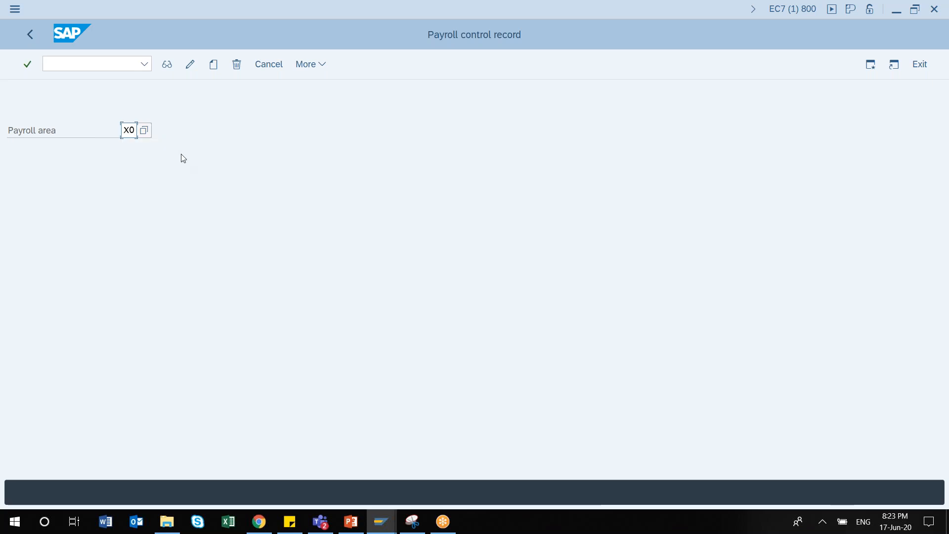
pyautogui.click(213, 65)
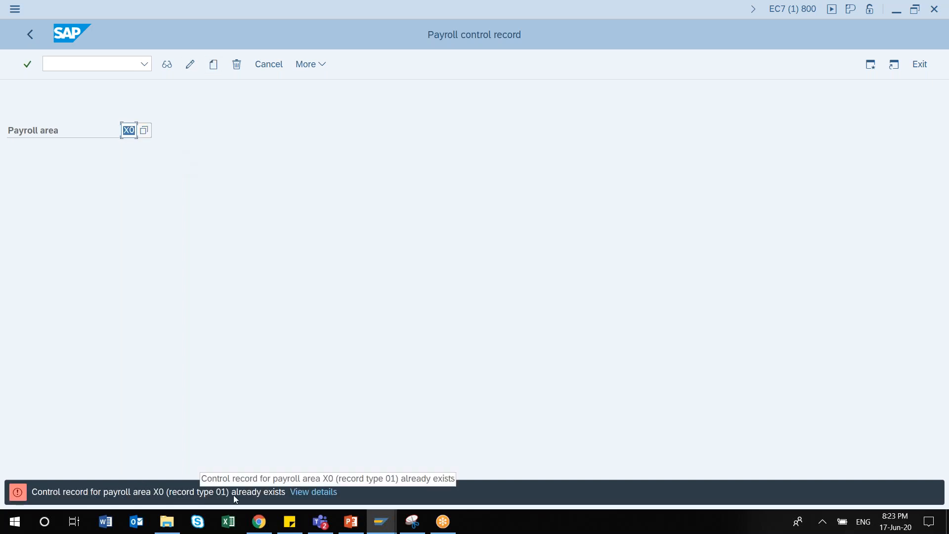
# Step: Display the existing control record of payroll area X0, examine its last change details, and return to the payroll area entry
pyautogui.click(166, 64)
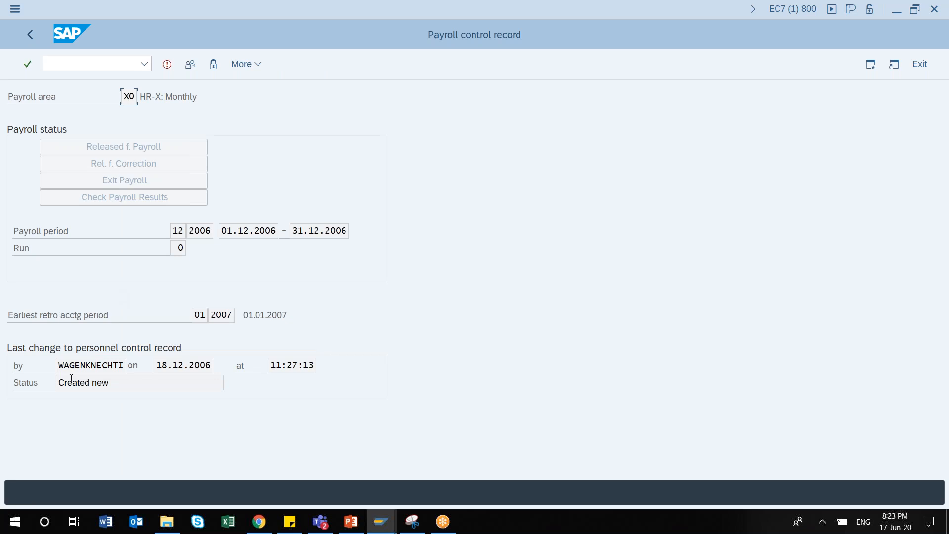
pyautogui.doubleClick(58, 365)
pyautogui.click(34, 38)
# Step: Enter X1 as the payroll area and try to create its payroll control record
pyautogui.write('X')
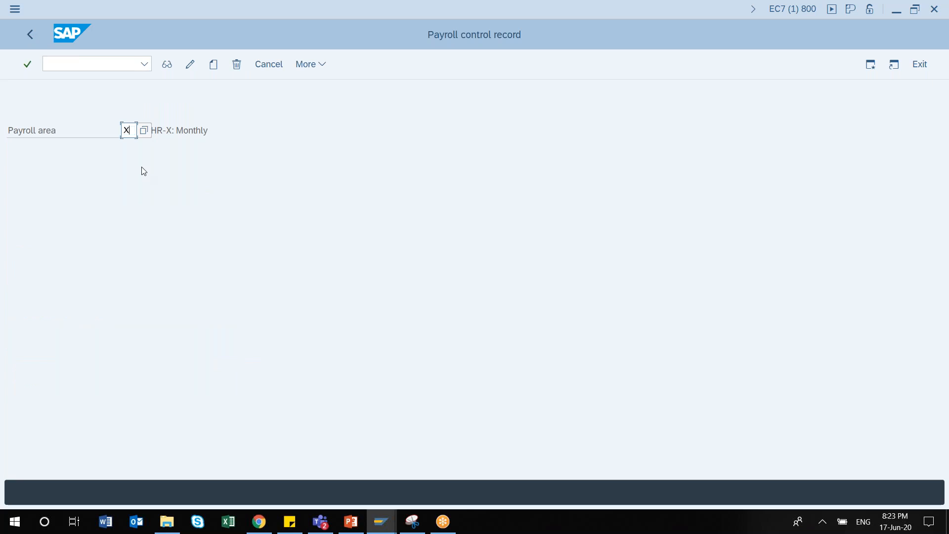
pyautogui.write('1')
pyautogui.press('Return')
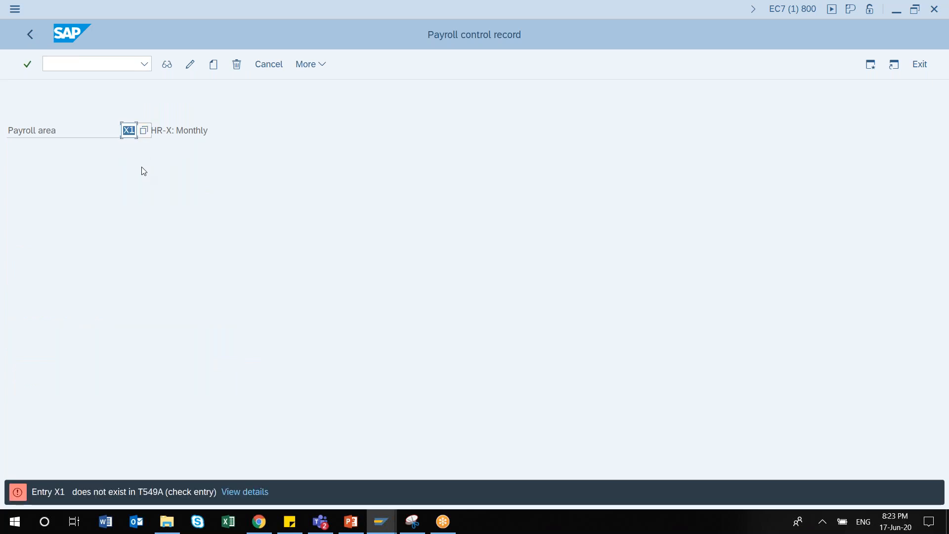
pyautogui.click(214, 69)
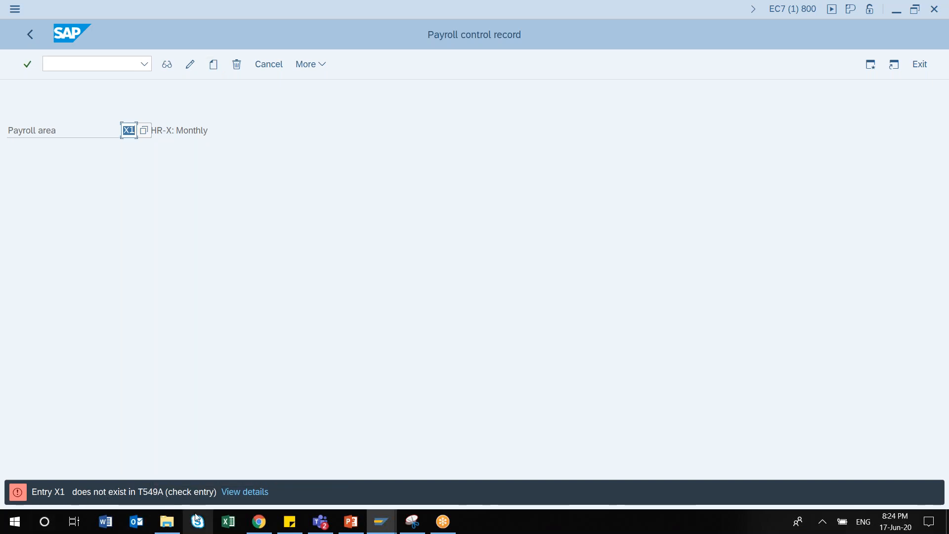
# Step: Read the detailed explanation of the error message for payroll area X1, close it, and retry creating the control record
pyautogui.click(247, 492)
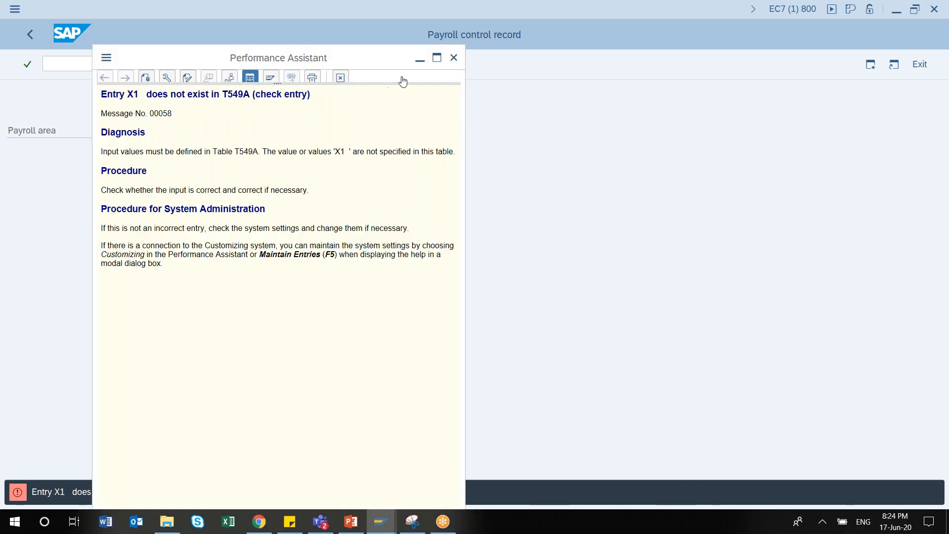
pyautogui.click(453, 58)
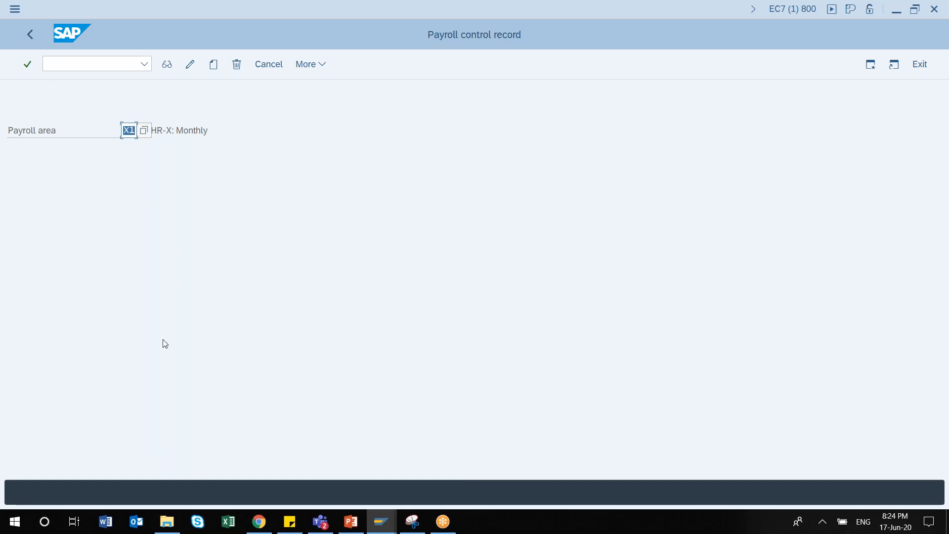
pyautogui.click(214, 70)
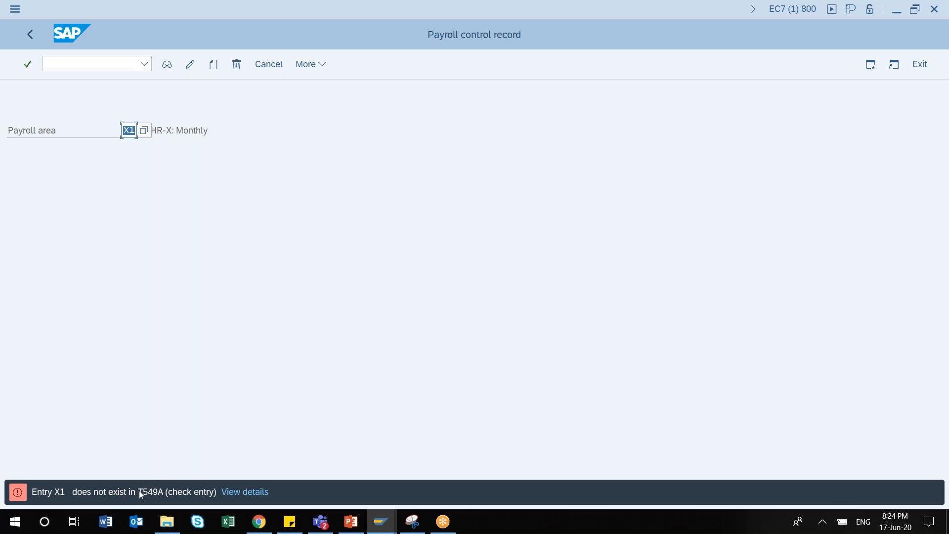
# Step: Open table maintenance SM30 in a new session and enter t549A as the table
pyautogui.click(85, 60)
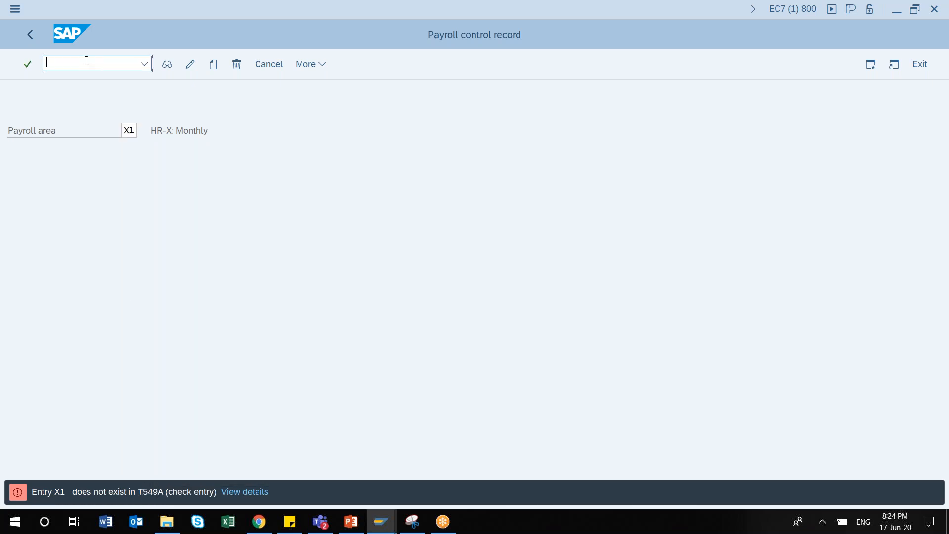
pyautogui.write('/osm30')
pyautogui.press('Return')
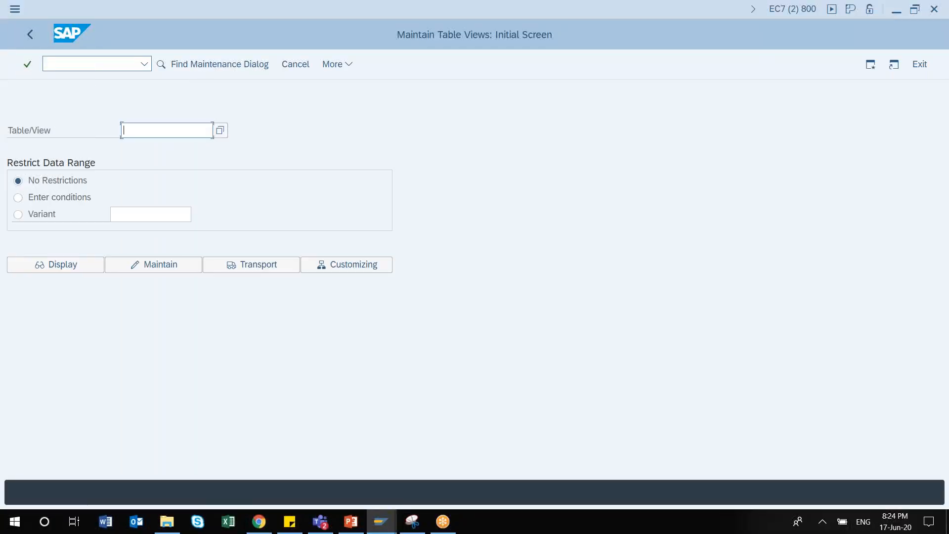
pyautogui.write('t549')
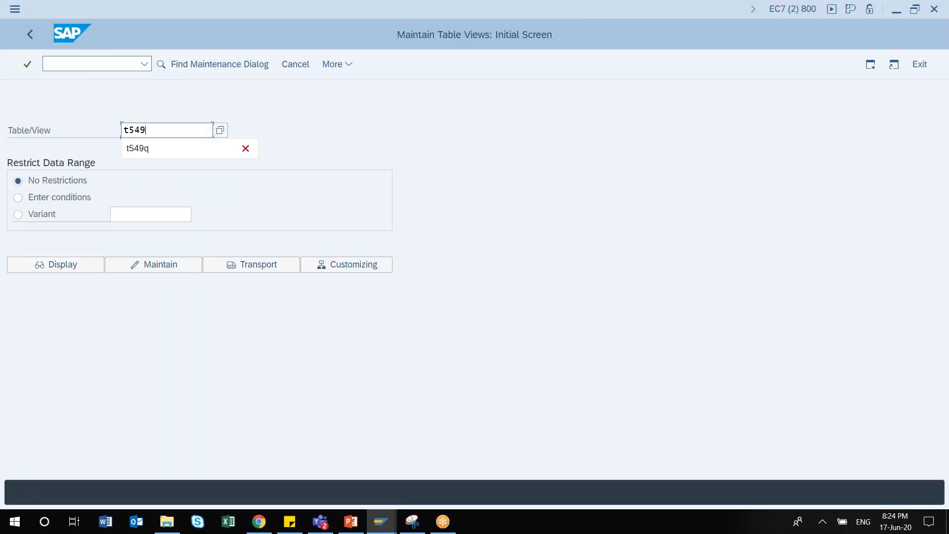
pyautogui.write('A')
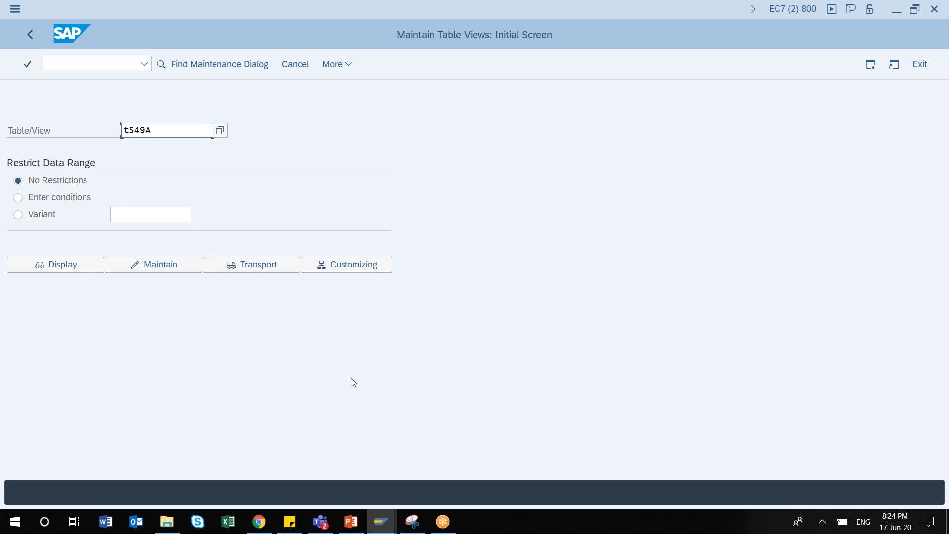
pyautogui.moveTo(381, 522)
pyautogui.moveTo(401, 493)
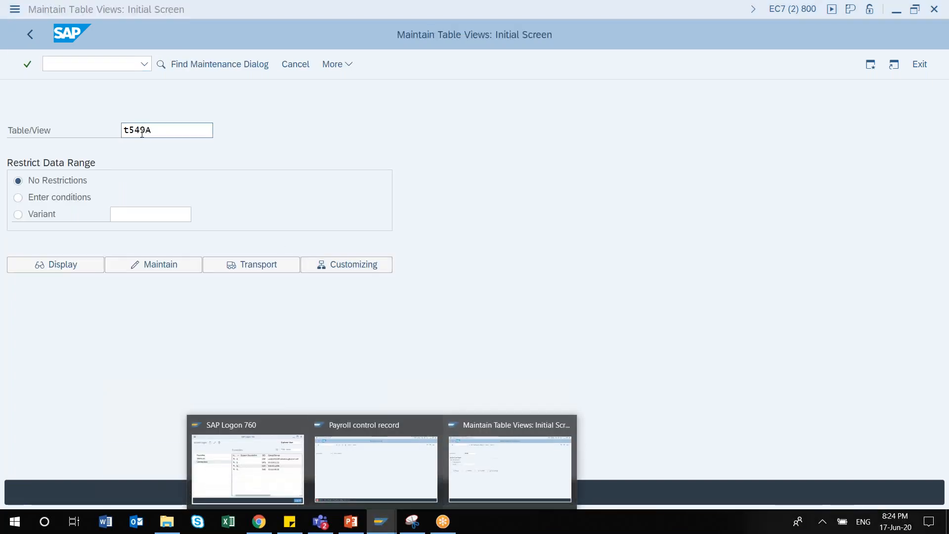
# Step: Change the table name to the view V_t549A and open it for maintenance
pyautogui.click(159, 133)
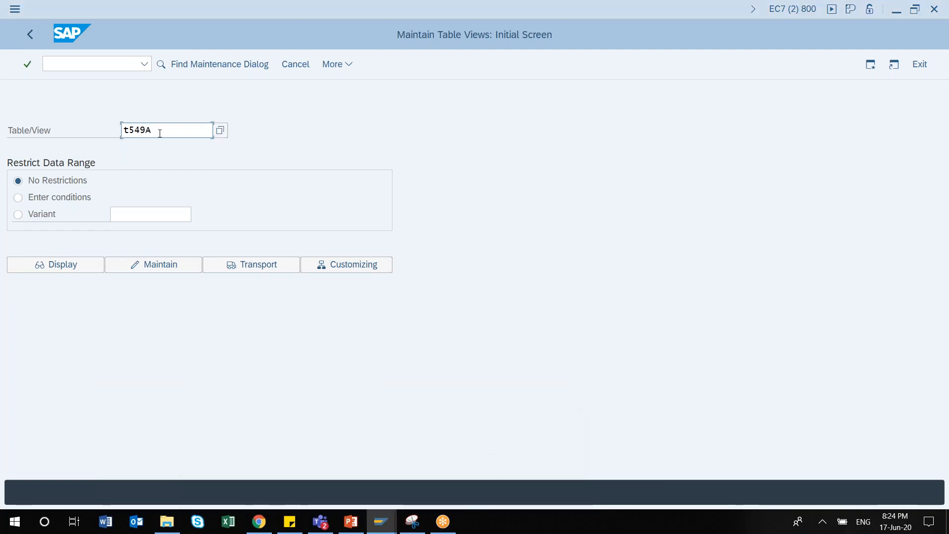
pyautogui.press('Left')
pyautogui.press('Left')
pyautogui.press('Left')
pyautogui.write('V_')
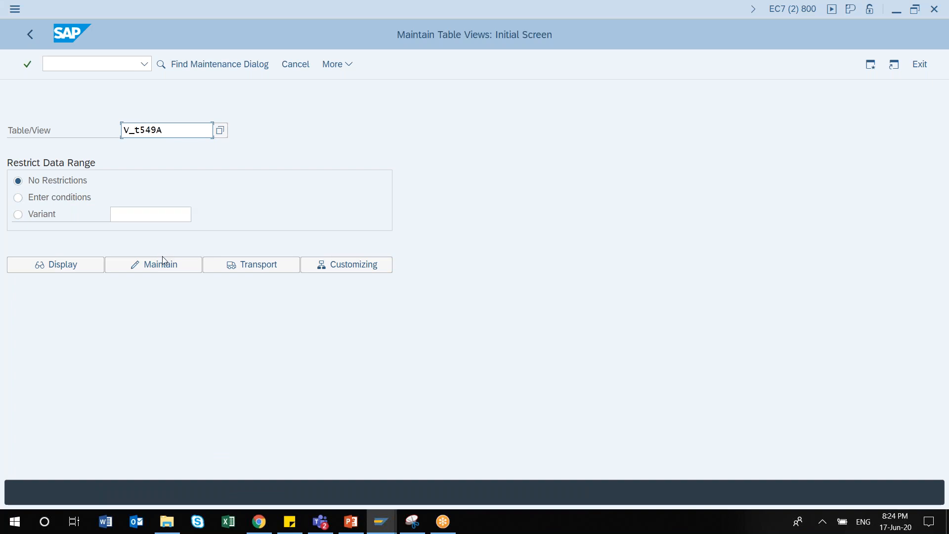
pyautogui.click(162, 263)
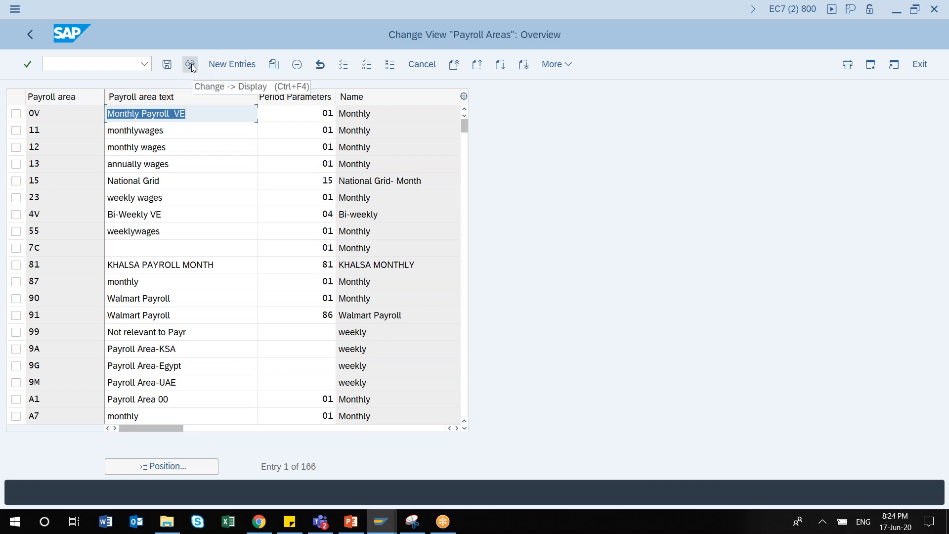
# Step: Position the payroll areas list on payroll area X1 to check for an entry
pyautogui.click(186, 464)
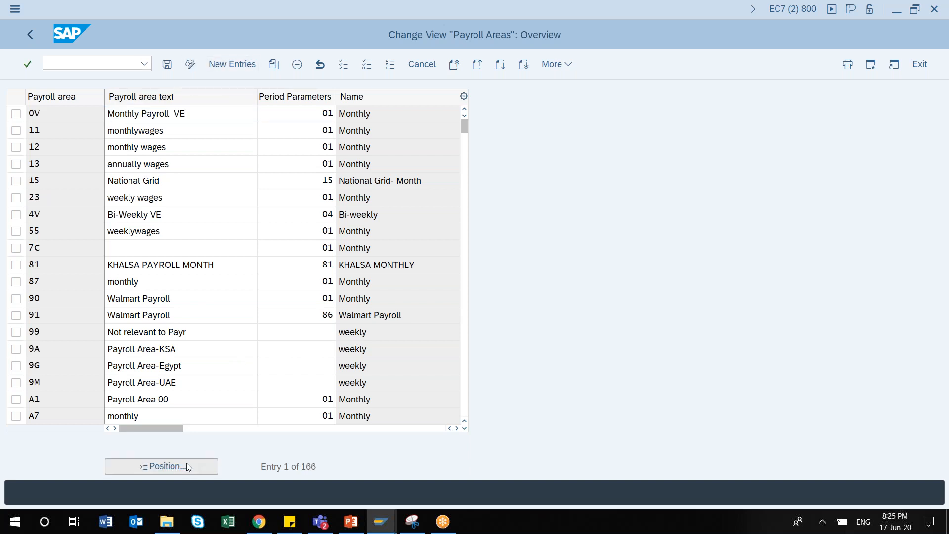
pyautogui.write('X1')
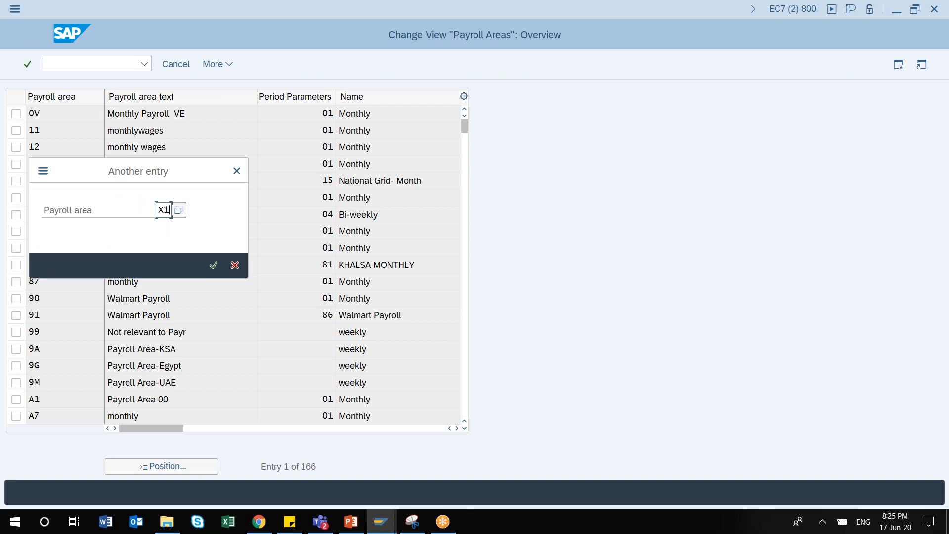
pyautogui.click(213, 265)
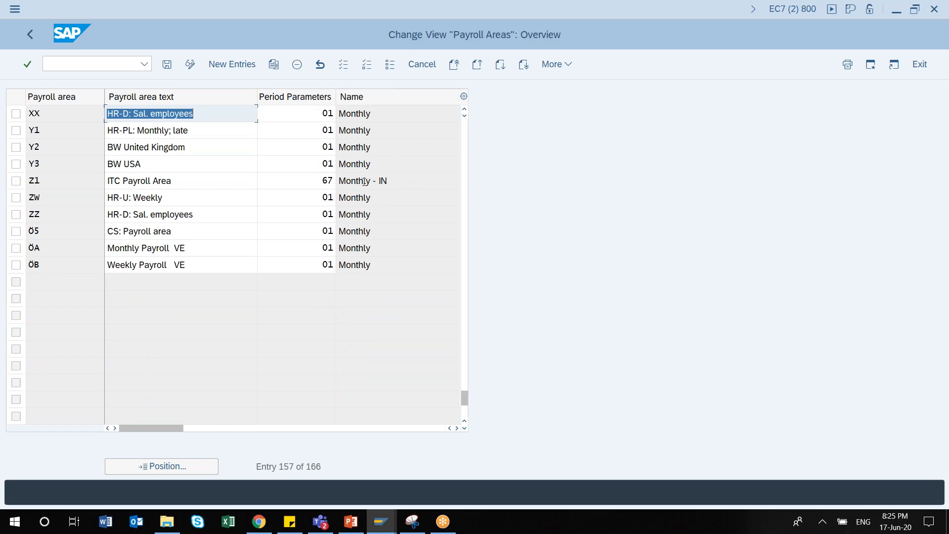
# Step: Start a new payroll area entry X1 with the text Canada Payroll and period parameter 01
pyautogui.click(224, 67)
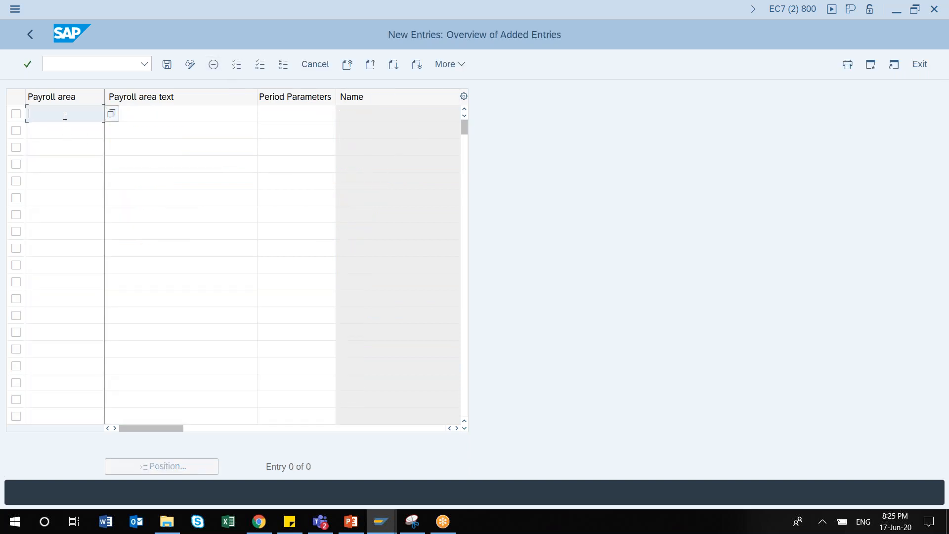
pyautogui.write('X1')
pyautogui.click(157, 114)
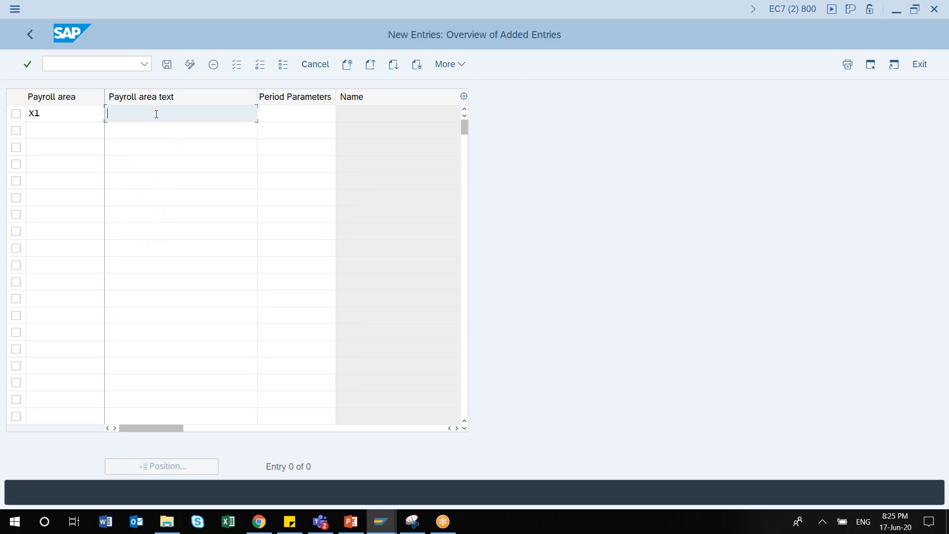
pyautogui.write('Canada Payroll')
pyautogui.click(305, 110)
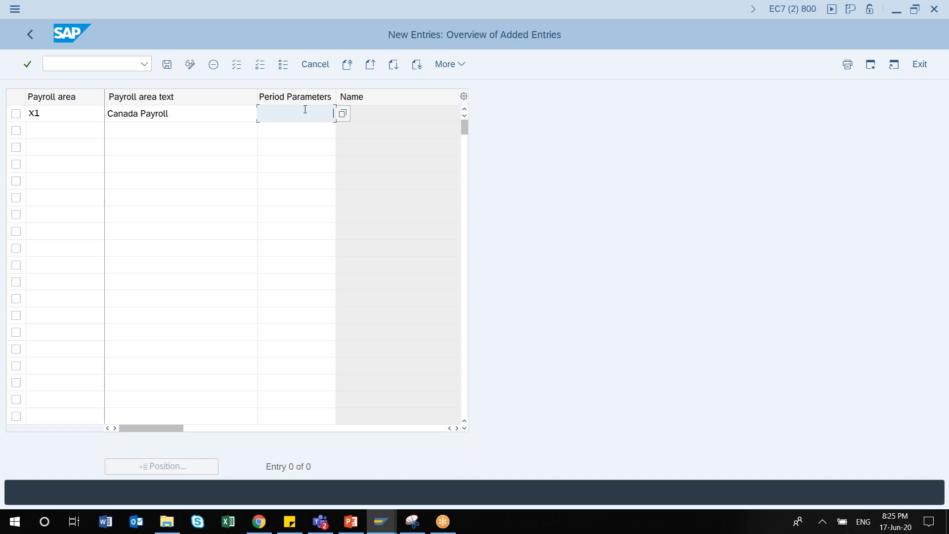
pyautogui.click(343, 114)
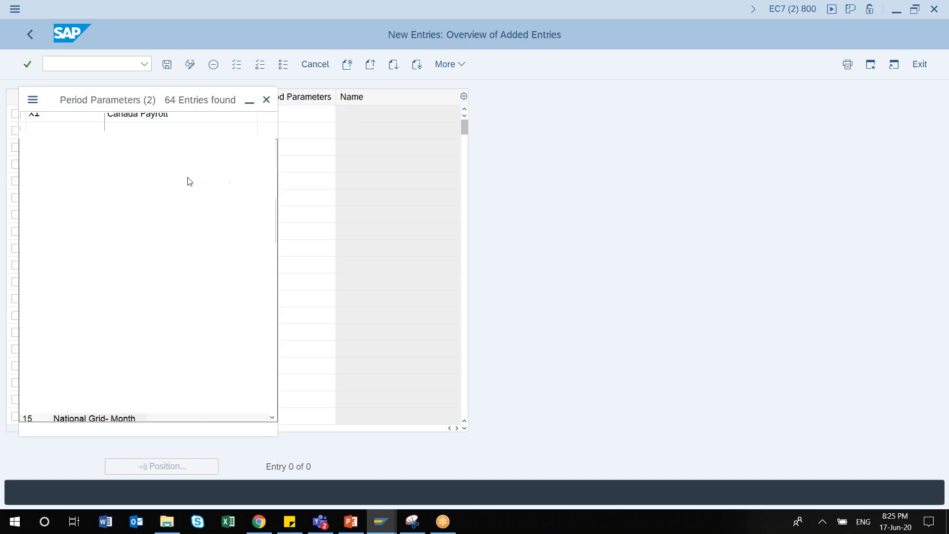
pyautogui.doubleClick(69, 208)
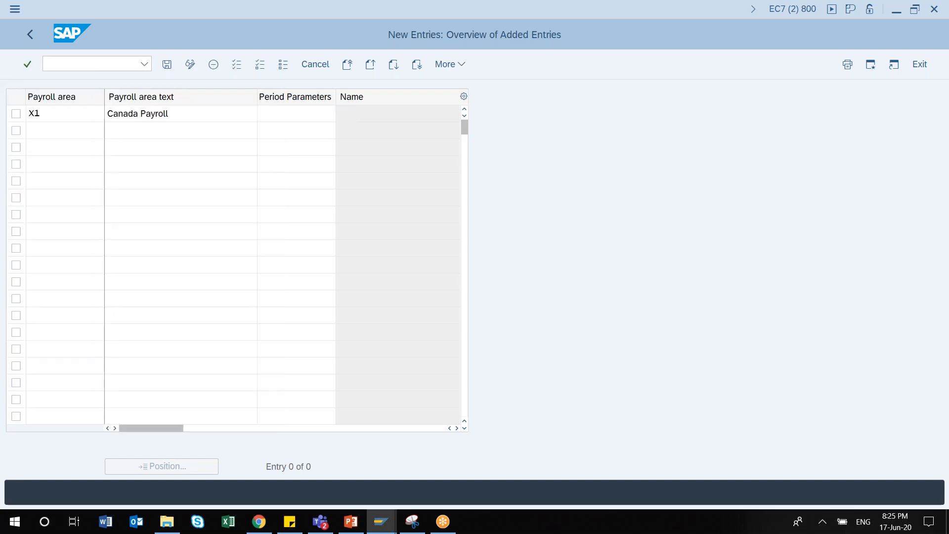
# Step: Complete the X1 entry with Run payroll enabled and date modifier 01, saving it to the PYCA: Canada Configuration customizing request
pyautogui.moveTo(158, 427); pyautogui.dragTo(275, 438)
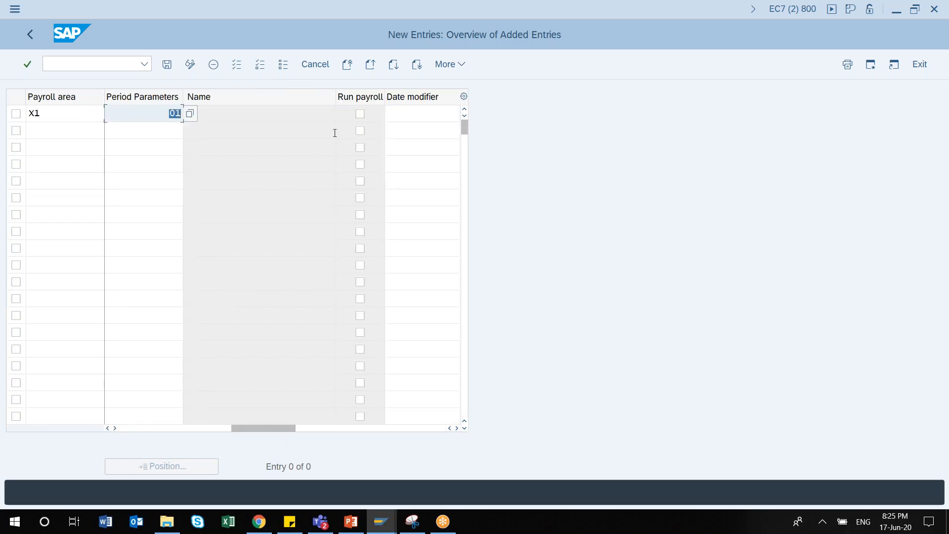
pyautogui.click(360, 114)
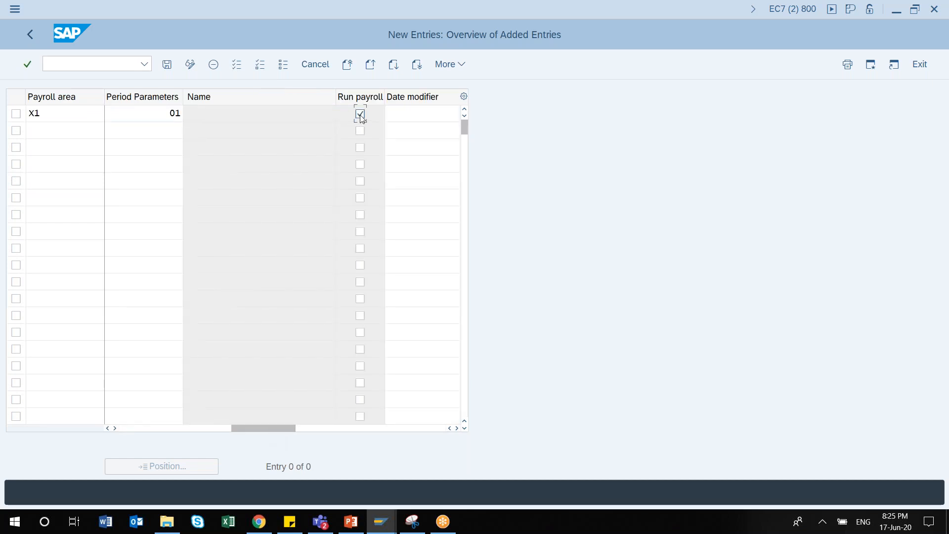
pyautogui.click(409, 112)
pyautogui.moveTo(271, 426); pyautogui.dragTo(312, 431)
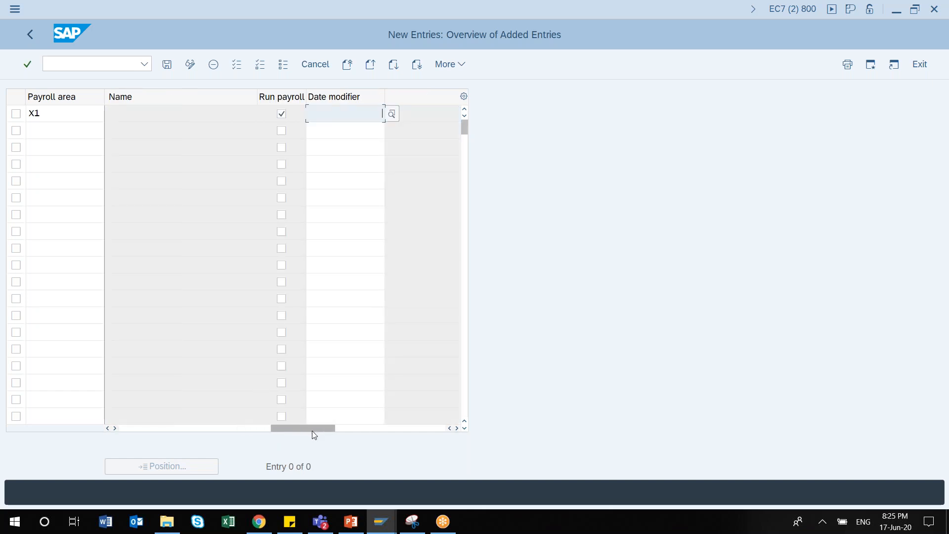
pyautogui.click(391, 114)
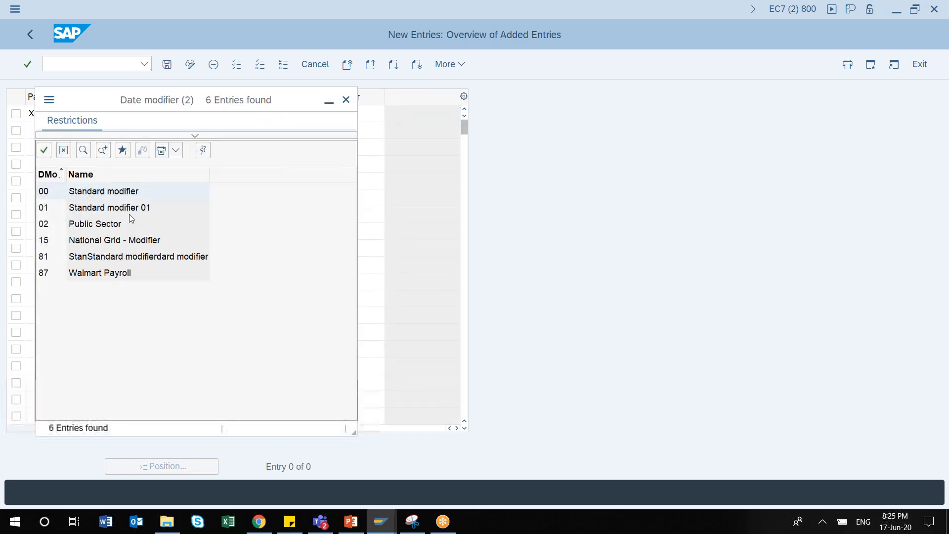
pyautogui.doubleClick(109, 207)
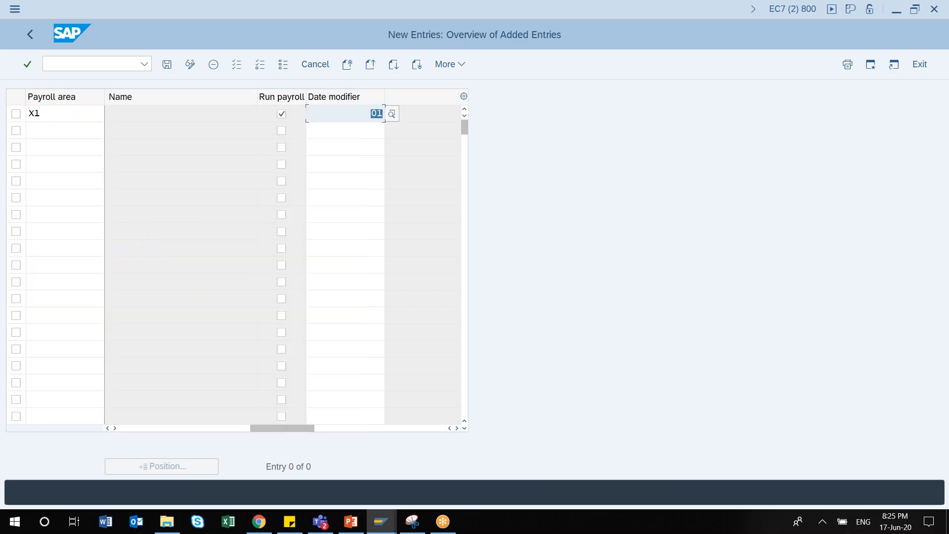
pyautogui.click(168, 66)
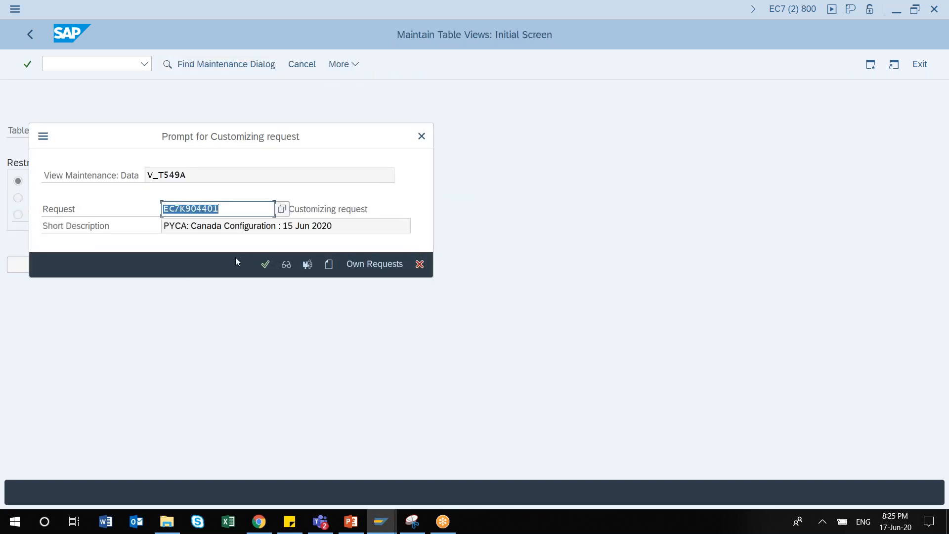
pyautogui.click(263, 265)
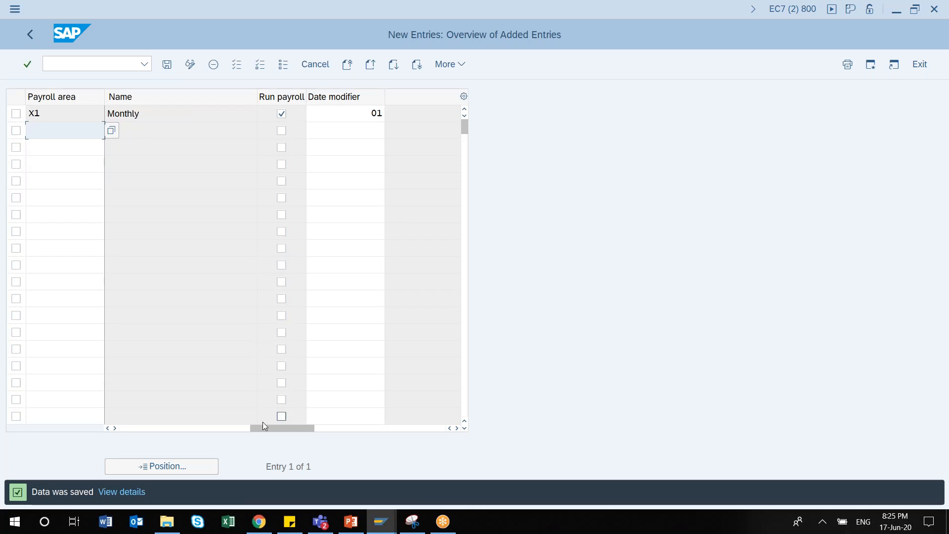
# Step: Return to the payroll control record session and try to display the control record for payroll area X1
pyautogui.moveTo(380, 526)
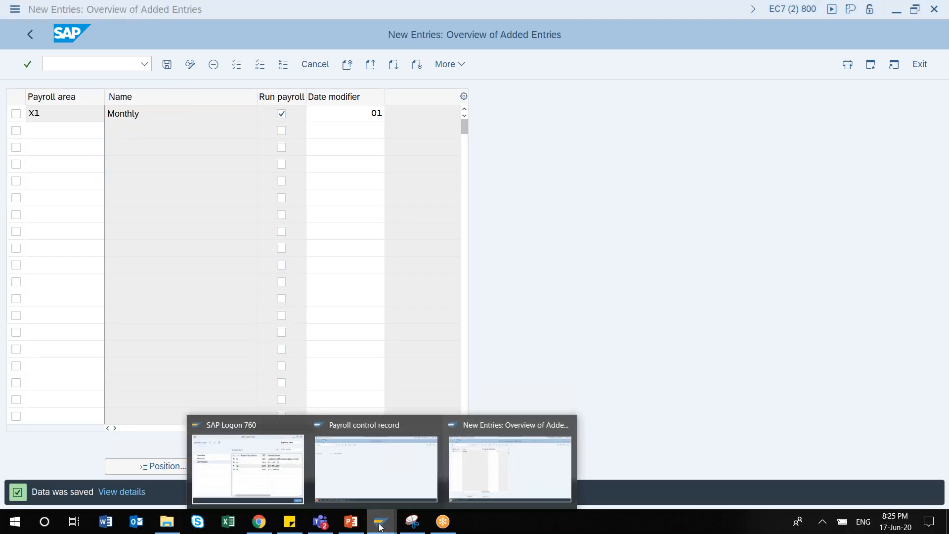
pyautogui.click(378, 471)
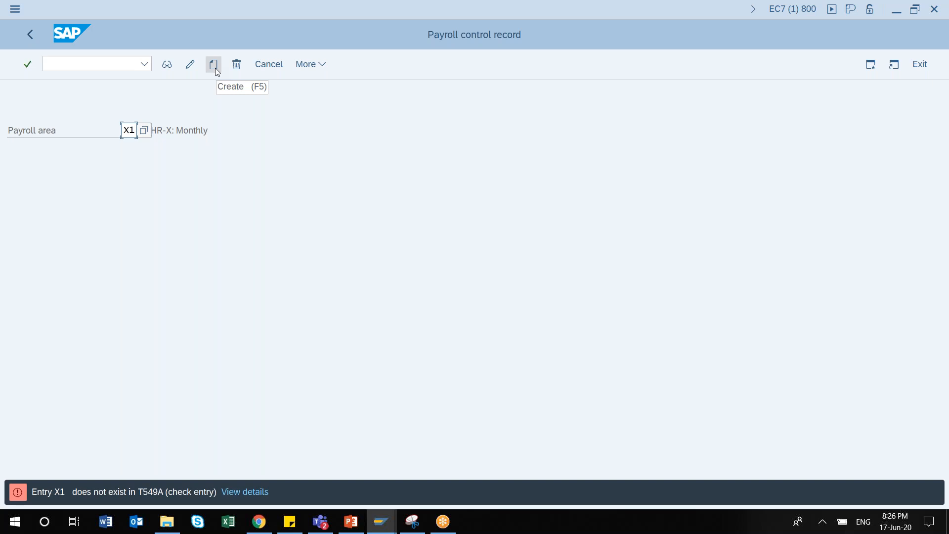
pyautogui.click(168, 64)
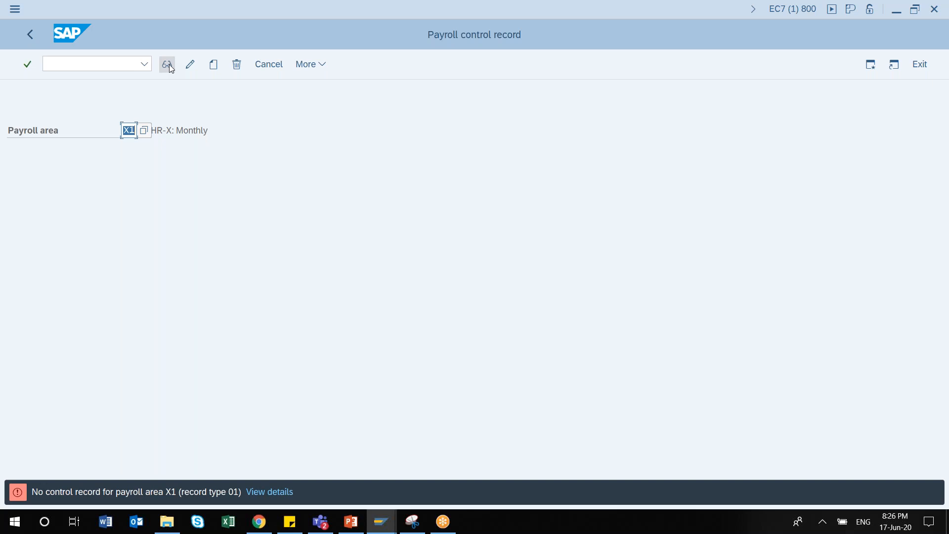
pyautogui.click(169, 64)
# Step: Leave the new entries and overview screens of the payroll areas view, and return to the payroll control record session
pyautogui.click(388, 528)
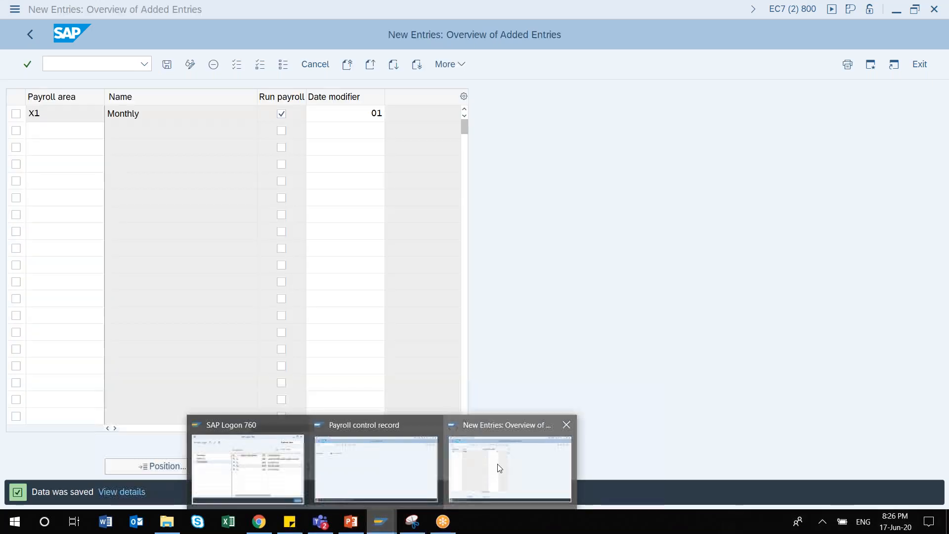
pyautogui.click(498, 464)
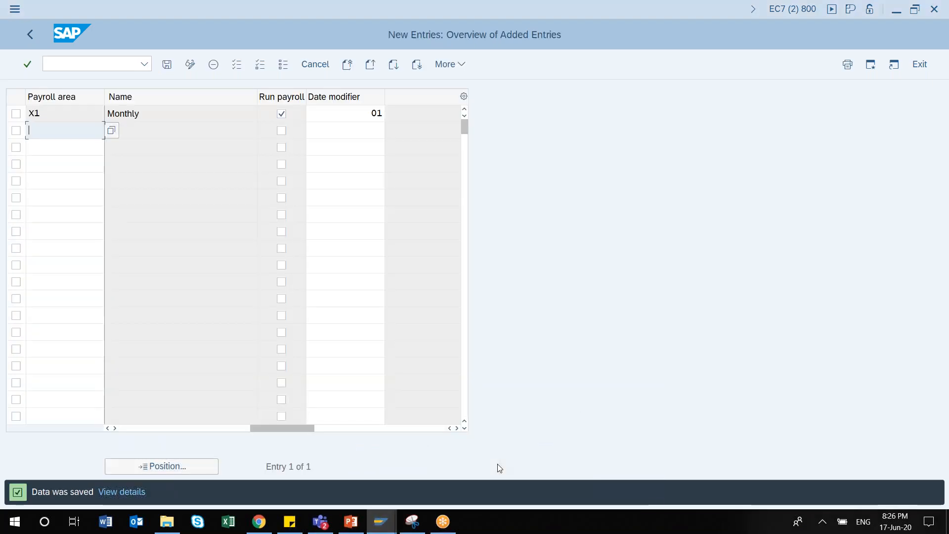
pyautogui.click(33, 36)
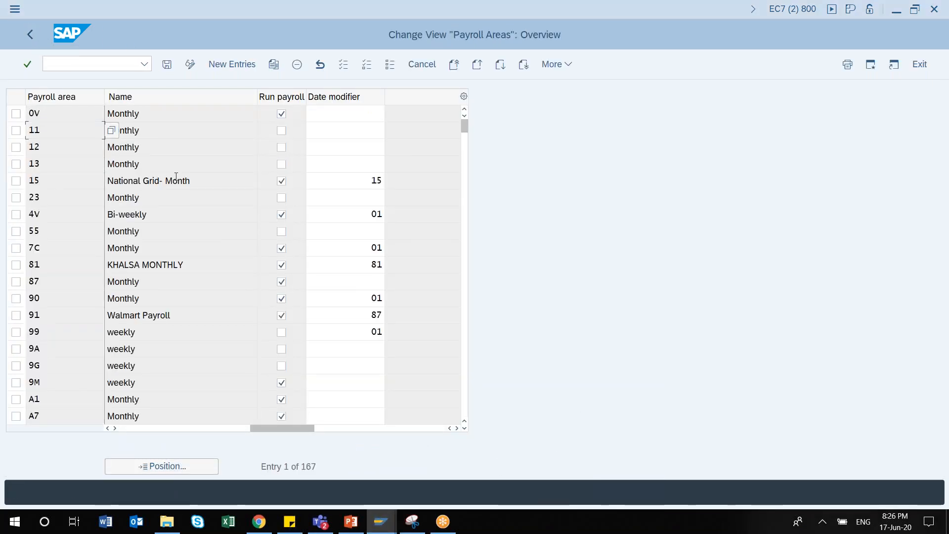
pyautogui.click(31, 37)
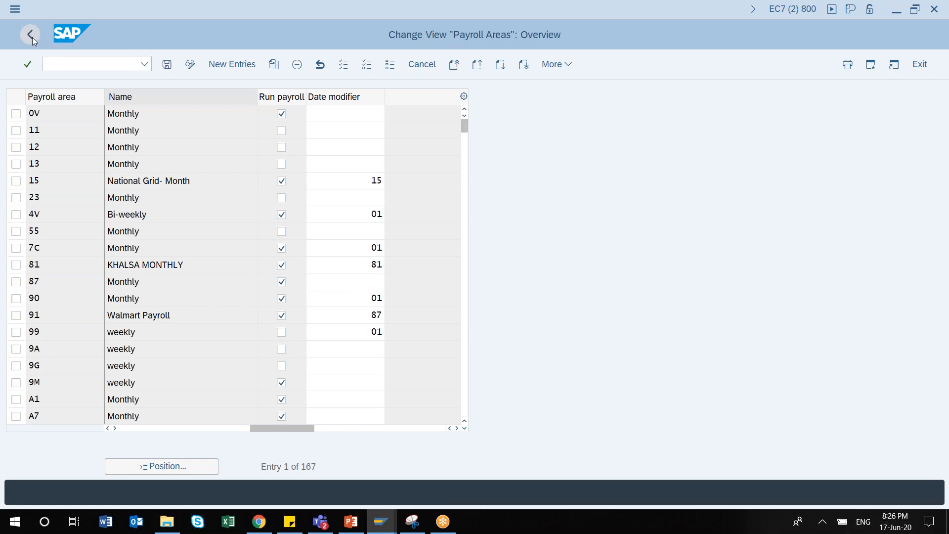
pyautogui.click(381, 523)
pyautogui.click(396, 472)
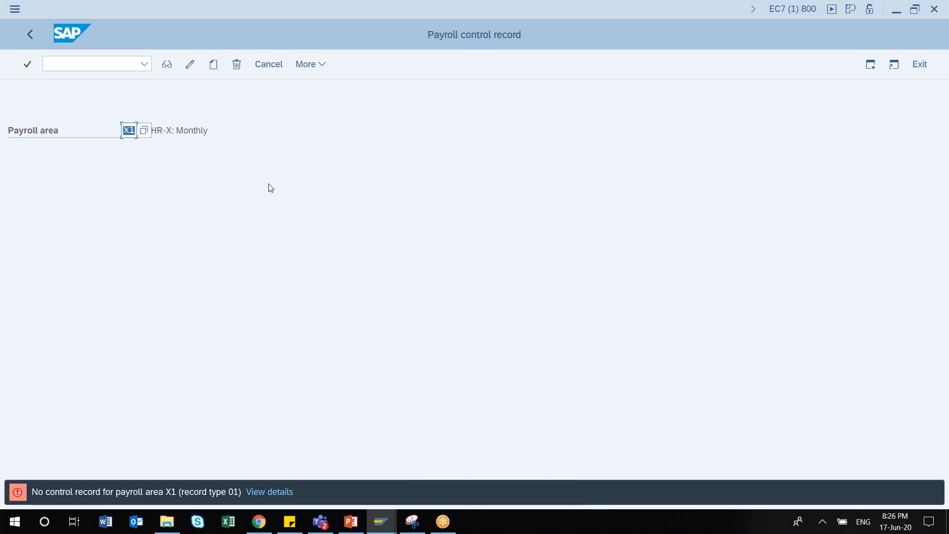
# Step: Switch to the PowerPoint presentation, open the Period parameter slide 153, and highlight the SPRO configuration path for Define Period Parameters
pyautogui.click(345, 530)
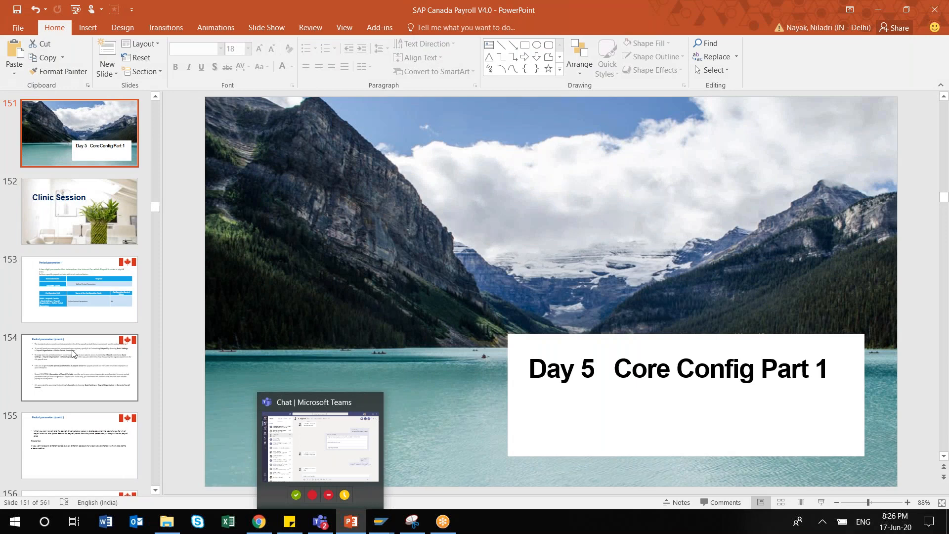
pyautogui.click(63, 313)
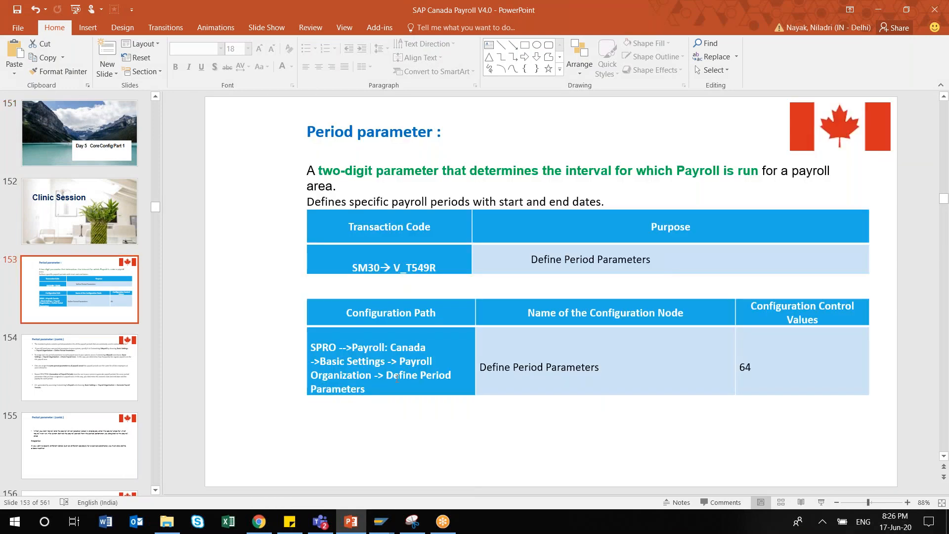
pyautogui.moveTo(375, 389); pyautogui.dragTo(313, 341)
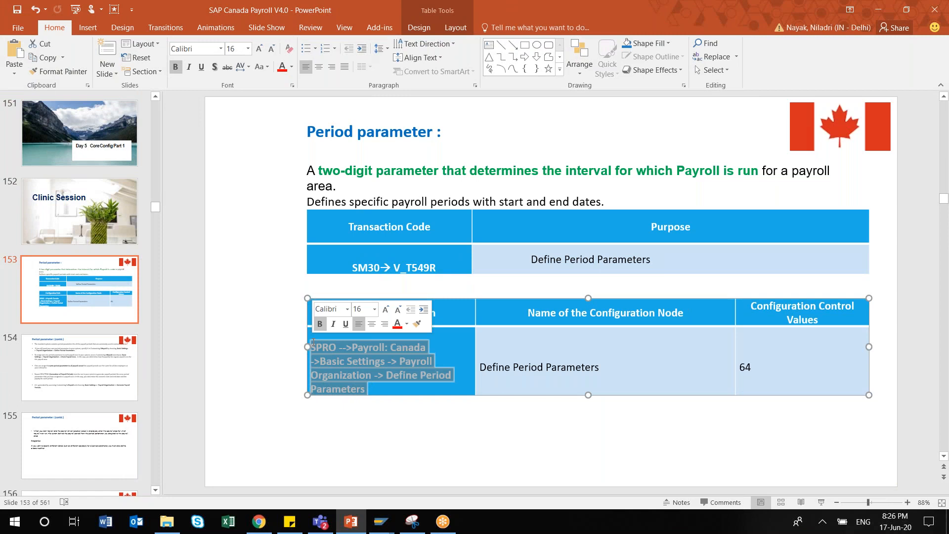
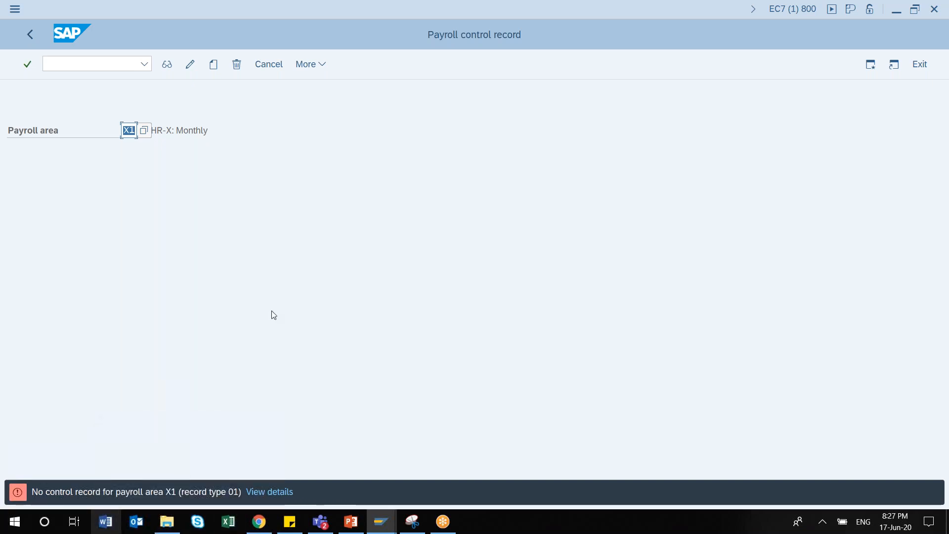
# Step: Read the details of the error message about payroll area X1's control record, and close the help window
pyautogui.click(277, 492)
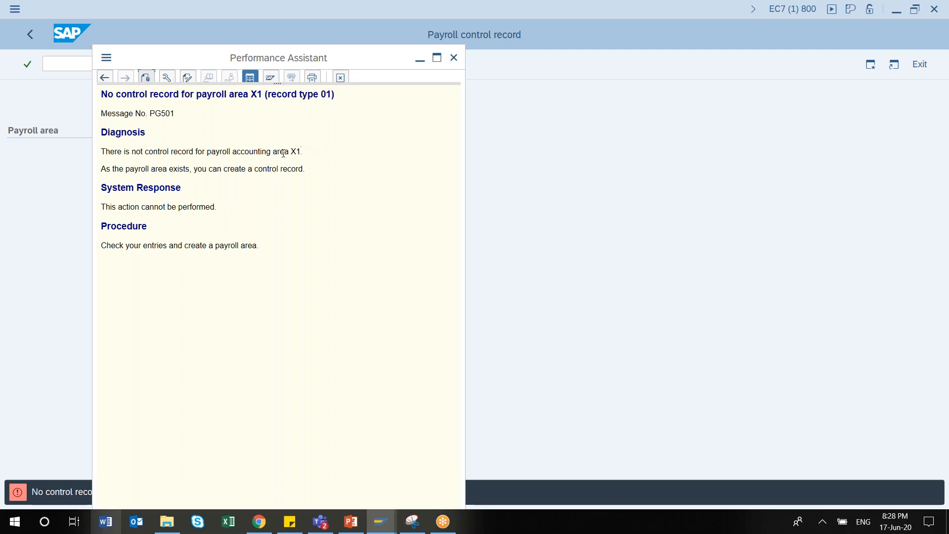
pyautogui.moveTo(207, 151); pyautogui.dragTo(286, 151)
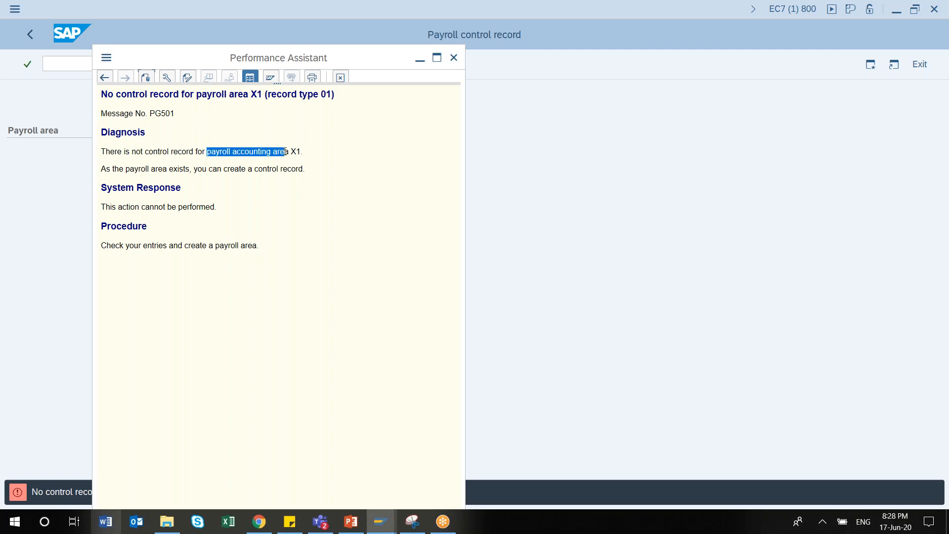
pyautogui.moveTo(210, 55); pyautogui.dragTo(322, 175)
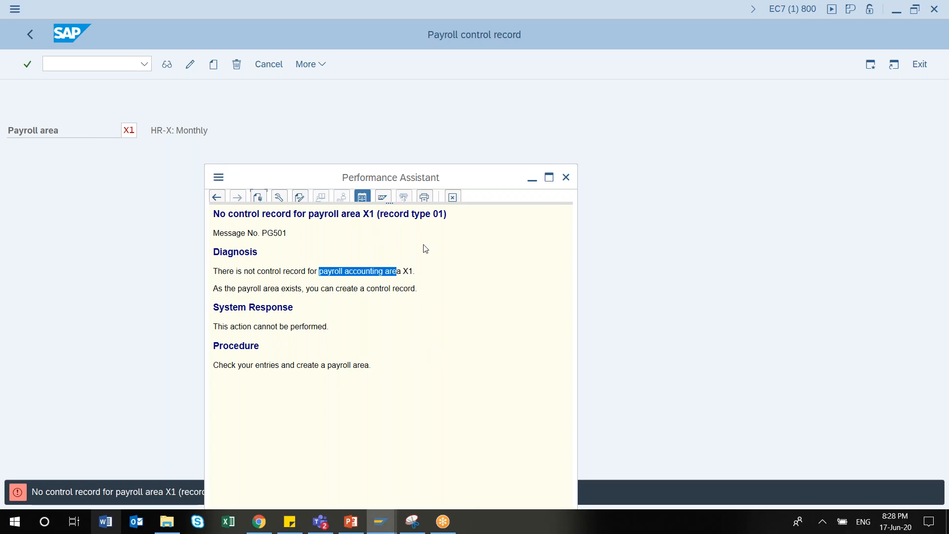
pyautogui.click(567, 177)
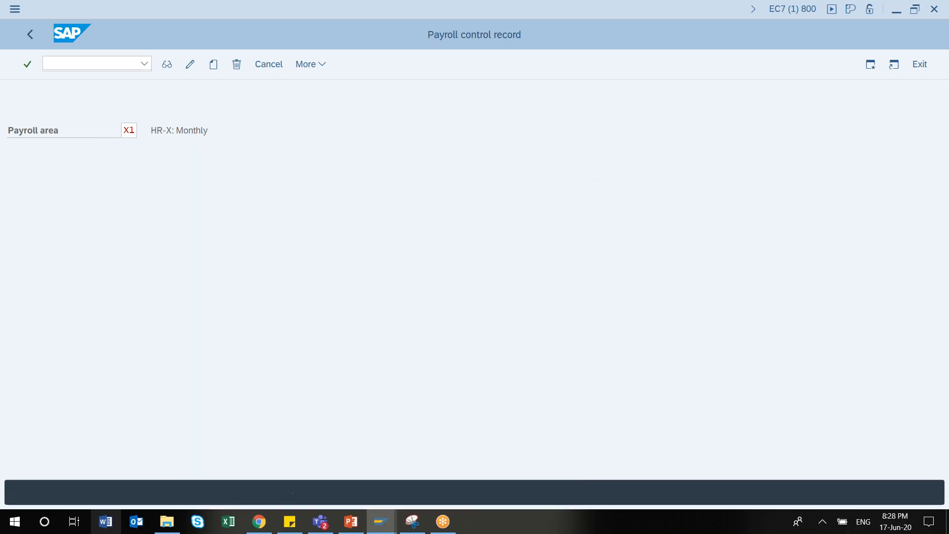
# Step: Return to the IMG activity list, reopen Create control record, and start a new control record for payroll area X1
pyautogui.click(384, 524)
pyautogui.moveTo(483, 468)
pyautogui.click(392, 461)
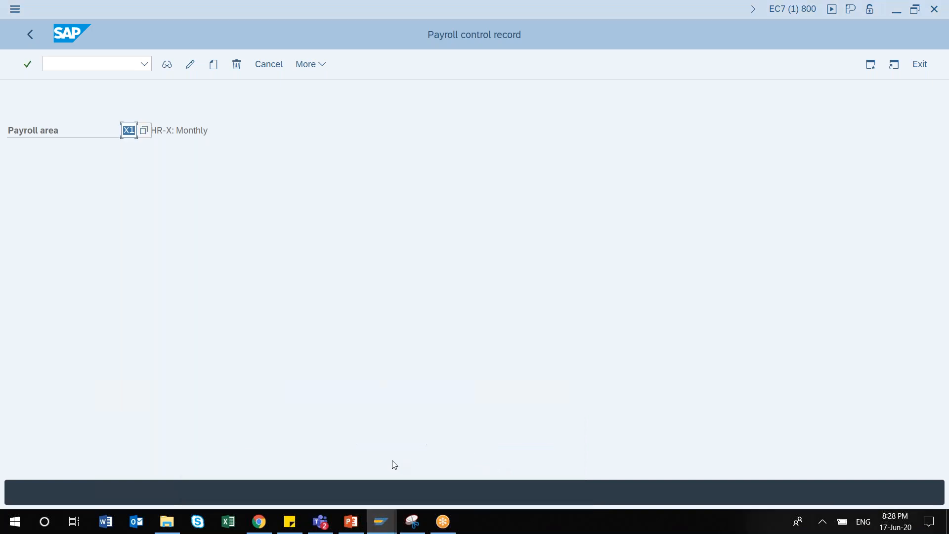
pyautogui.click(30, 34)
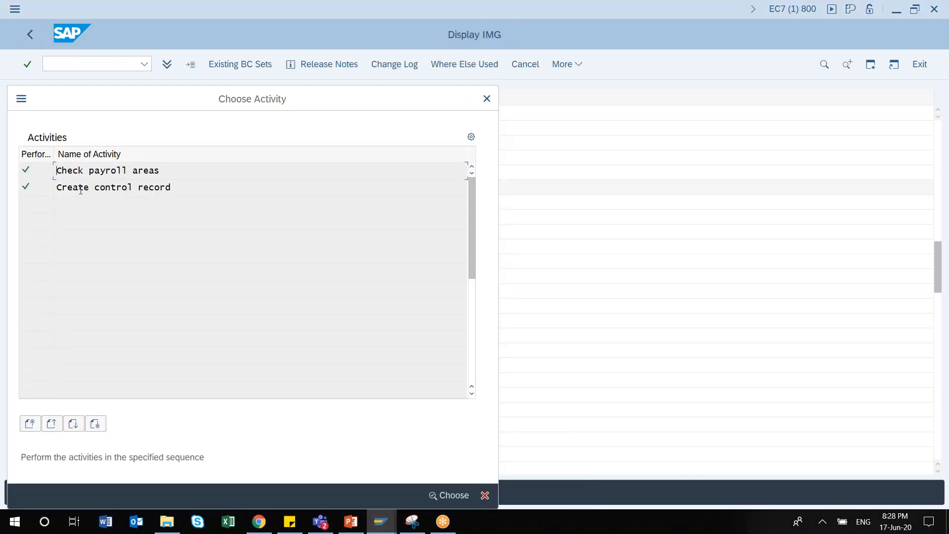
pyautogui.doubleClick(81, 190)
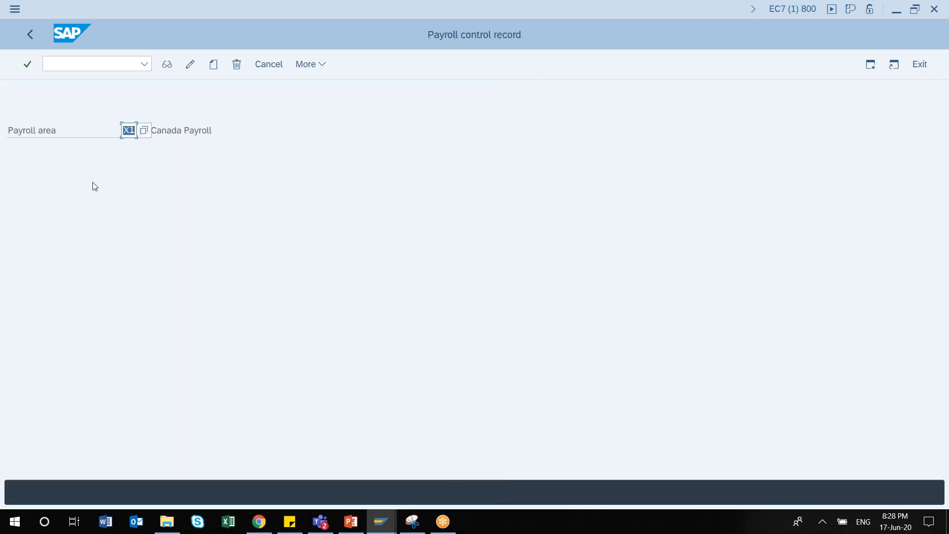
pyautogui.click(213, 67)
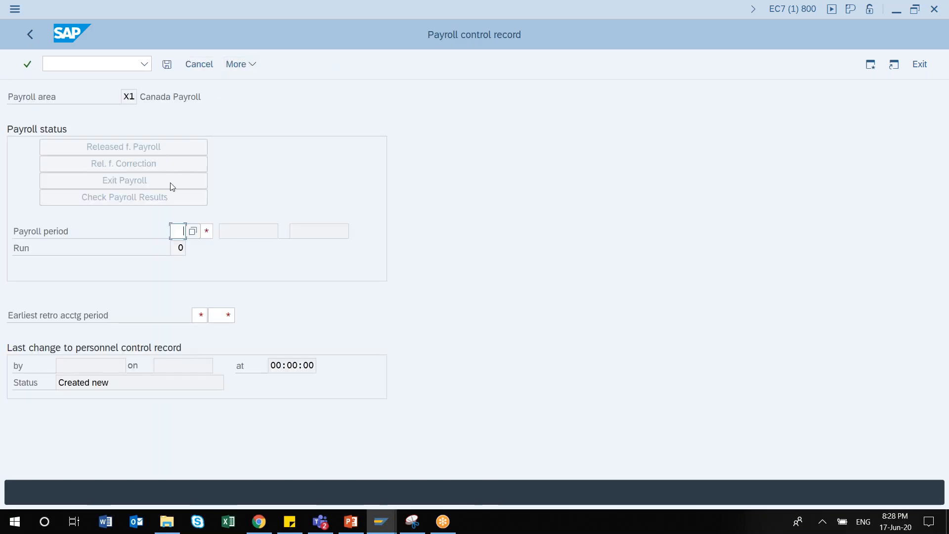
# Step: Set the payroll period to 01 2019 and the earliest retro accounting period to 01 2018
pyautogui.write('01')
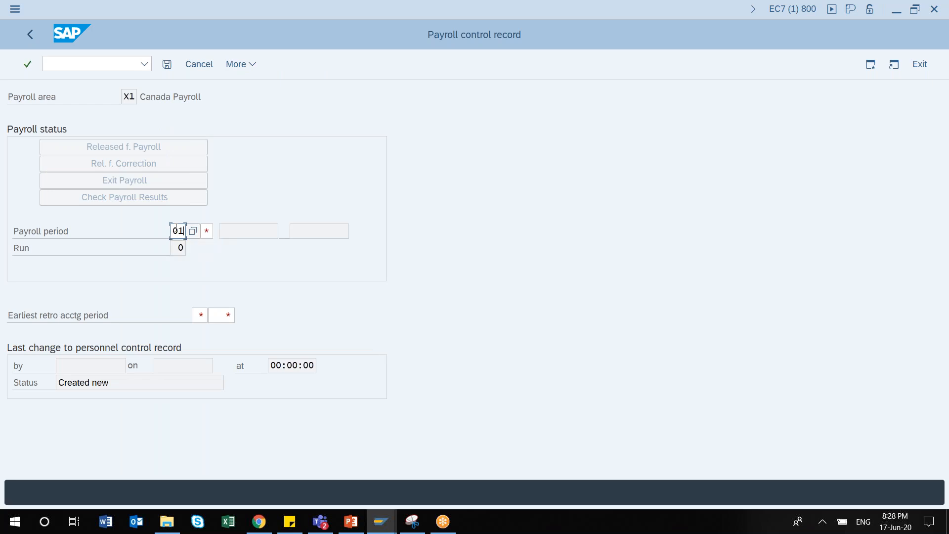
pyautogui.write('2019')
pyautogui.click(205, 312)
pyautogui.write('01')
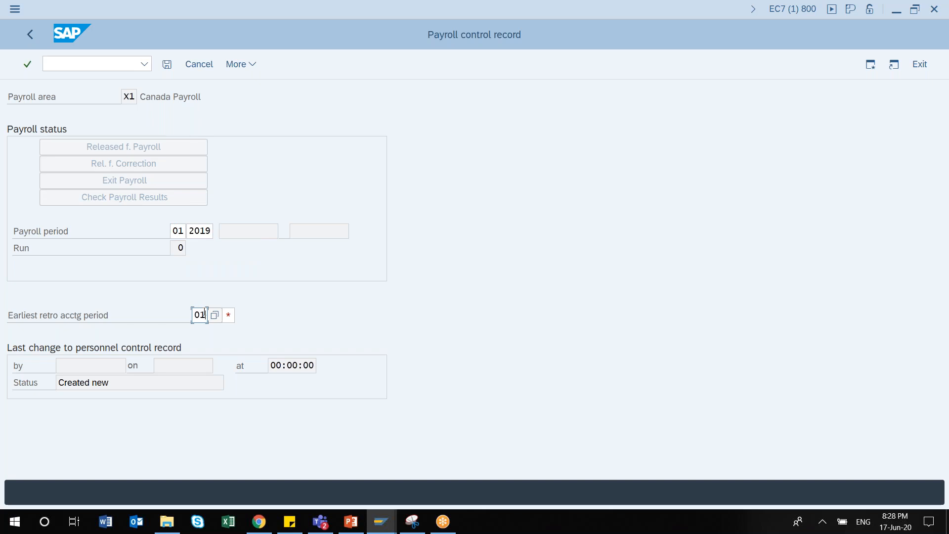
pyautogui.press('Tab')
pyautogui.write('2018')
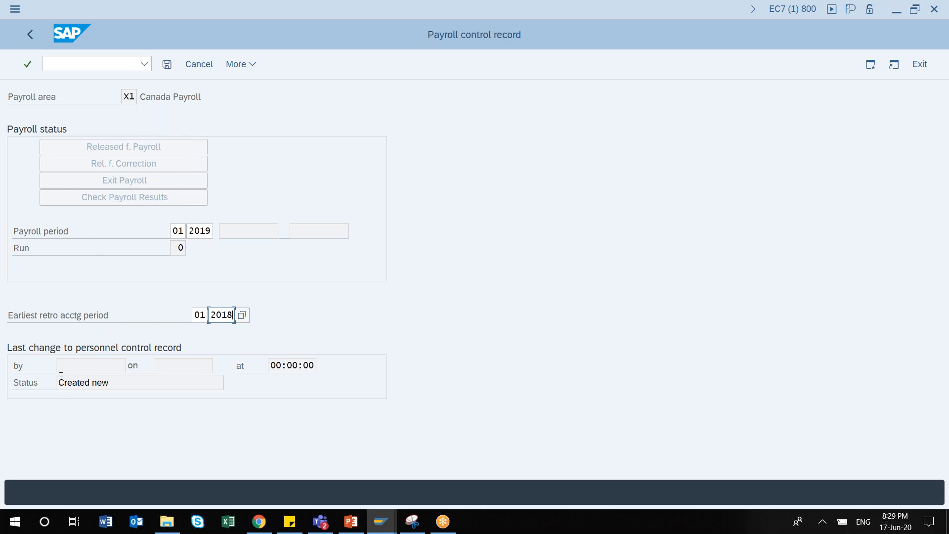
# Step: Check the status and last-change fields, save the X1 control record, and review the details of the resulting message
pyautogui.moveTo(115, 382); pyautogui.dragTo(54, 380)
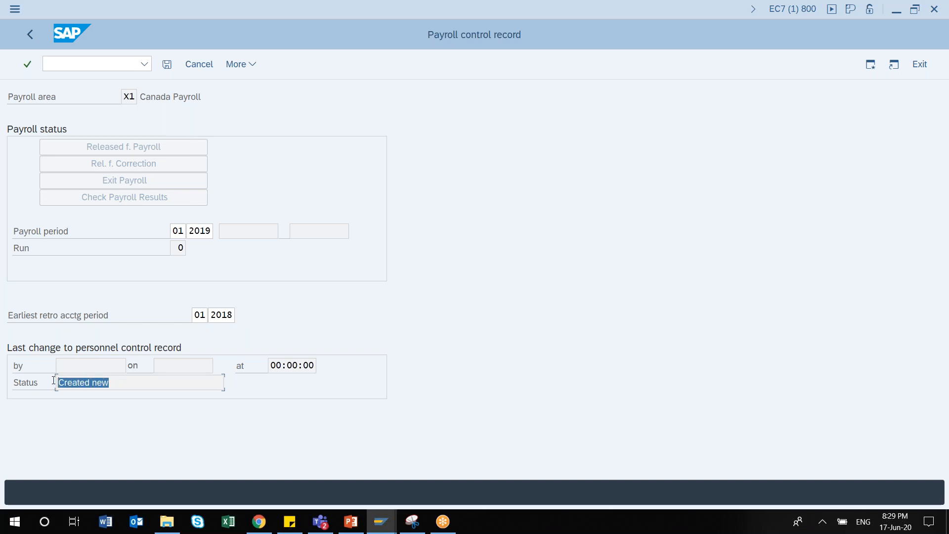
pyautogui.click(90, 366)
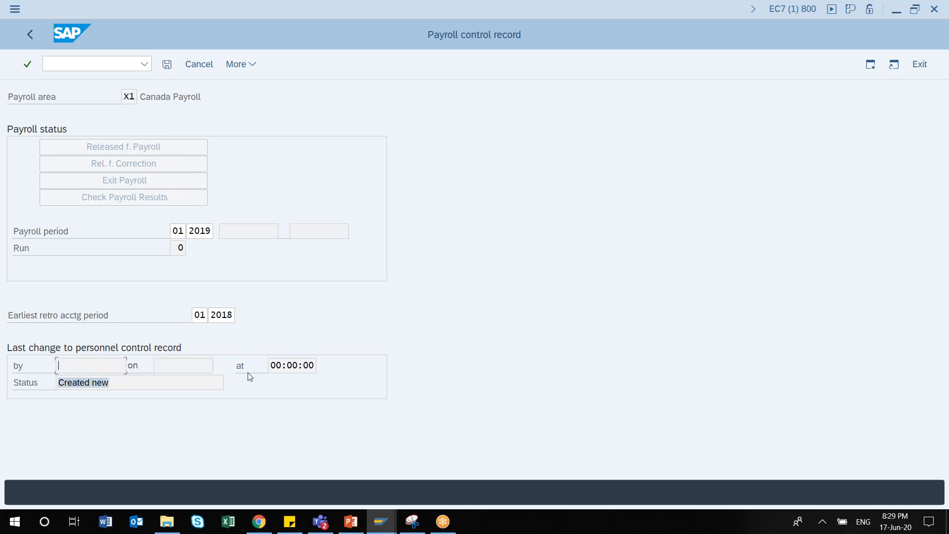
pyautogui.moveTo(275, 365); pyautogui.dragTo(314, 365)
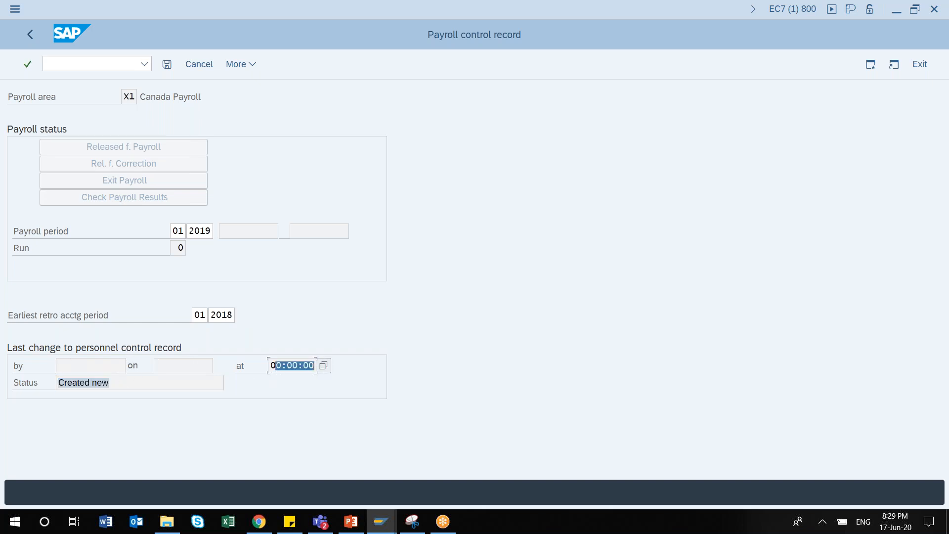
pyautogui.click(167, 64)
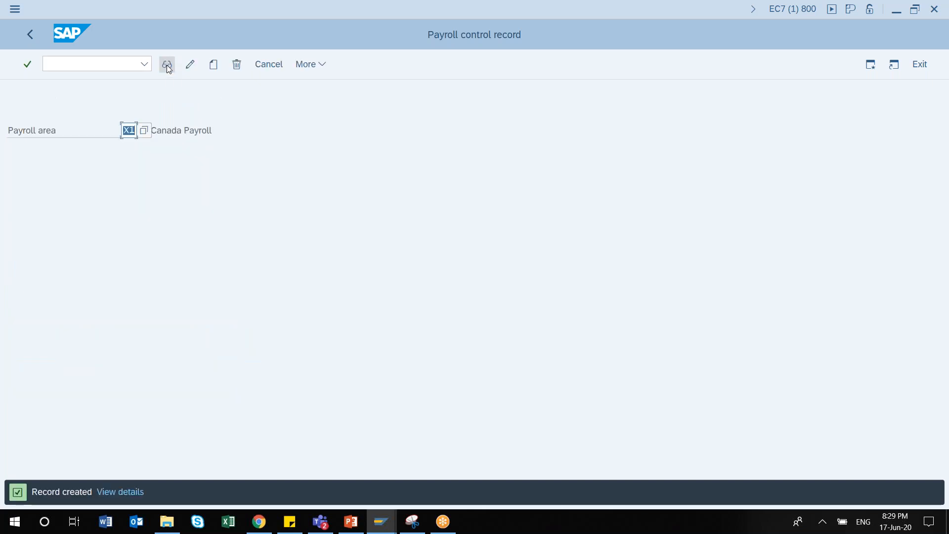
pyautogui.click(127, 492)
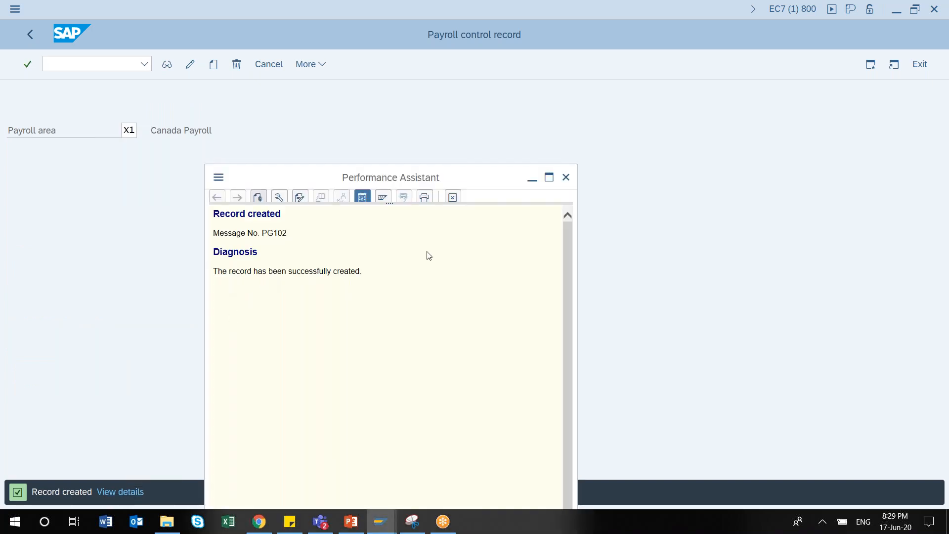
pyautogui.click(566, 176)
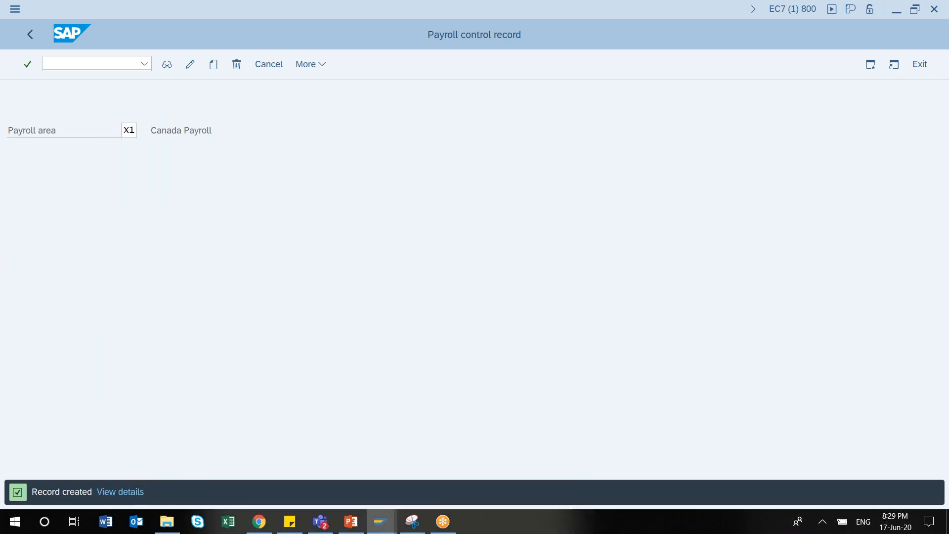
# Step: Try to open the X1 control record for changing, and read the details of the resulting message
pyautogui.click(191, 66)
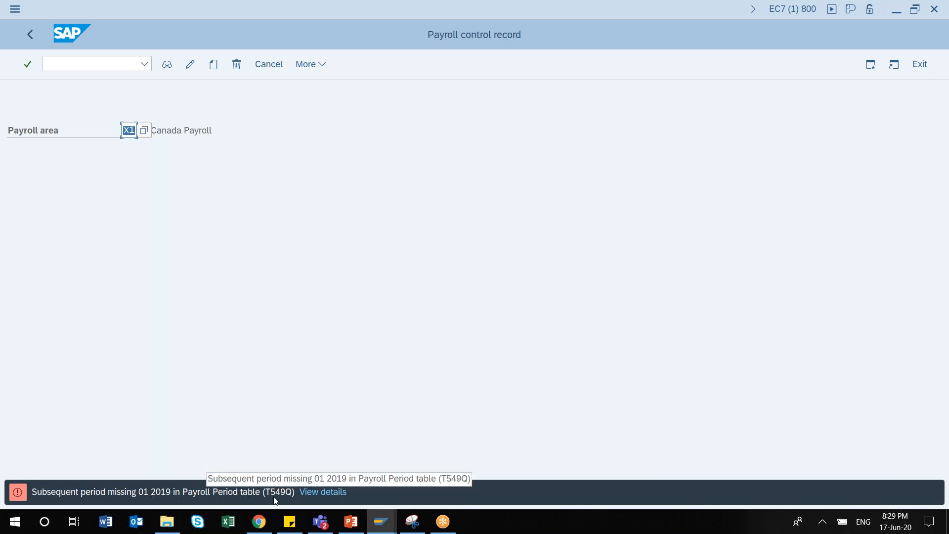
pyautogui.click(323, 493)
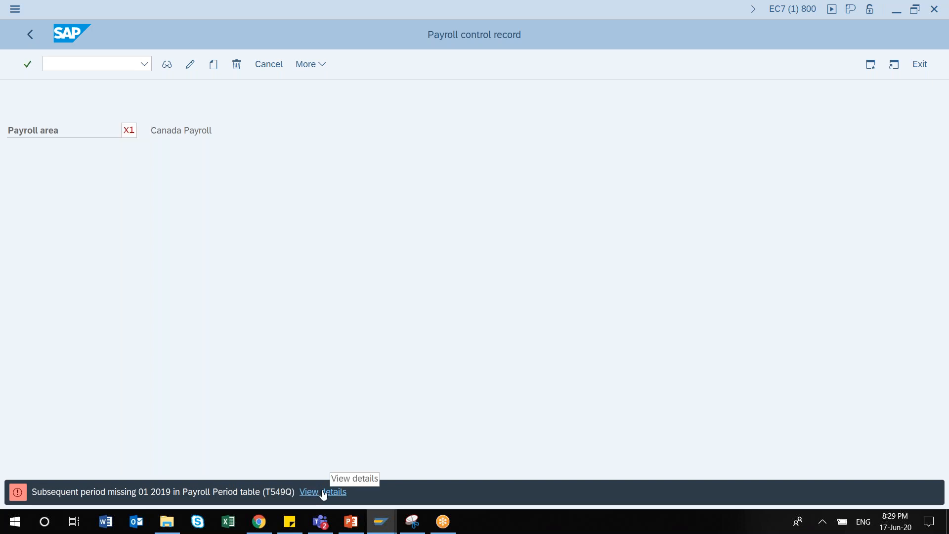
pyautogui.moveTo(337, 182); pyautogui.dragTo(183, 164)
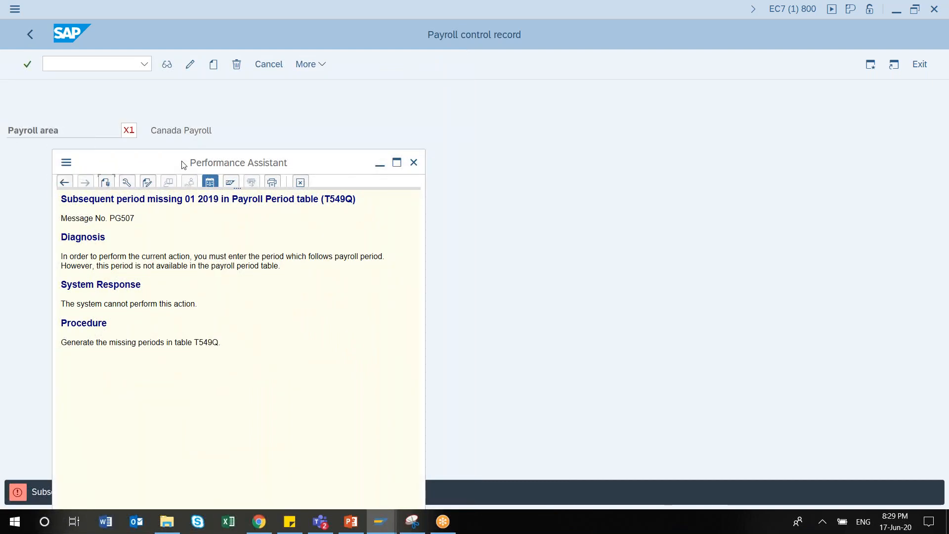
pyautogui.moveTo(295, 161); pyautogui.dragTo(288, 132)
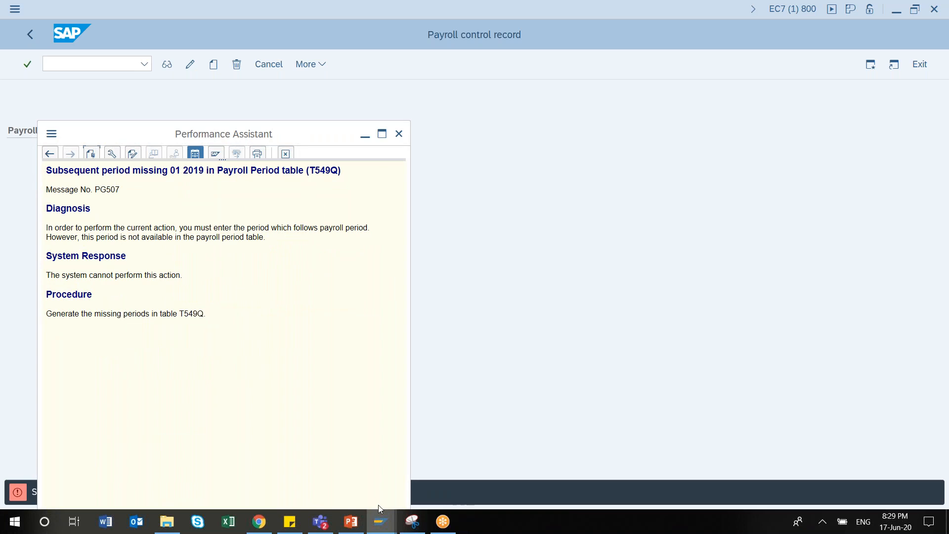
# Step: Switch to the Maintain Table Views session and open view V_T549Q for maintenance with period parameter 01
pyautogui.moveTo(382, 524)
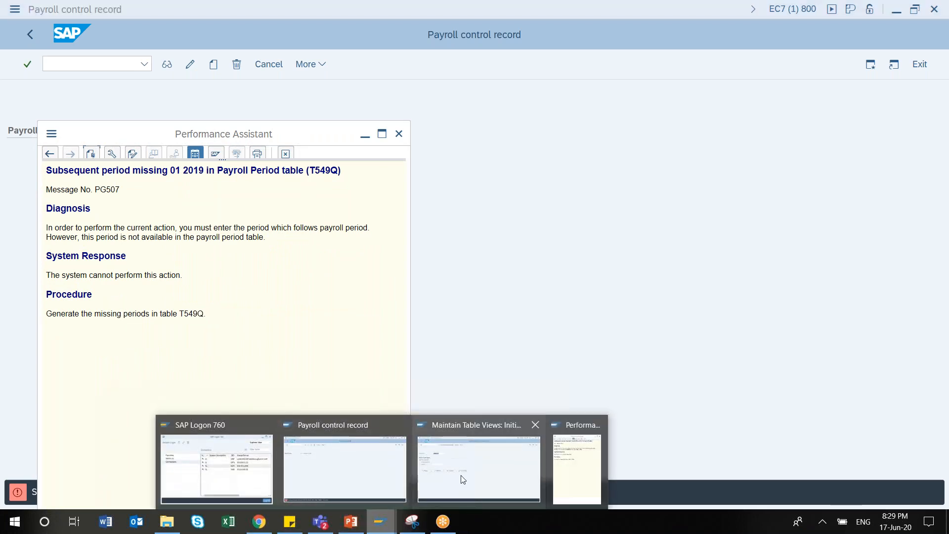
pyautogui.moveTo(465, 479)
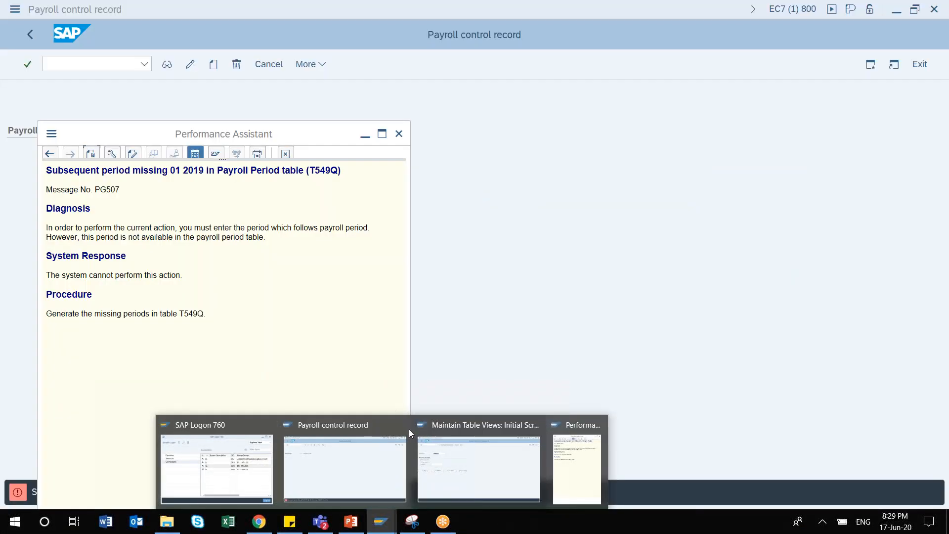
pyautogui.click(478, 462)
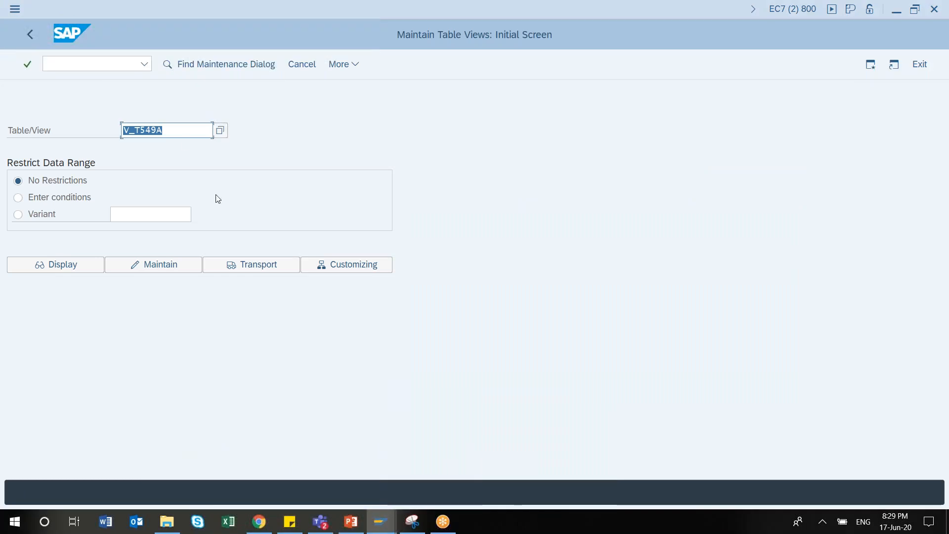
pyautogui.click(177, 130)
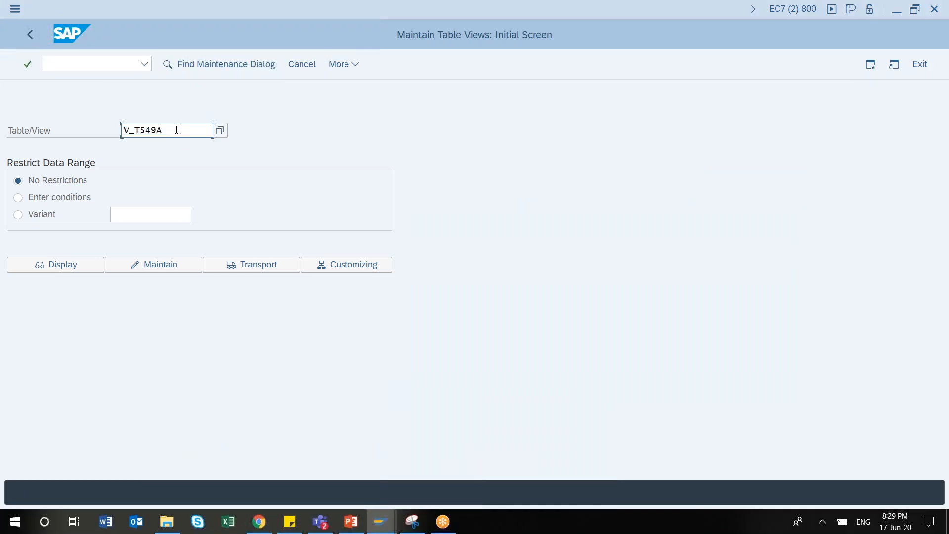
pyautogui.press('BackSpace')
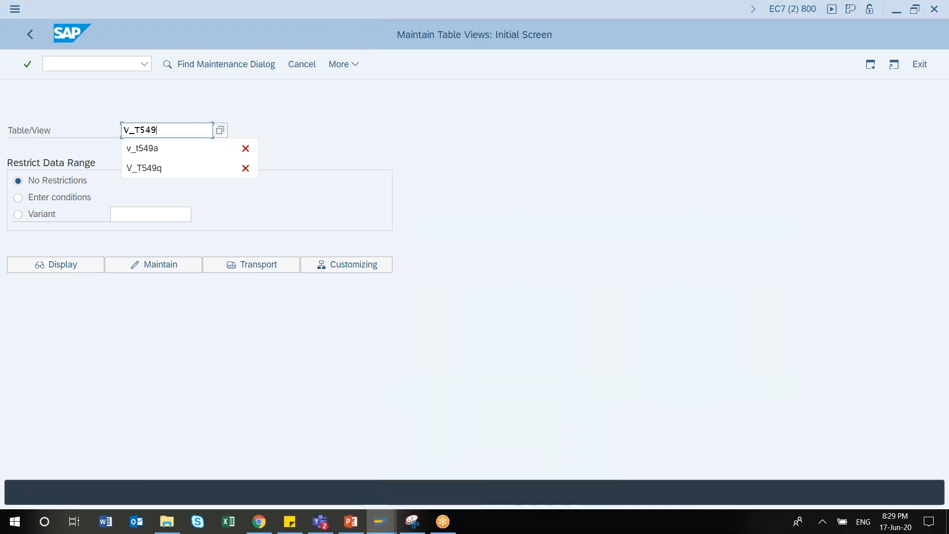
pyautogui.write('Q')
pyautogui.click(162, 268)
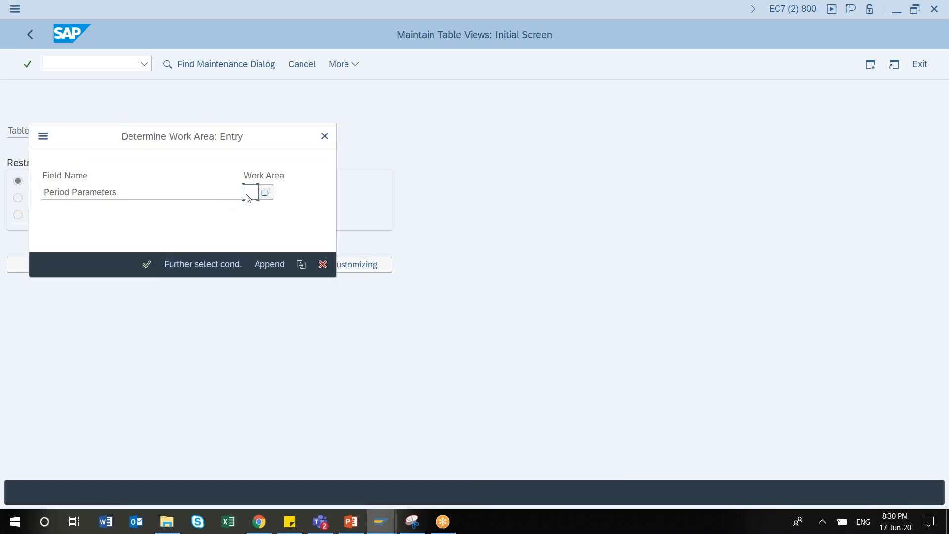
pyautogui.write('01')
pyautogui.click(148, 264)
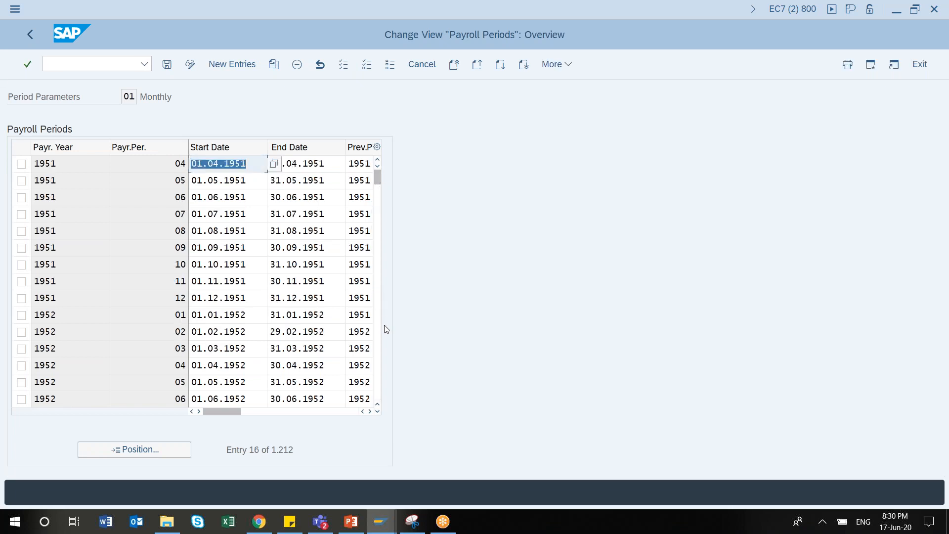
# Step: Browse the monthly payroll periods from the end of the list back to the 2020 and 2021 entries
pyautogui.moveTo(378, 182); pyautogui.dragTo(389, 401)
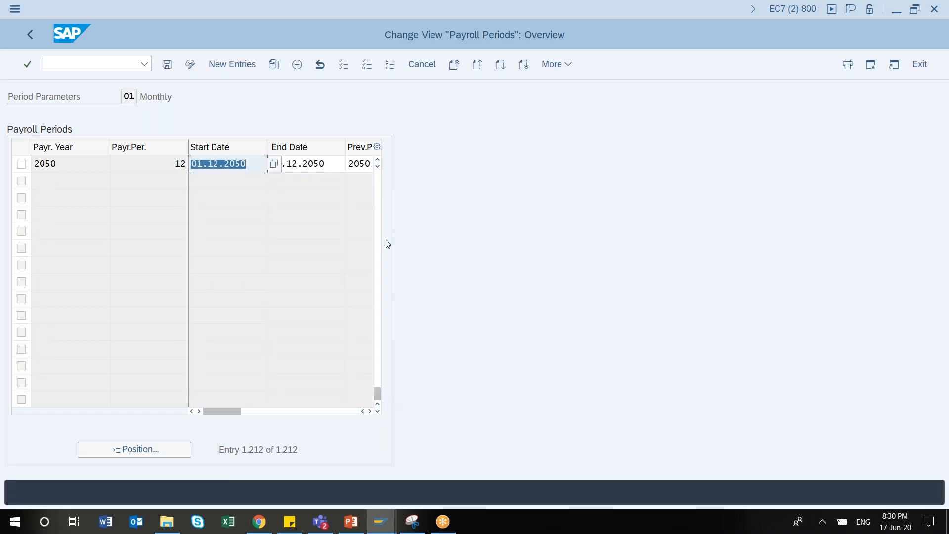
pyautogui.click(378, 216)
pyautogui.click(378, 217)
pyautogui.click(378, 217)
pyautogui.click(378, 217)
pyautogui.click(378, 217)
pyautogui.click(378, 217)
pyautogui.click(378, 216)
pyautogui.click(378, 217)
pyautogui.click(378, 216)
pyautogui.click(378, 216)
pyautogui.click(378, 216)
pyautogui.click(378, 216)
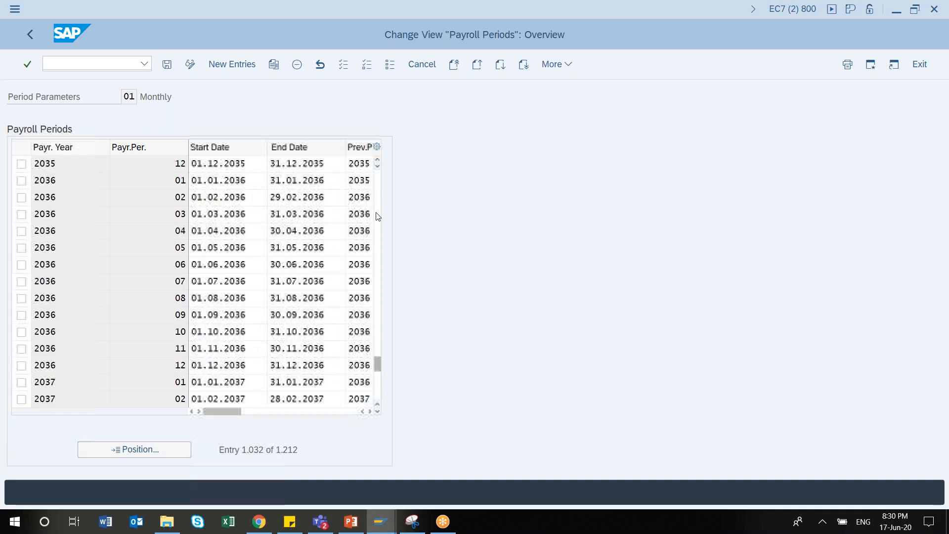
pyautogui.click(378, 217)
pyautogui.click(378, 216)
pyautogui.click(378, 217)
pyautogui.click(378, 216)
pyautogui.click(378, 217)
pyautogui.click(378, 216)
pyautogui.click(378, 217)
pyautogui.click(378, 217)
pyautogui.click(378, 216)
pyautogui.click(378, 216)
pyautogui.click(378, 217)
pyautogui.click(378, 216)
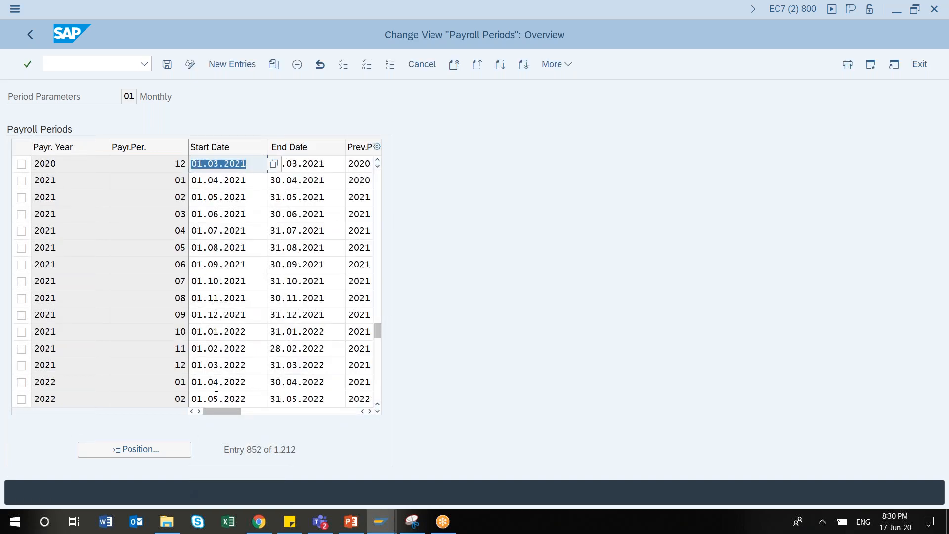
# Step: Position the payroll periods list at year 2018 and examine the end date, previous year and previous period columns
pyautogui.click(169, 449)
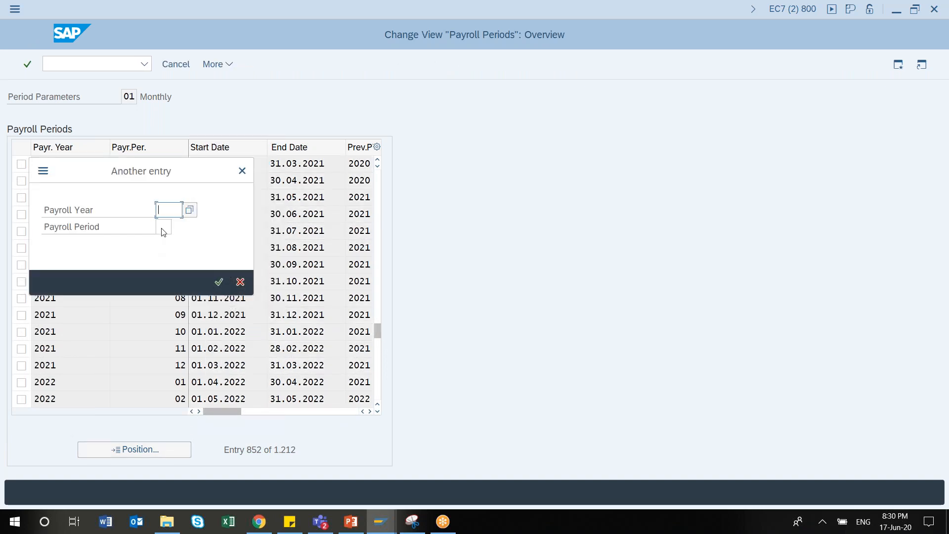
pyautogui.write('2018')
pyautogui.press('Return')
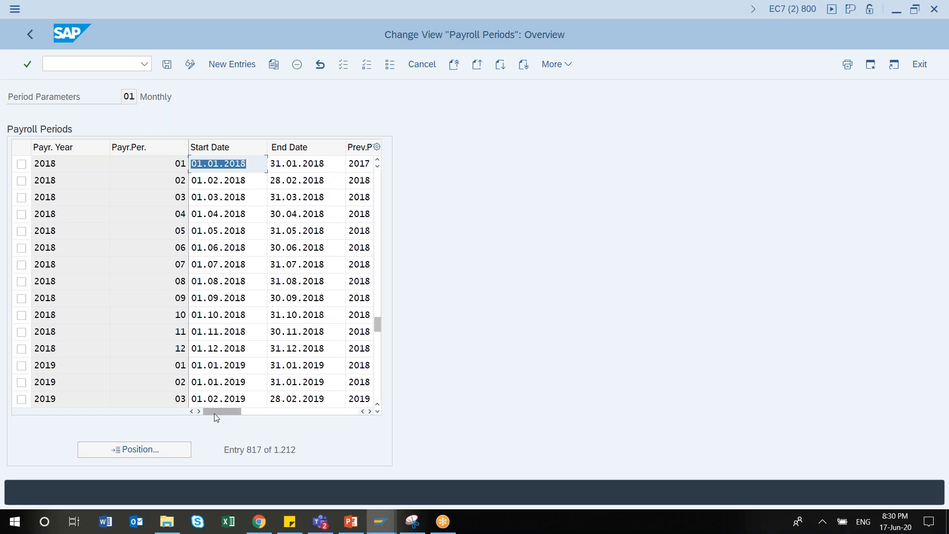
pyautogui.click(367, 412)
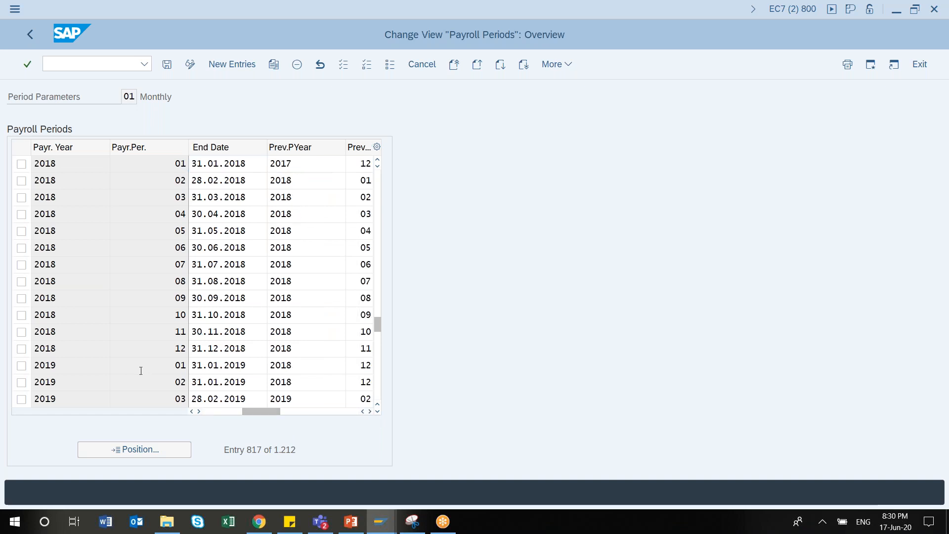
pyautogui.moveTo(269, 411); pyautogui.dragTo(336, 414)
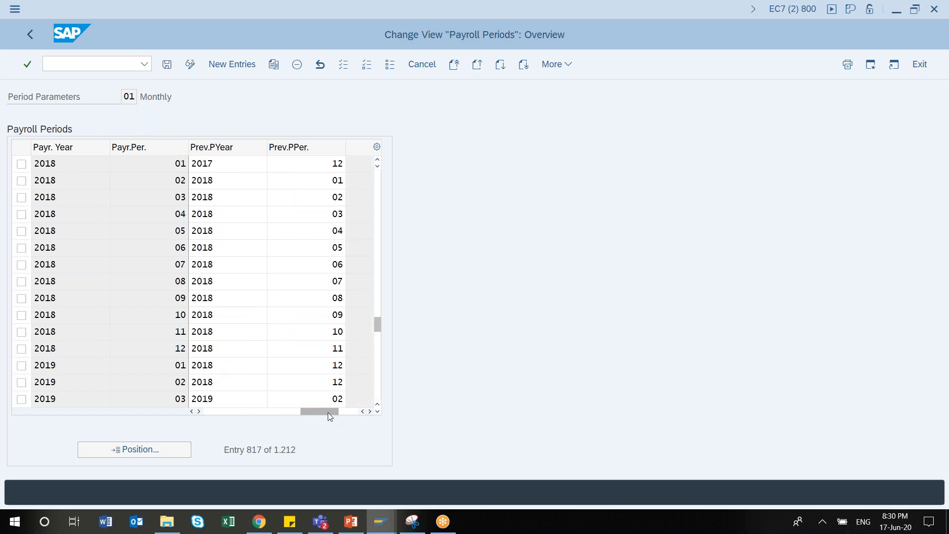
# Step: Compare the previous period entries around January 2019 with the Performance Assistant message about table T549Q
pyautogui.click(377, 160)
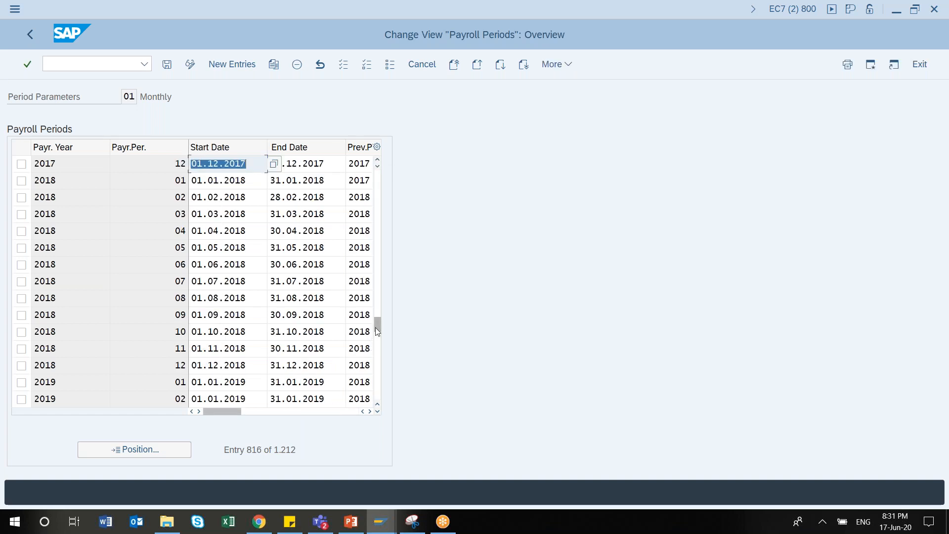
pyautogui.moveTo(224, 411); pyautogui.dragTo(316, 405)
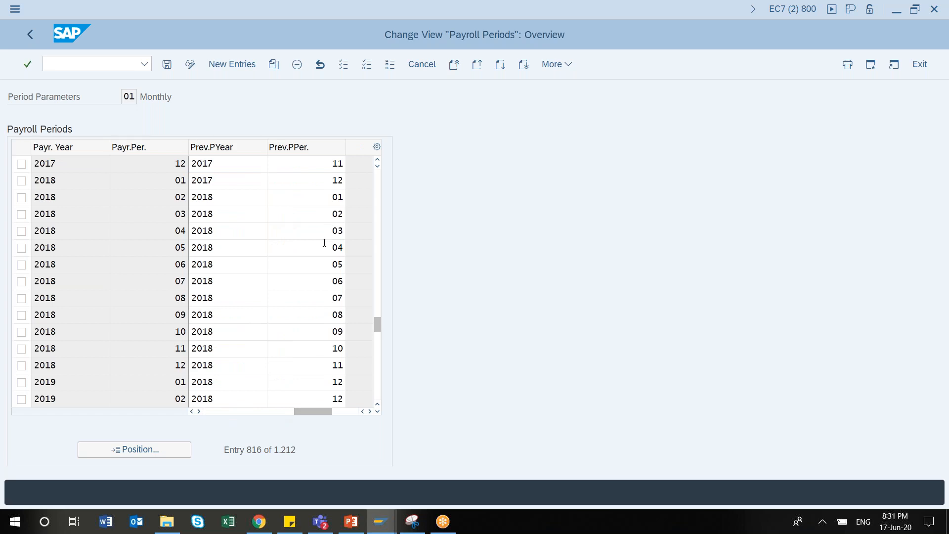
pyautogui.click(324, 383)
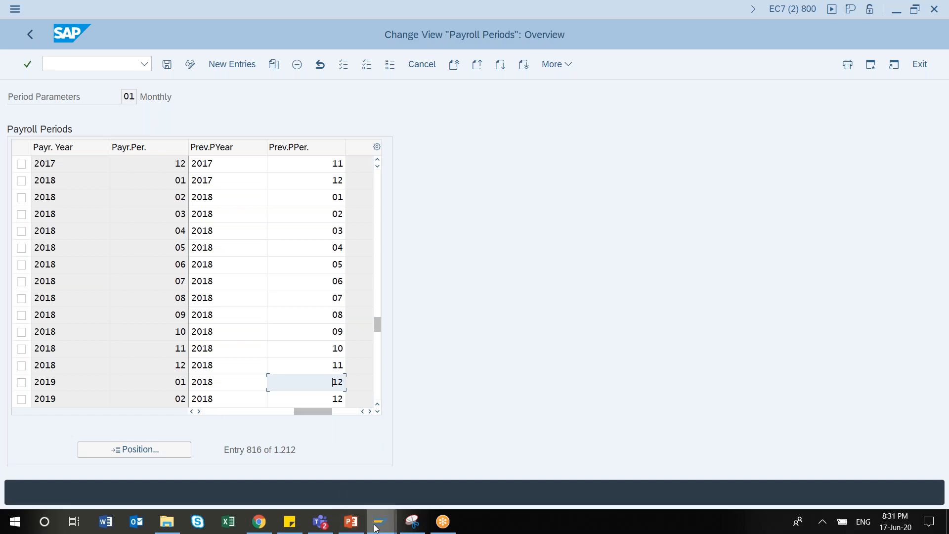
pyautogui.moveTo(378, 527)
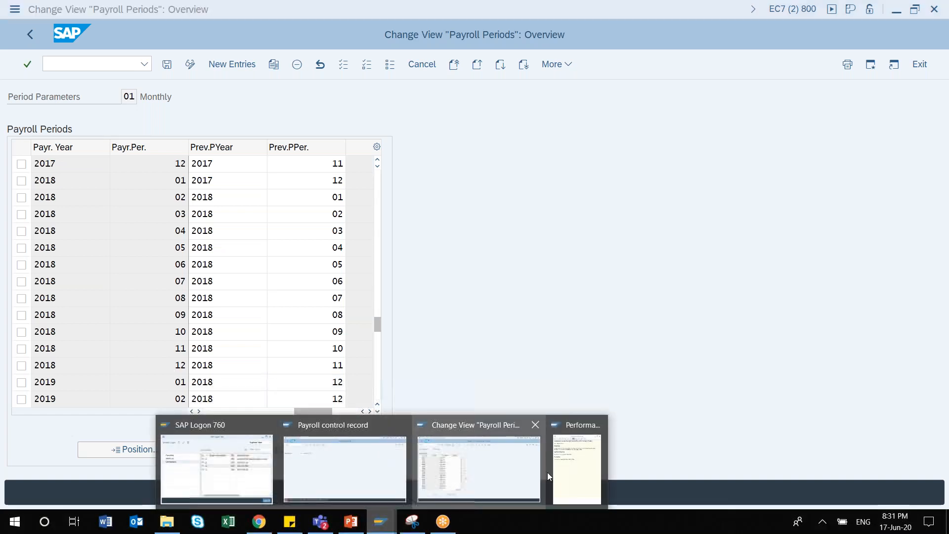
pyautogui.moveTo(581, 477)
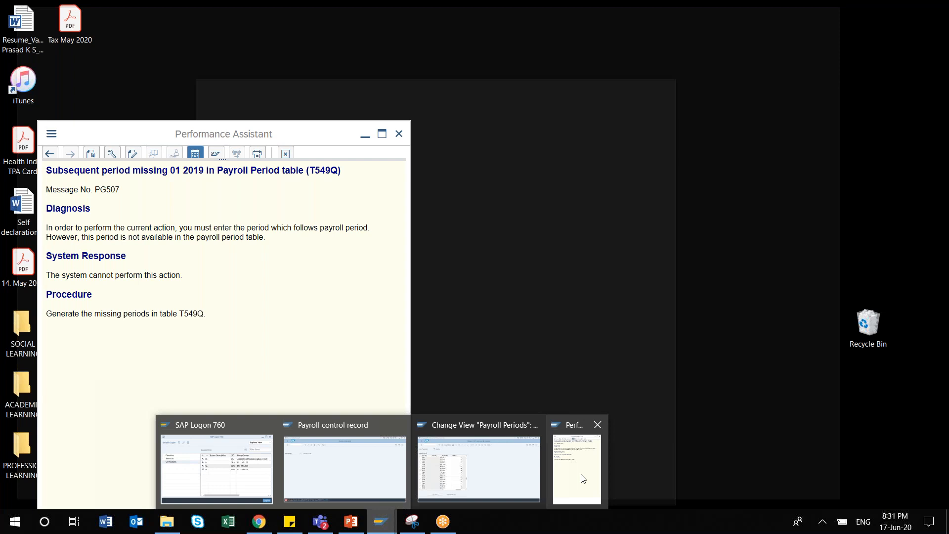
pyautogui.click(583, 479)
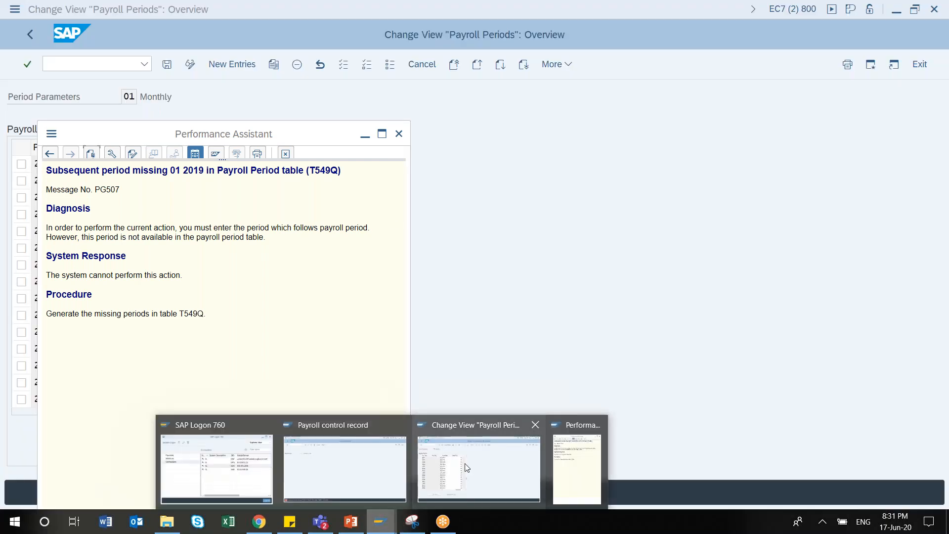
pyautogui.click(467, 467)
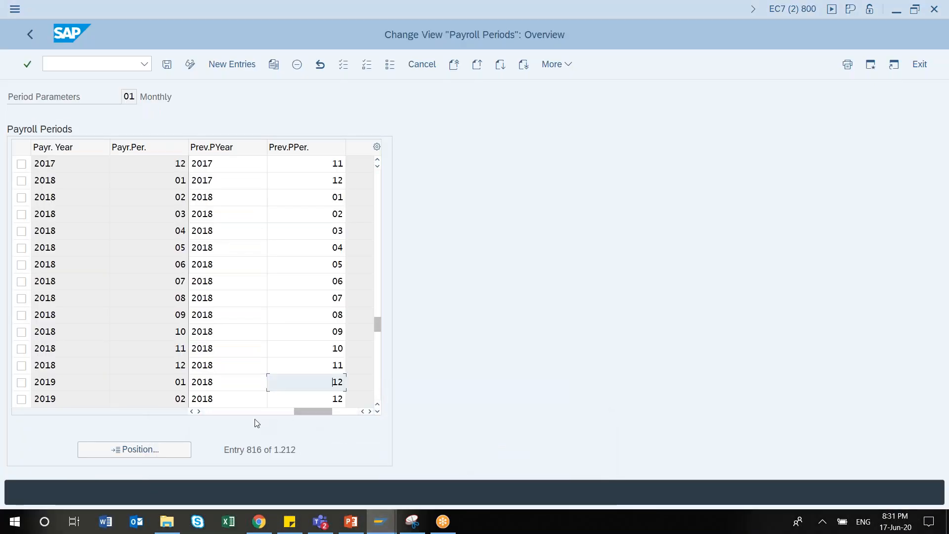
# Step: Position the payroll periods list at year 2019, period 01, and examine the start and end dates around it
pyautogui.click(155, 448)
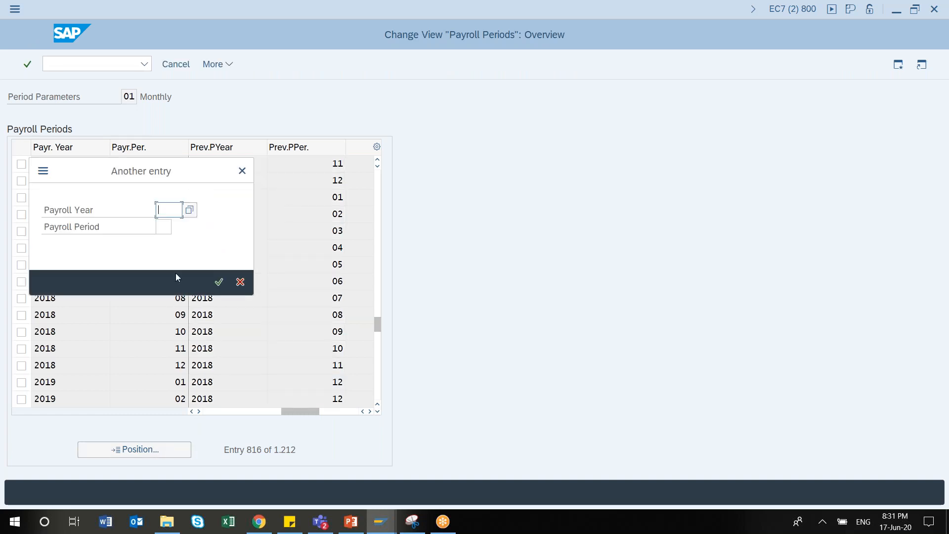
pyautogui.write('2019')
pyautogui.press('Tab')
pyautogui.write('01')
pyautogui.click(218, 286)
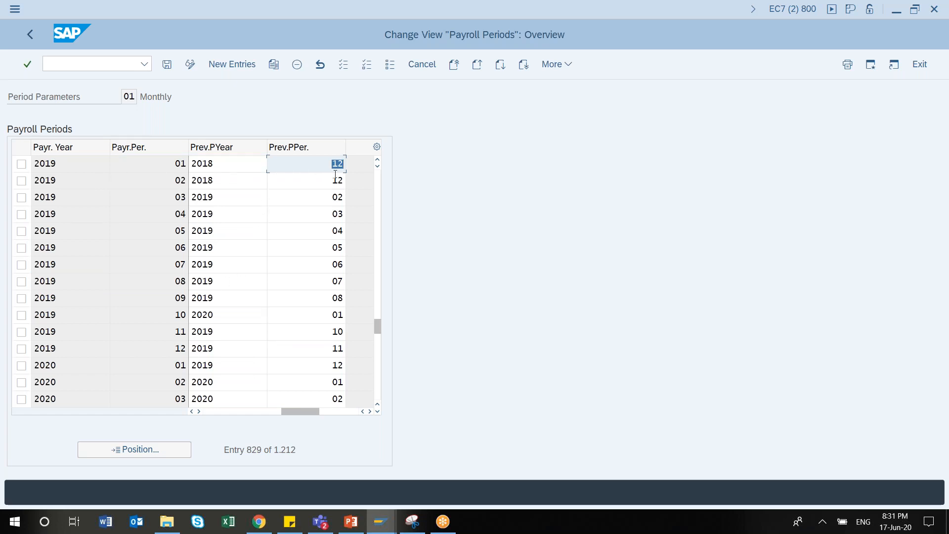
pyautogui.click(192, 413)
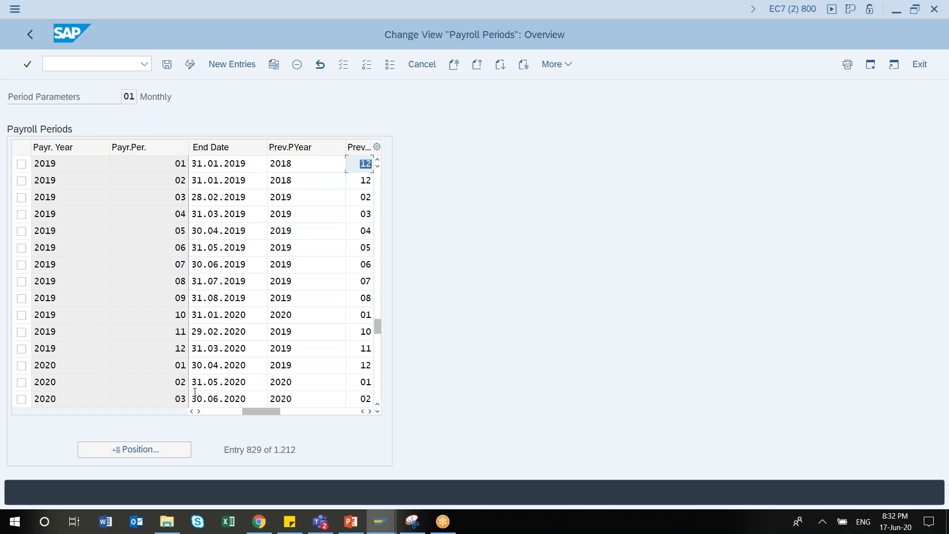
pyautogui.click(192, 412)
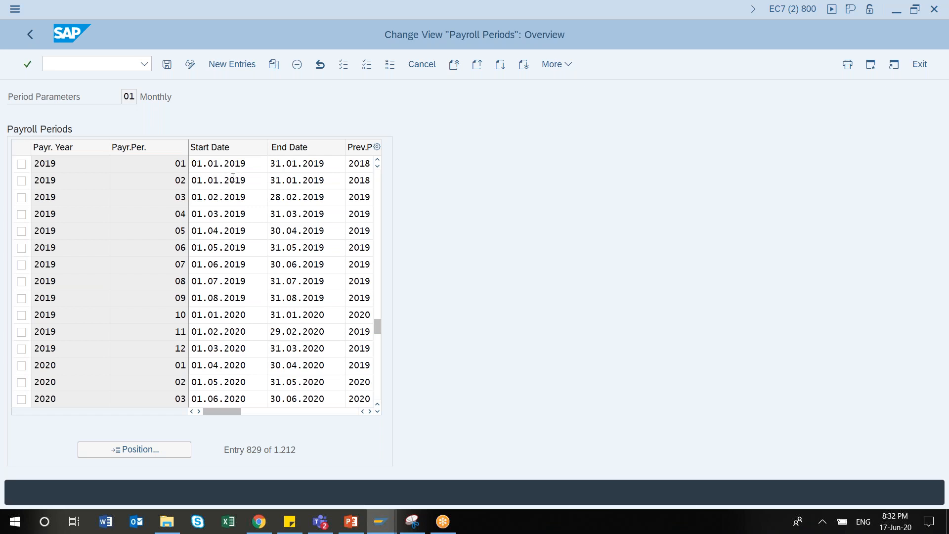
pyautogui.click(378, 161)
pyautogui.click(378, 161)
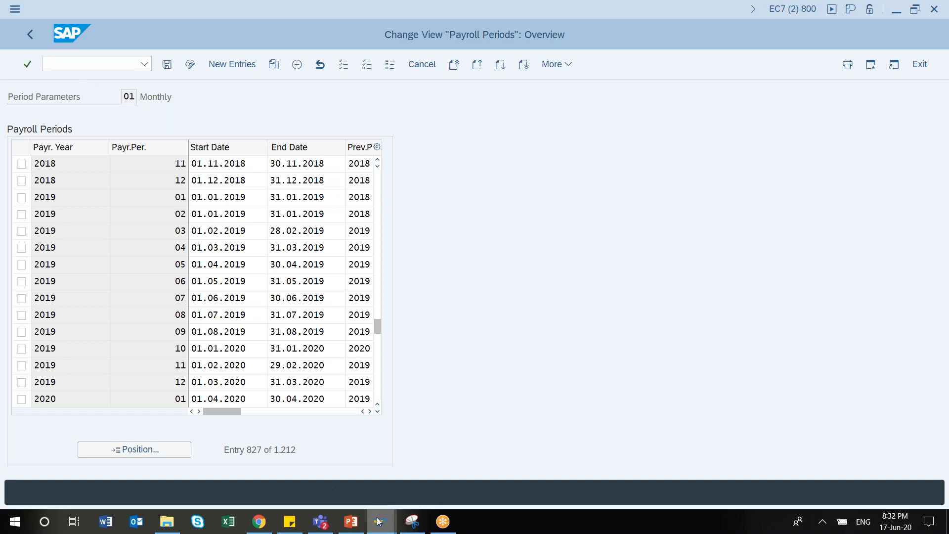
# Step: Leave the payroll periods view and start transaction SPRO in the Maintain Table Views session
pyautogui.moveTo(377, 520)
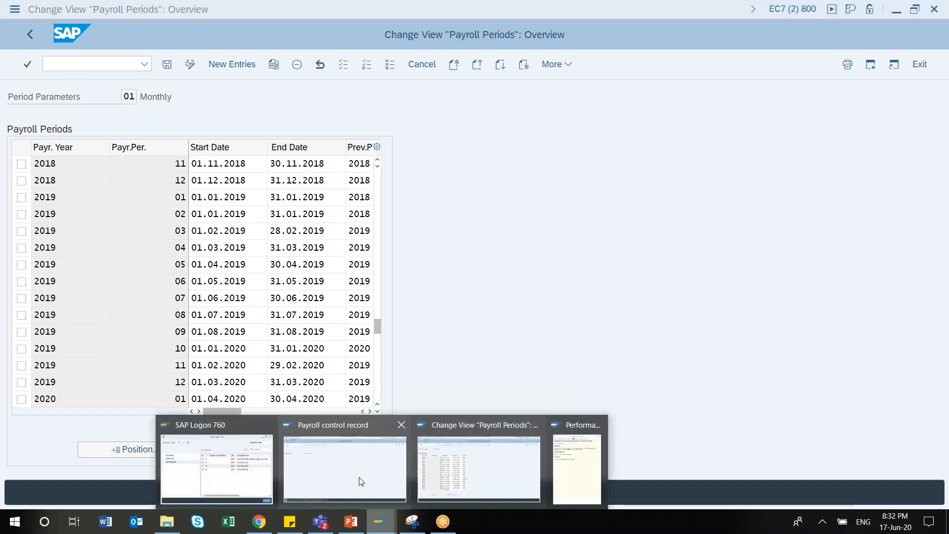
pyautogui.click(509, 464)
pyautogui.click(30, 34)
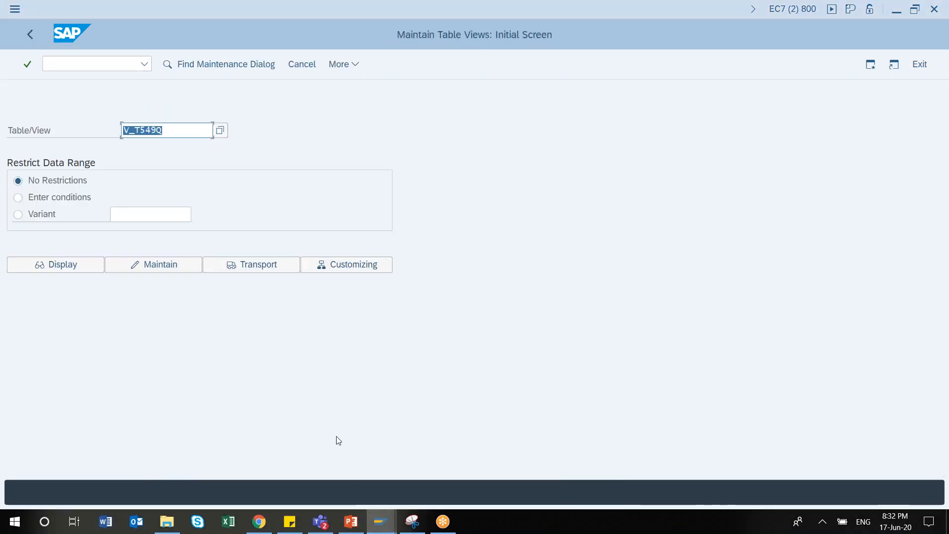
pyautogui.click(380, 522)
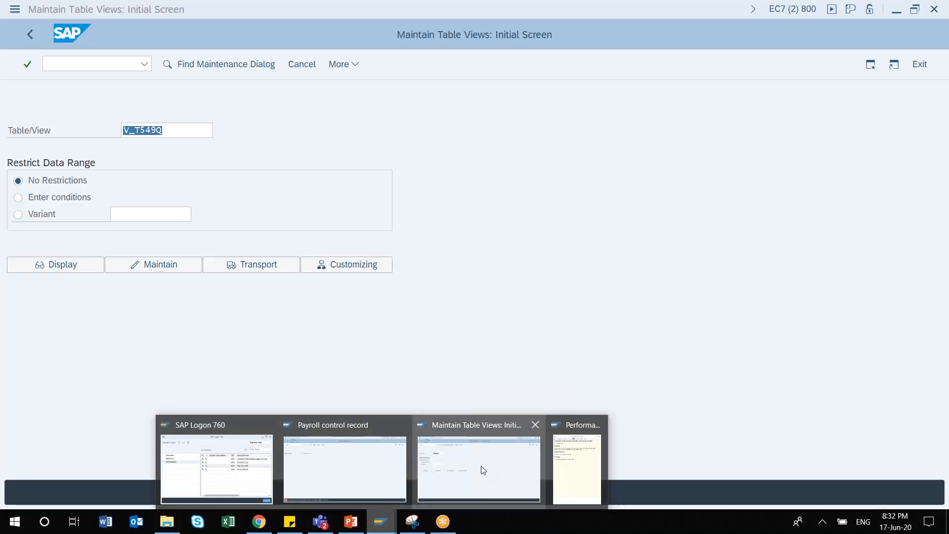
pyautogui.click(482, 467)
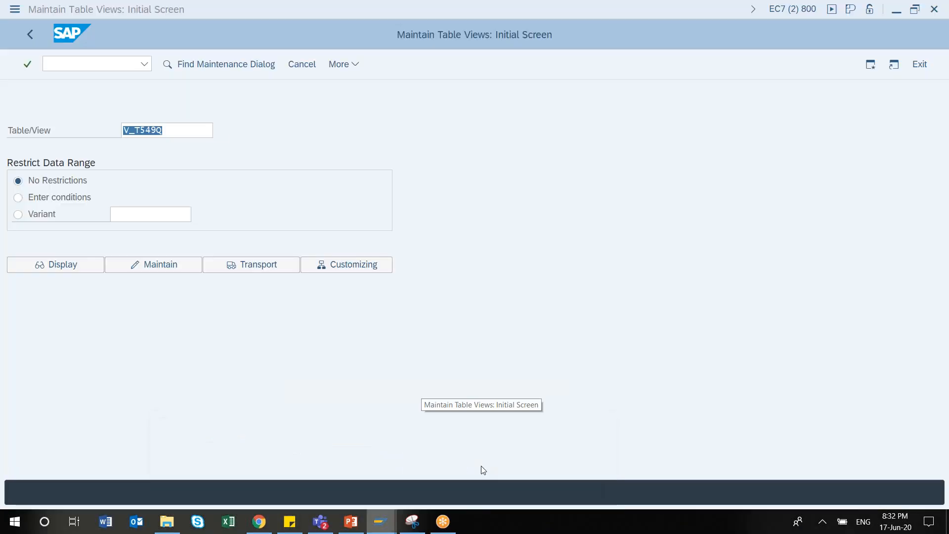
pyautogui.click(62, 64)
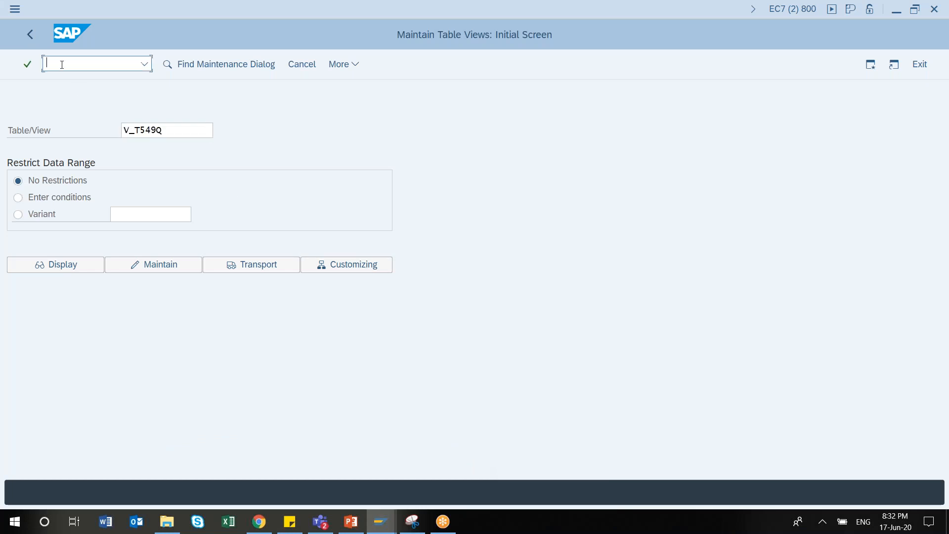
pyautogui.write('/nspro')
pyautogui.press('Return')
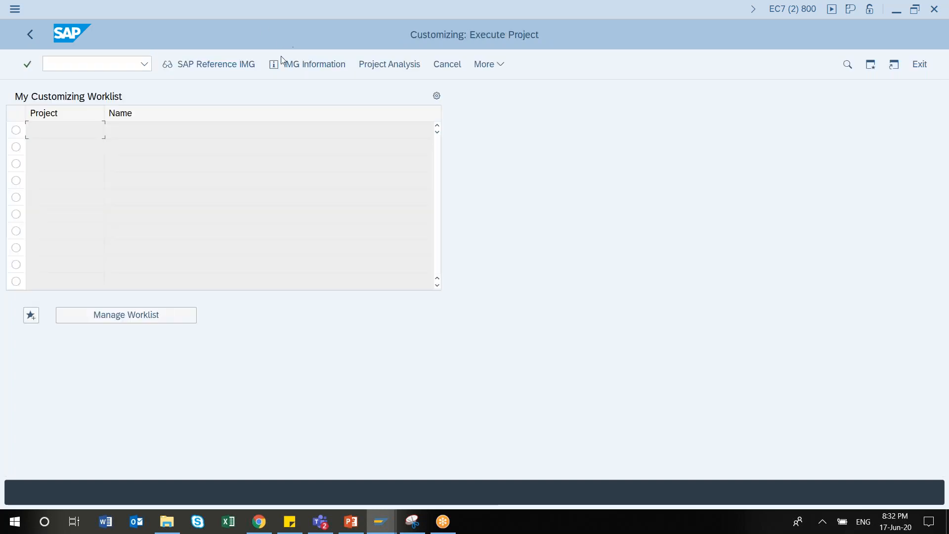
# Step: Display the SAP Reference IMG and expand Payroll, Payroll: Canada, Basic Settings and Payroll Organization
pyautogui.click(221, 63)
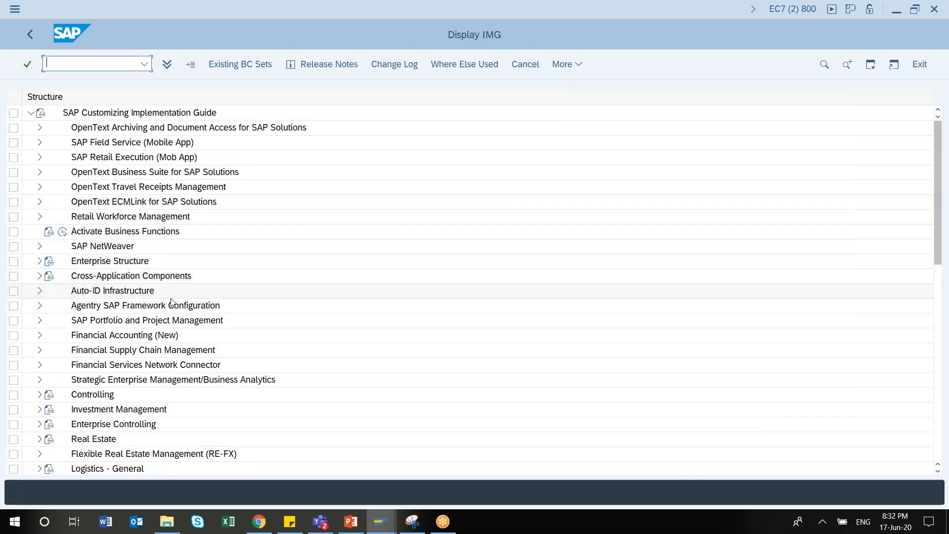
pyautogui.moveTo(944, 246); pyautogui.dragTo(945, 434)
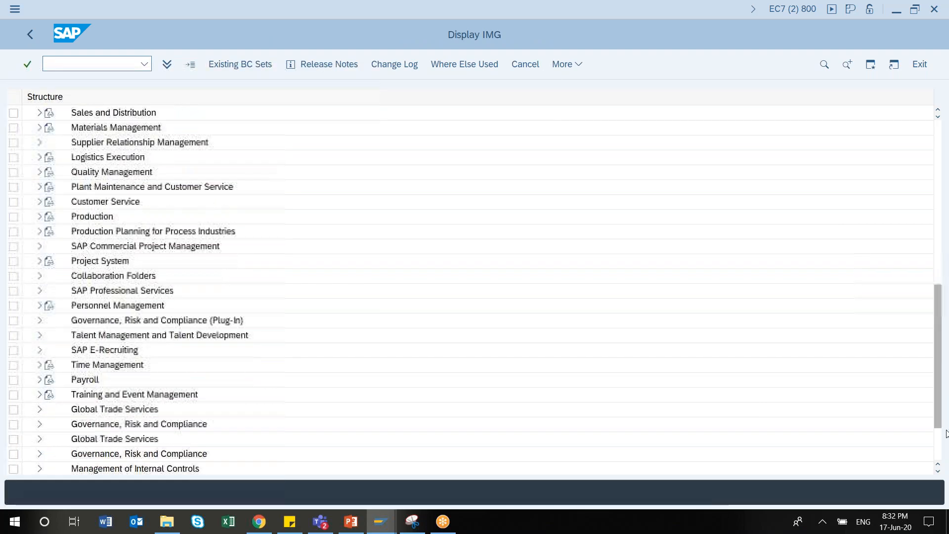
pyautogui.click(40, 380)
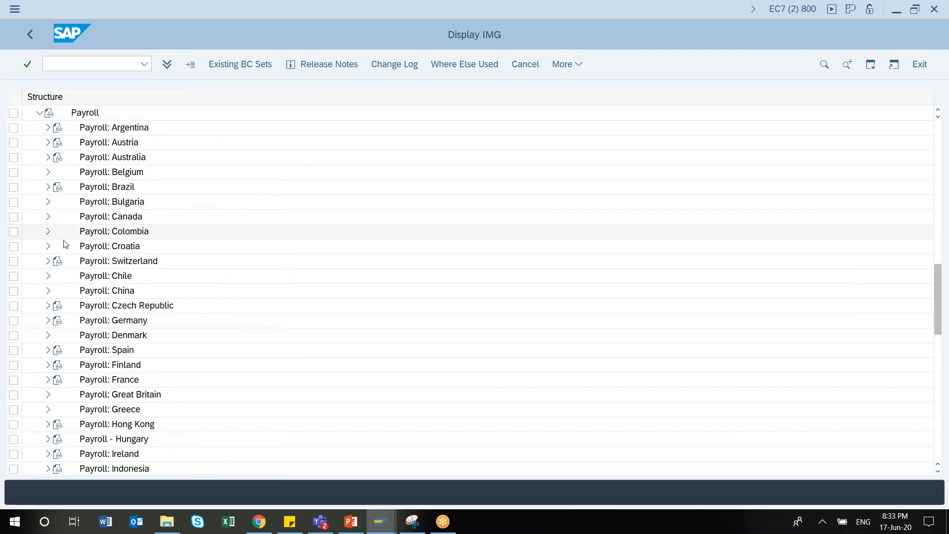
pyautogui.click(49, 220)
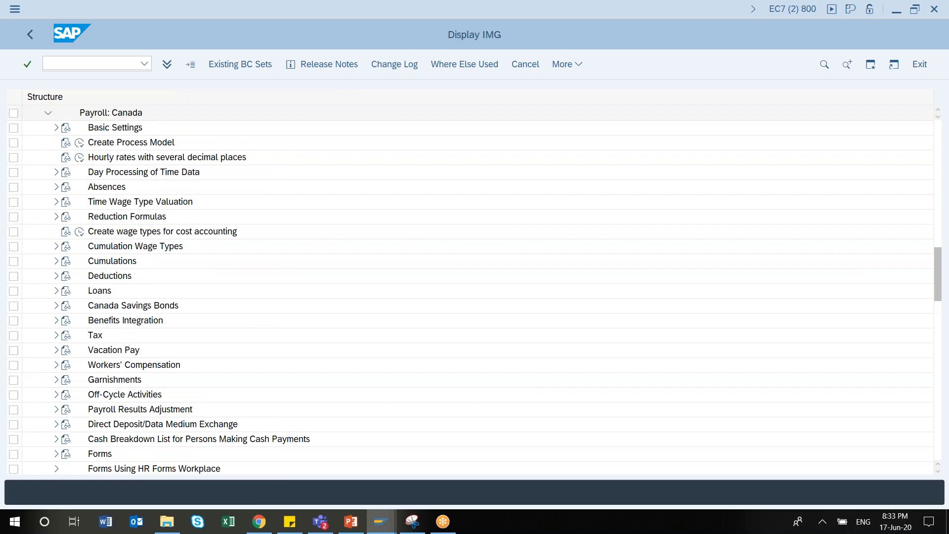
pyautogui.click(55, 130)
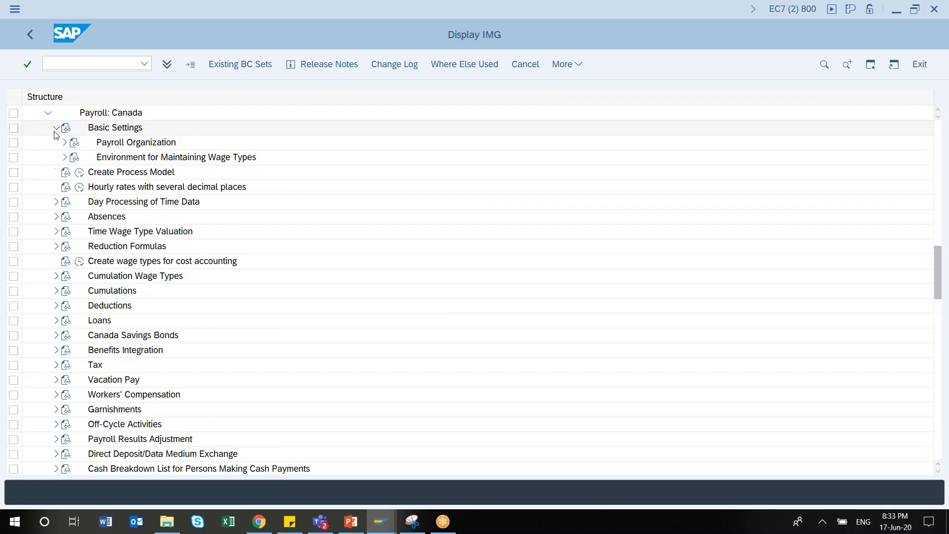
pyautogui.click(64, 142)
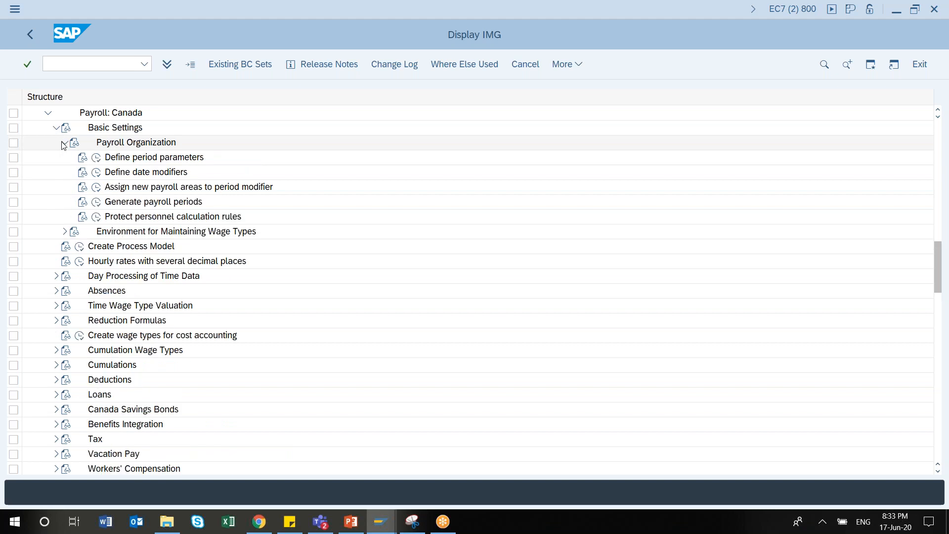
# Step: Run the Generate payroll periods activity for Canada
pyautogui.click(96, 202)
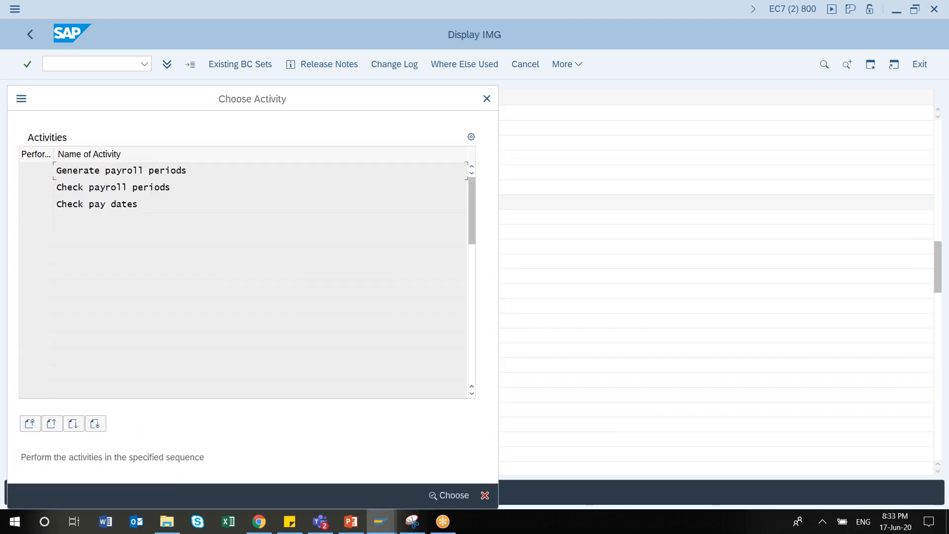
pyautogui.doubleClick(38, 175)
pyautogui.write('Canada')
pyautogui.press('Return')
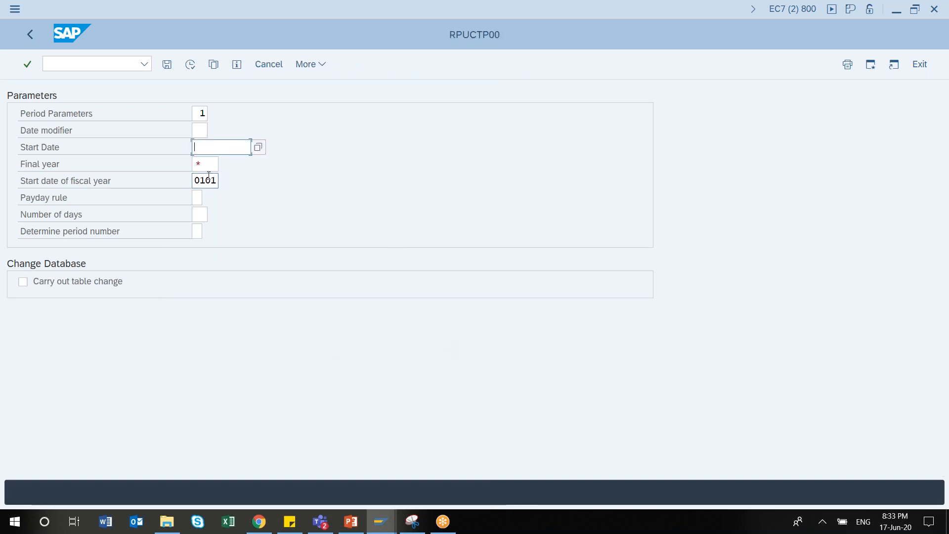
# Step: Set the date modifier to 01 (Standard modifier 01), the start date to 01.01.2015 and the final year to 2050
pyautogui.click(200, 130)
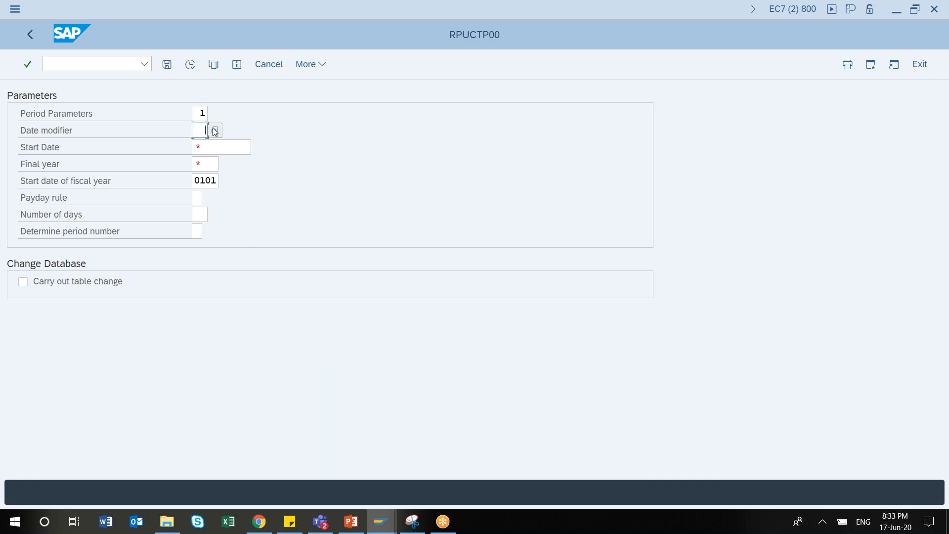
pyautogui.click(215, 131)
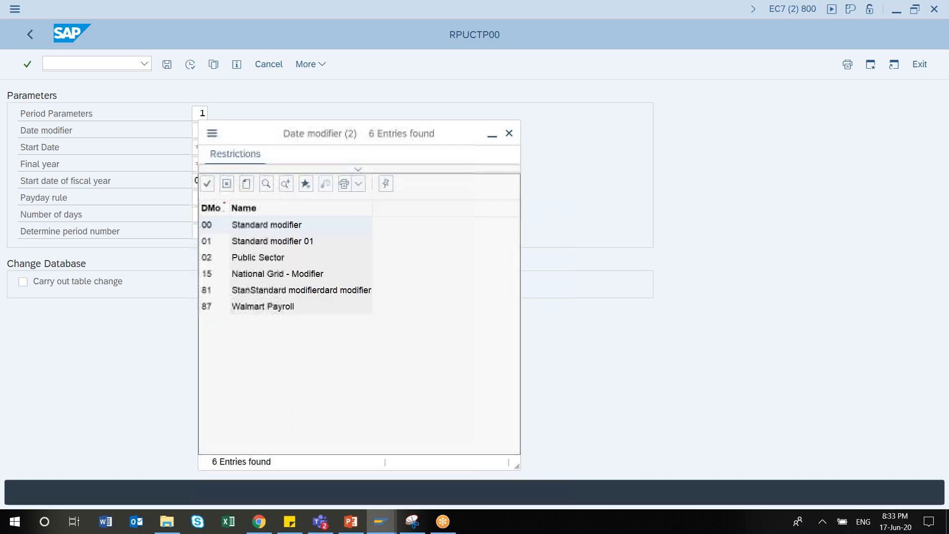
pyautogui.doubleClick(248, 245)
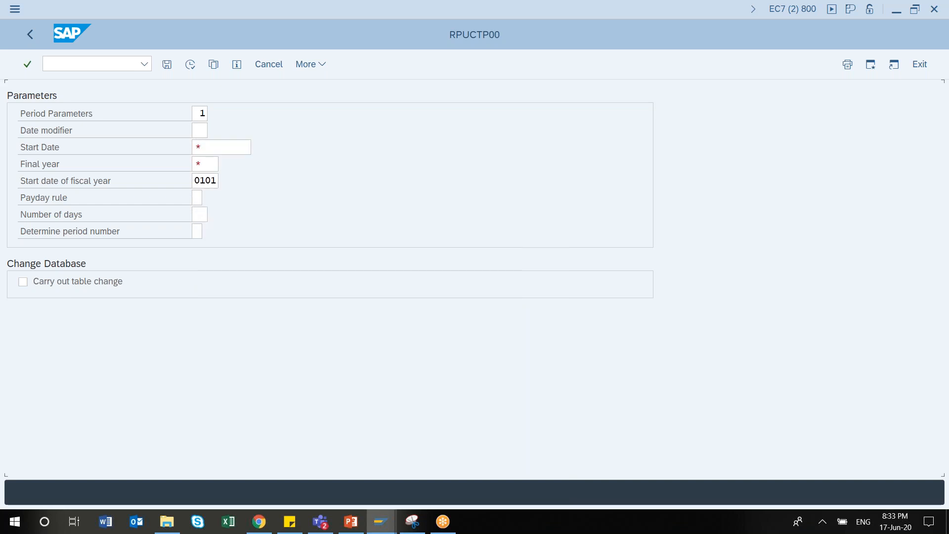
pyautogui.click(226, 144)
pyautogui.write('01')
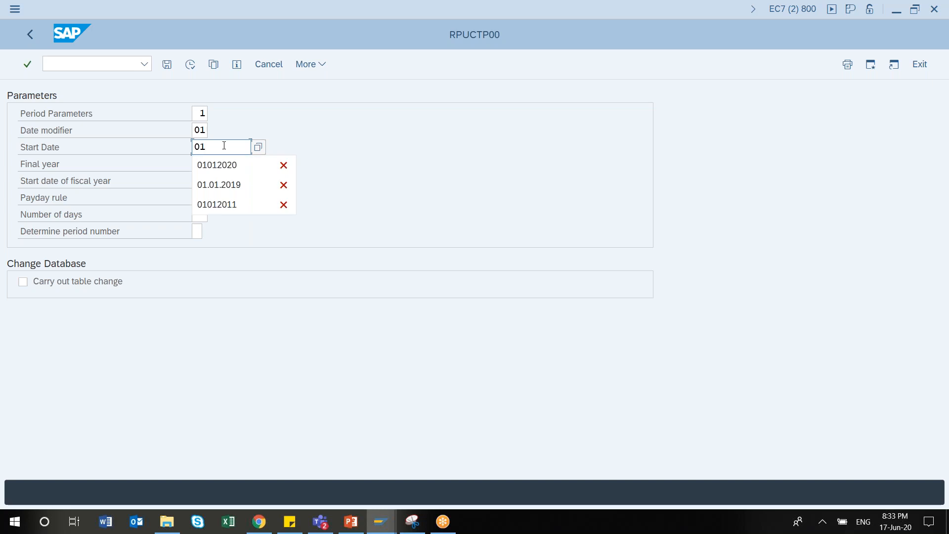
pyautogui.write('01')
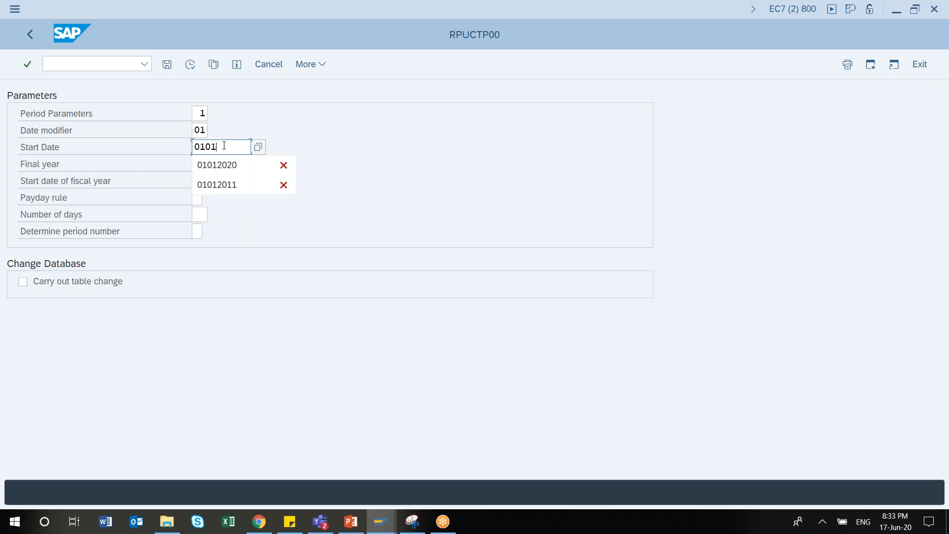
pyautogui.write('201')
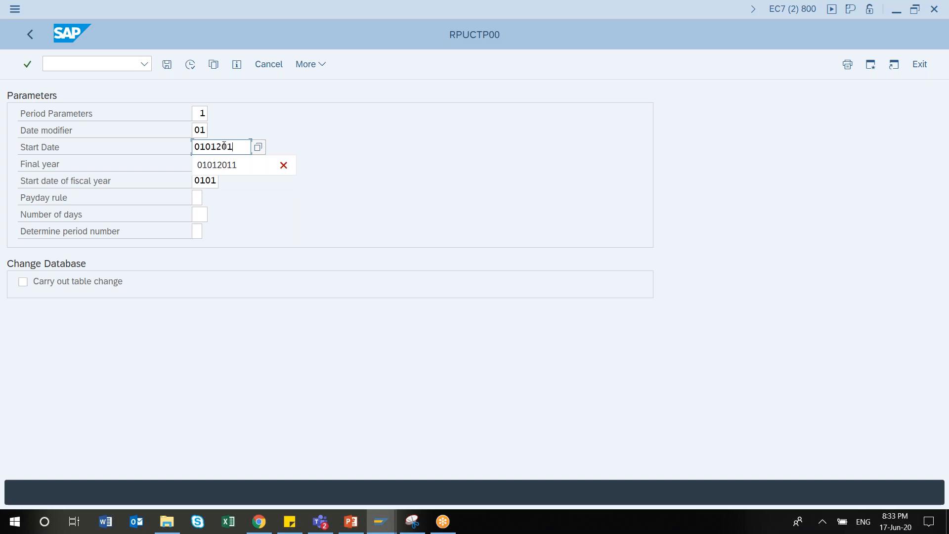
pyautogui.write('5')
pyautogui.click(212, 165)
pyautogui.write('2050')
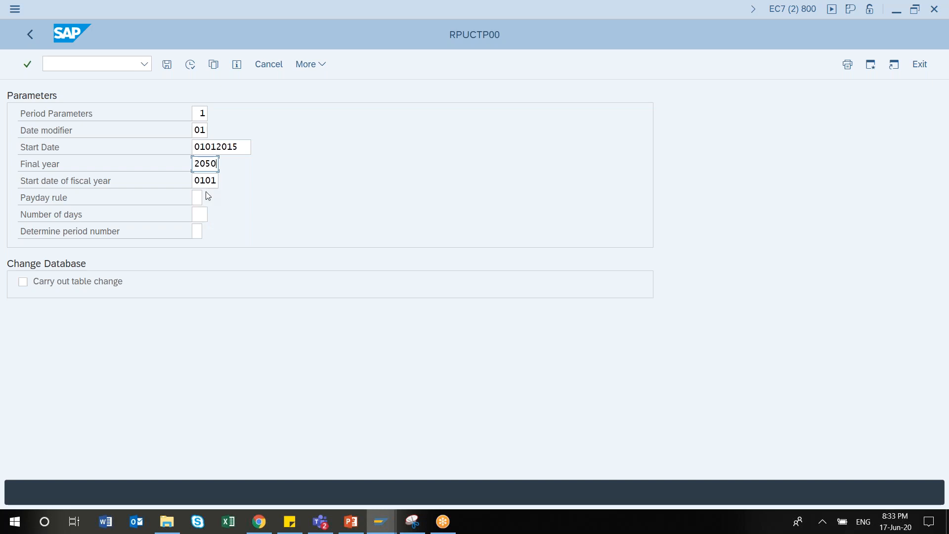
# Step: Set the start date of fiscal year to 0104 and try to run the payroll period generation
pyautogui.click(212, 180)
pyautogui.press('BackSpace')
pyautogui.write('4')
pyautogui.click(190, 66)
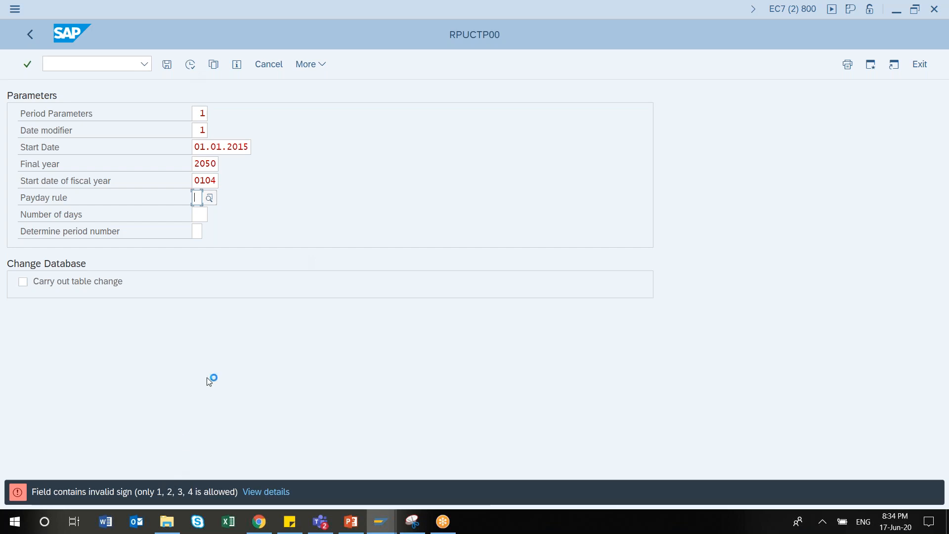
# Step: Set the payday rule to 4 (monthly only) and the number of days to 28
pyautogui.click(210, 198)
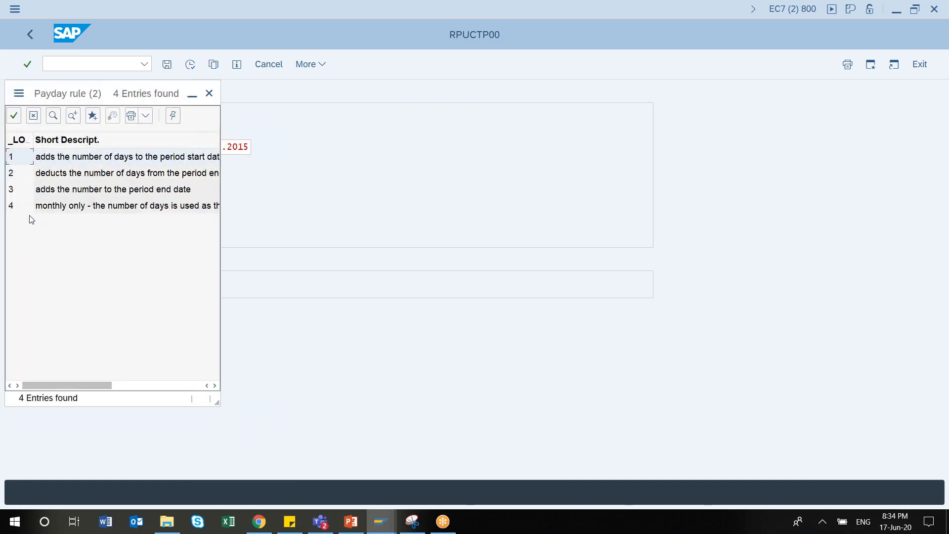
pyautogui.doubleClick(54, 206)
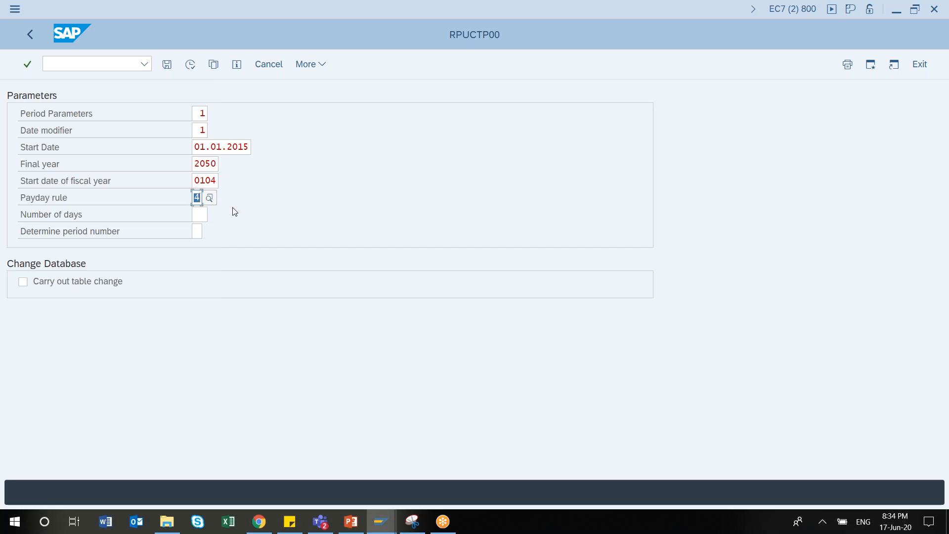
pyautogui.click(194, 69)
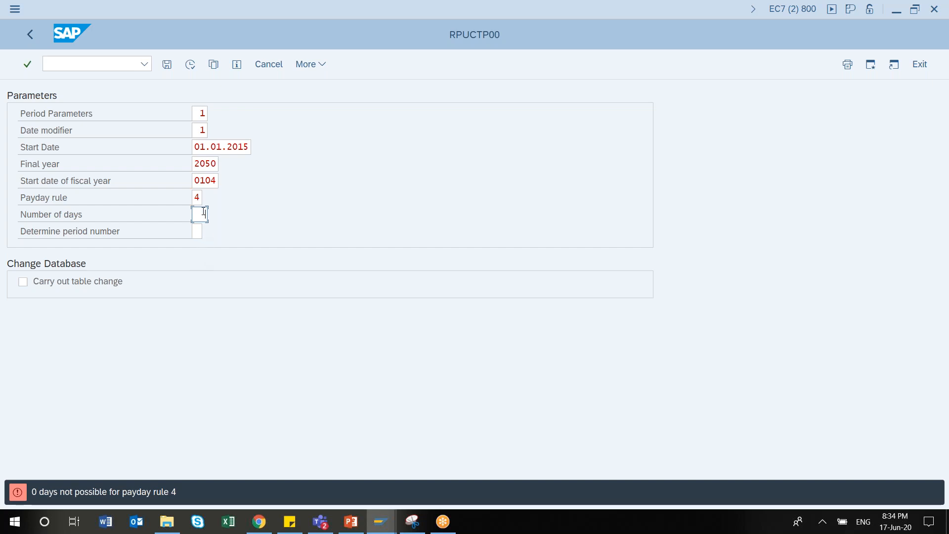
pyautogui.click(187, 64)
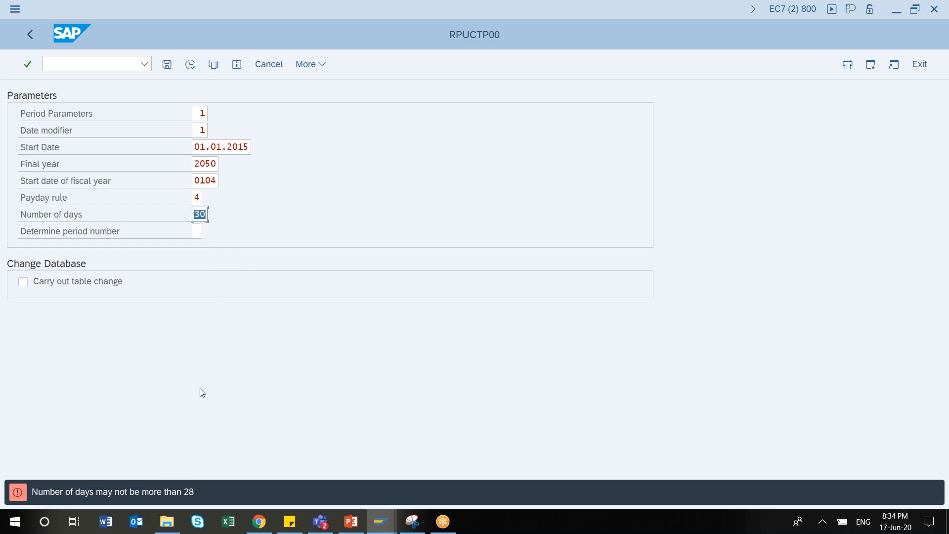
pyautogui.write('28')
pyautogui.click(200, 231)
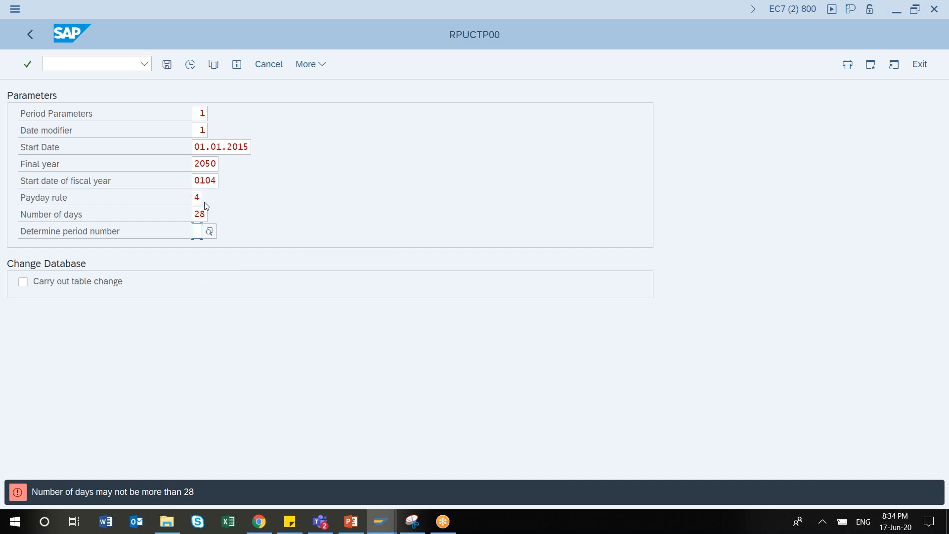
# Step: Set the period number determination to 1 (Start date for period) and run the payroll period generation as a test without the table change
pyautogui.click(210, 232)
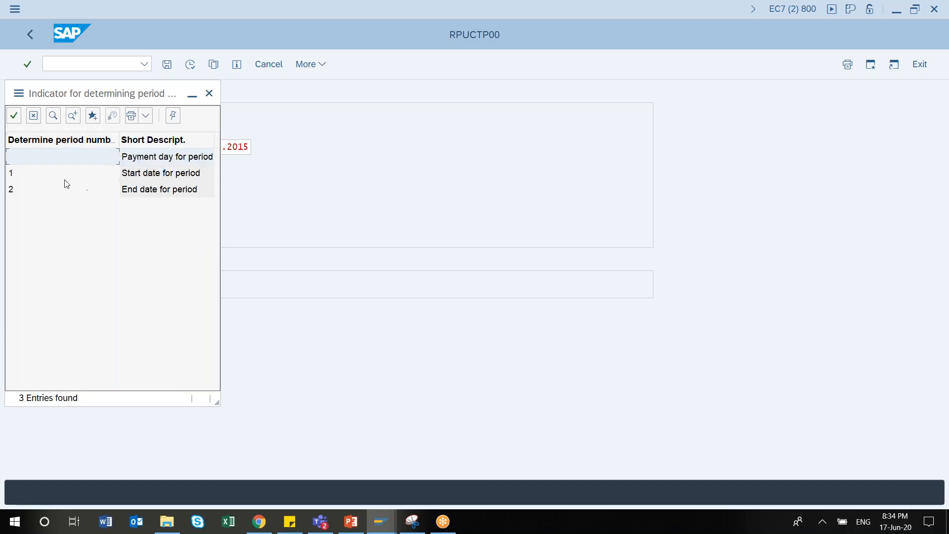
pyautogui.click(38, 177)
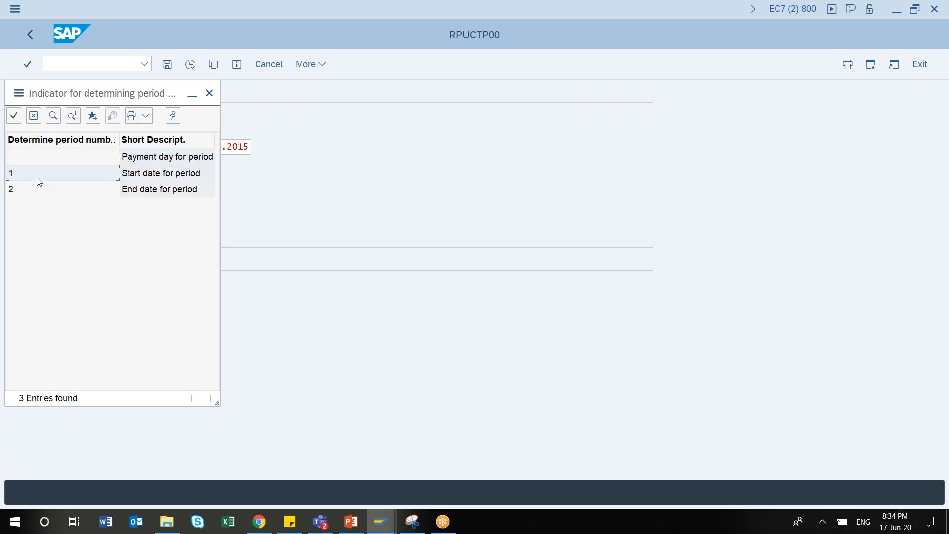
pyautogui.click(14, 116)
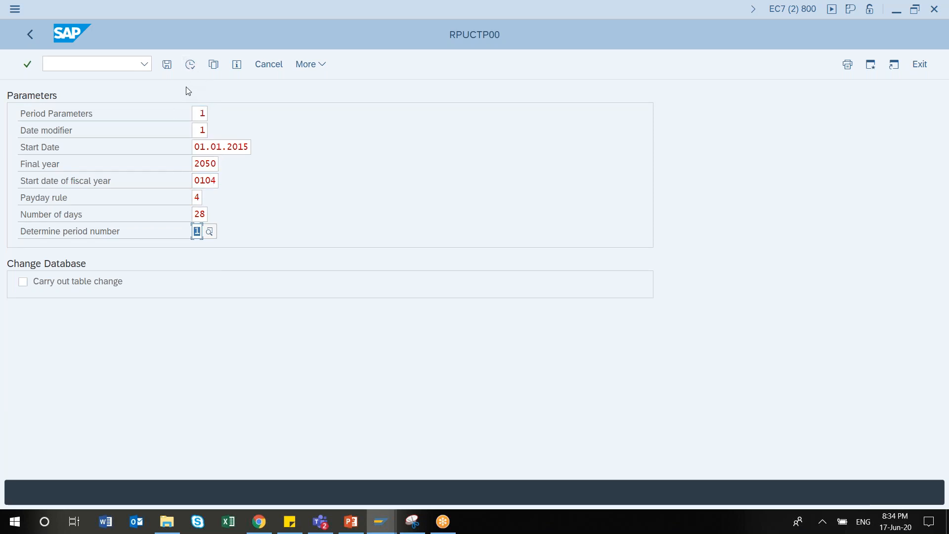
pyautogui.click(190, 67)
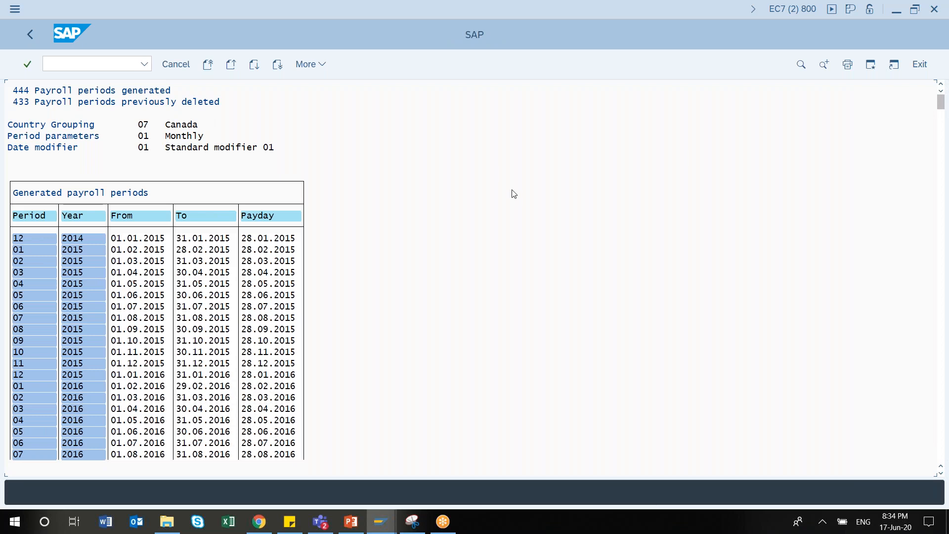
# Step: Examine the lists of generated and deleted payroll periods for Canada across the years up to 2050
pyautogui.moveTo(941, 103); pyautogui.dragTo(941, 408)
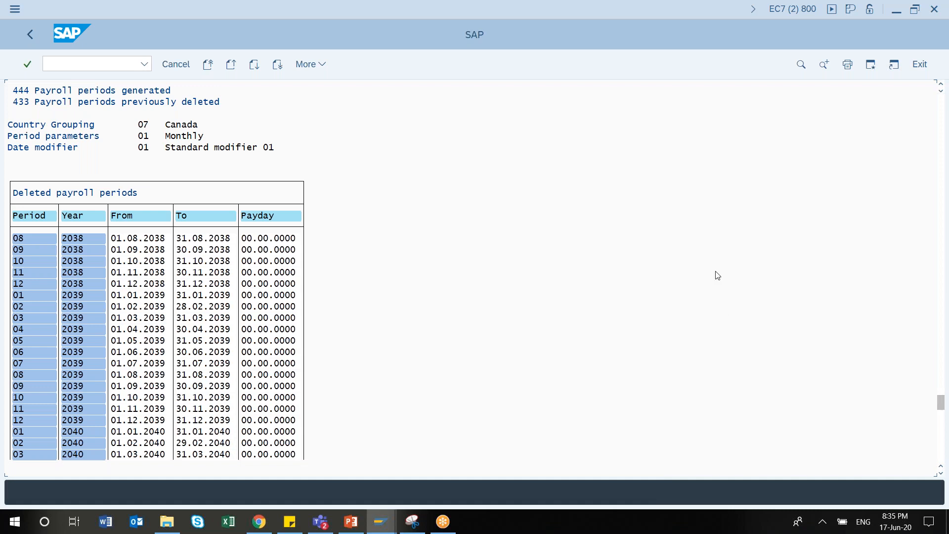
pyautogui.click(940, 333)
pyautogui.click(943, 333)
pyautogui.click(943, 333)
pyautogui.click(942, 334)
pyautogui.click(943, 333)
pyautogui.click(943, 334)
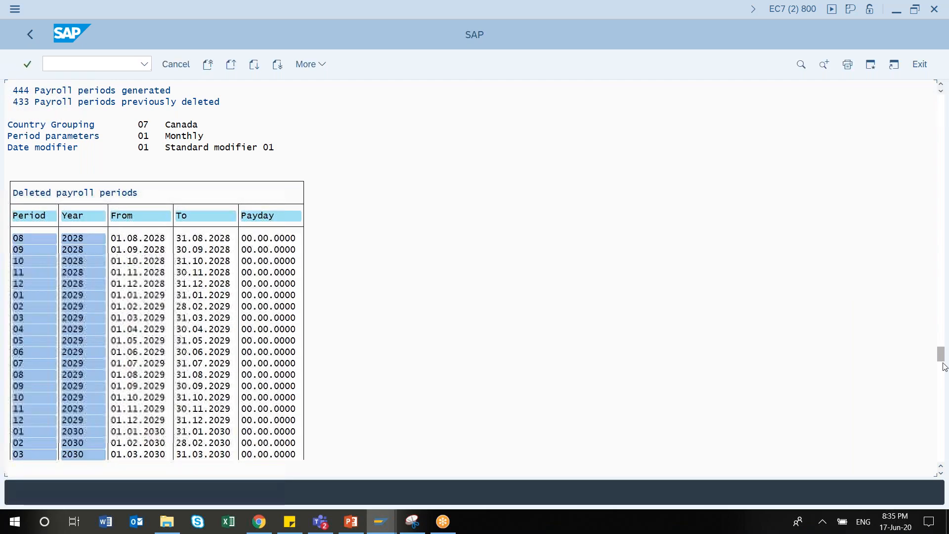
pyautogui.click(943, 333)
pyautogui.moveTo(943, 346); pyautogui.dragTo(945, 220)
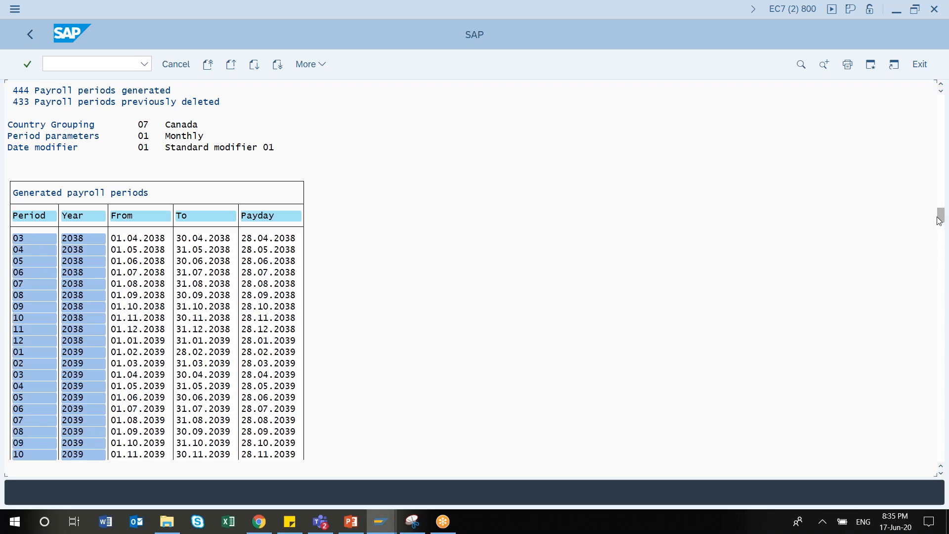
pyautogui.moveTo(939, 221); pyautogui.dragTo(941, 110)
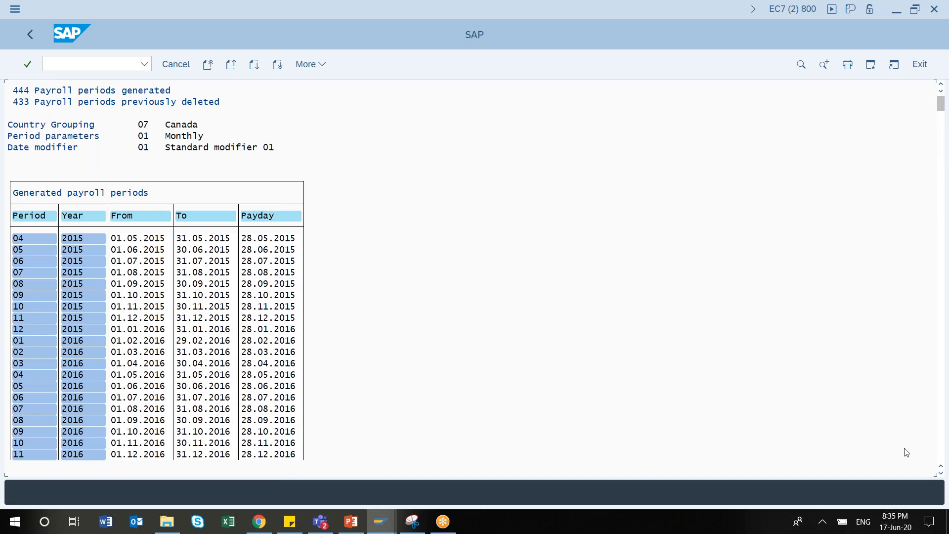
# Step: Examine the generated period numbers, date ranges and paydays row by row from 2015 into 2019, and return to the parameters
pyautogui.click(941, 475)
pyautogui.click(940, 475)
pyautogui.click(940, 475)
pyautogui.click(940, 475)
pyautogui.click(940, 475)
pyautogui.click(940, 476)
pyautogui.click(940, 476)
pyautogui.click(941, 476)
pyautogui.click(940, 475)
pyautogui.click(941, 475)
pyautogui.click(940, 475)
pyautogui.click(940, 475)
pyautogui.click(941, 476)
pyautogui.click(941, 476)
pyautogui.click(941, 475)
pyautogui.click(940, 476)
pyautogui.click(940, 476)
pyautogui.click(940, 476)
pyautogui.click(941, 475)
pyautogui.click(941, 475)
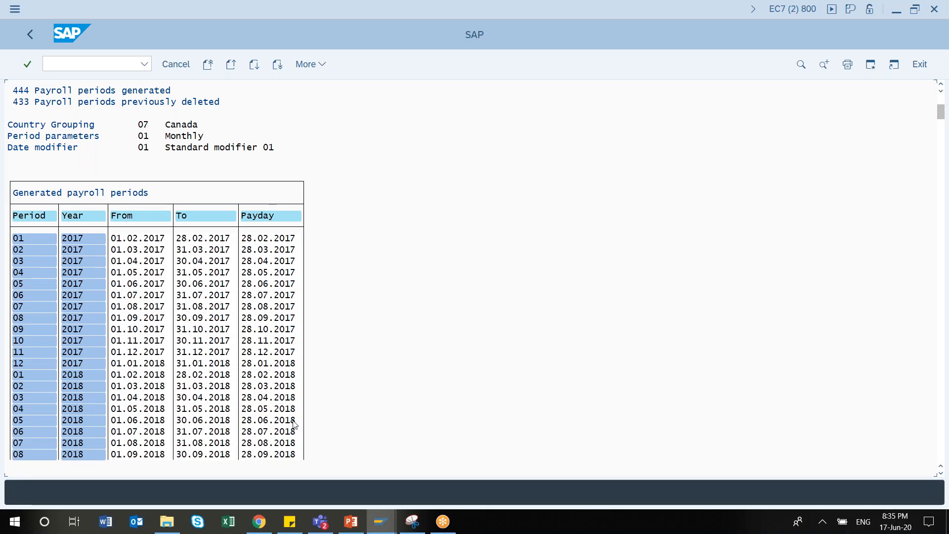
pyautogui.click(939, 474)
pyautogui.click(940, 475)
pyautogui.click(939, 475)
pyautogui.click(940, 475)
pyautogui.click(939, 474)
pyautogui.click(939, 475)
pyautogui.click(940, 474)
pyautogui.click(939, 475)
pyautogui.click(939, 474)
pyautogui.click(940, 474)
pyautogui.click(939, 475)
pyautogui.click(940, 474)
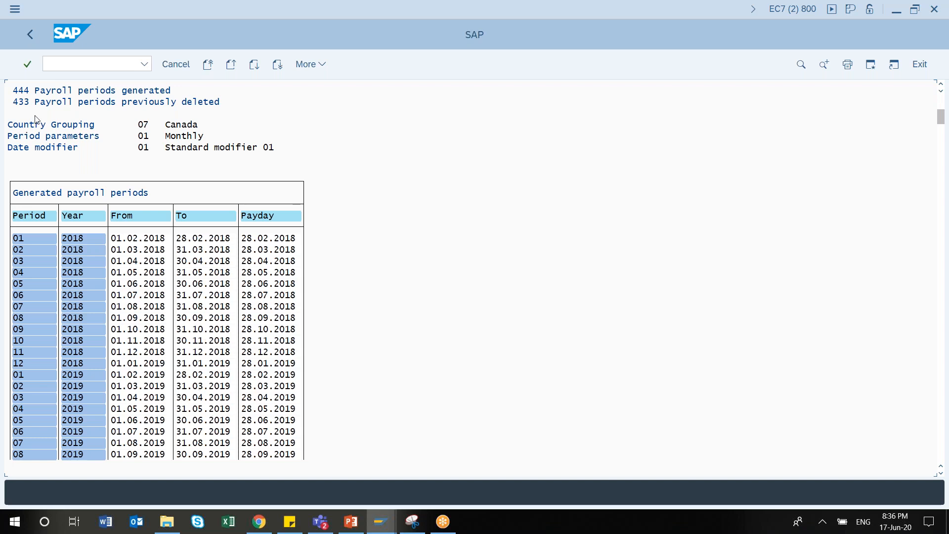
pyautogui.click(35, 34)
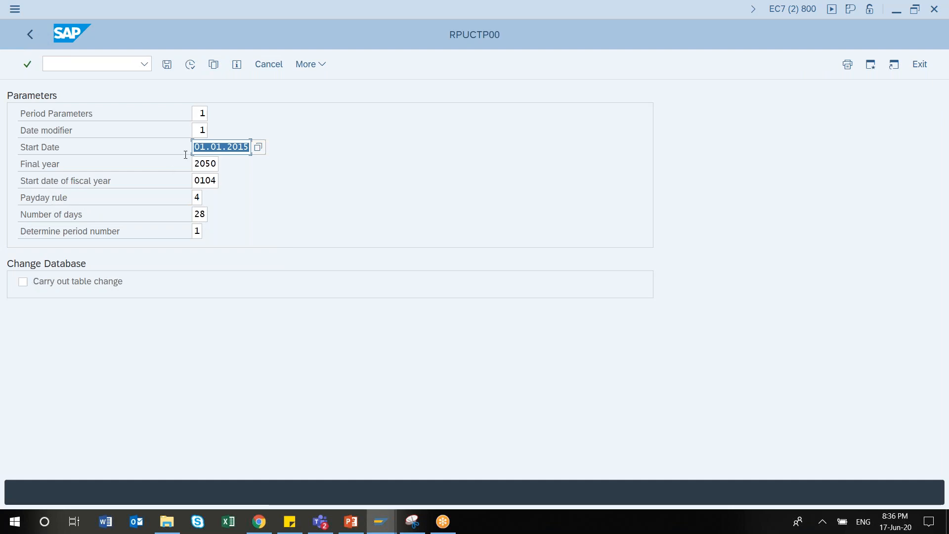
# Step: Set the start date of fiscal year to 0101 and test the payroll period generation without the table change
pyautogui.click(213, 179)
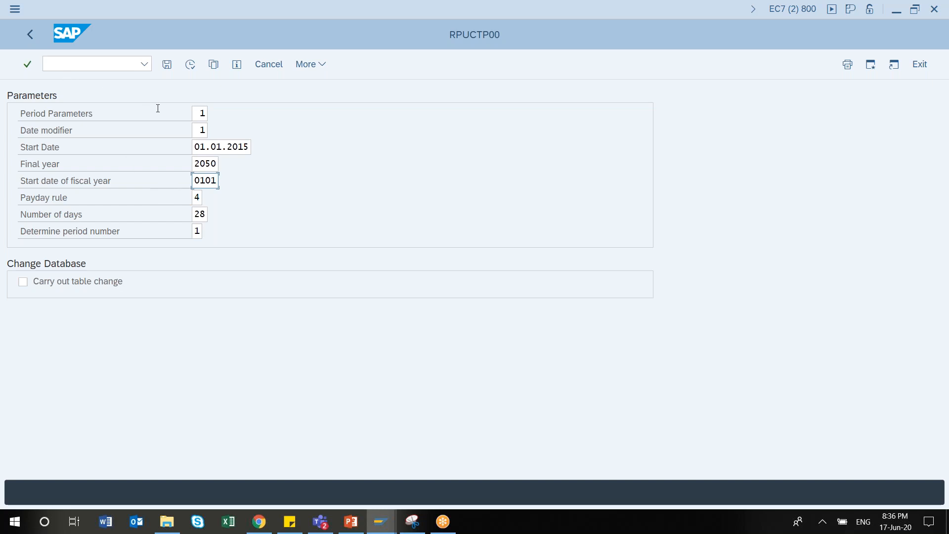
pyautogui.click(191, 64)
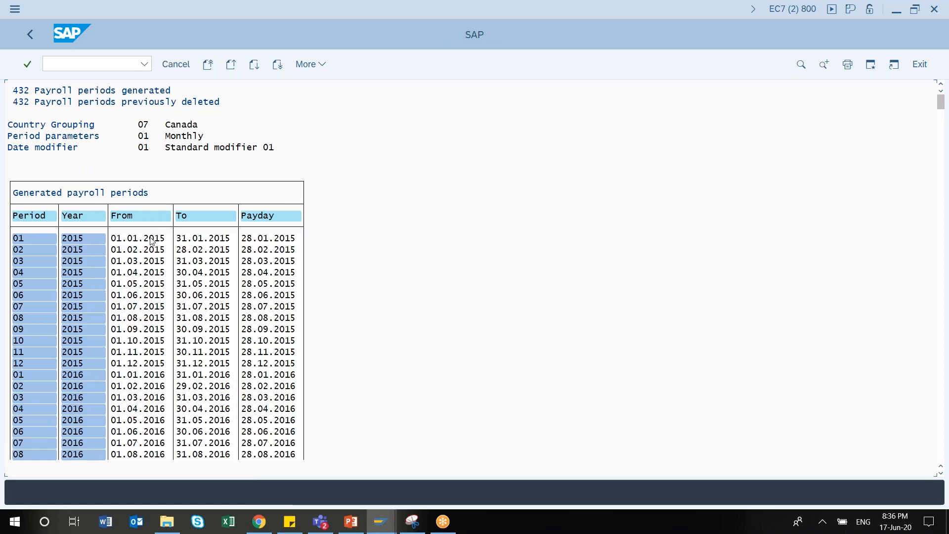
pyautogui.click(32, 36)
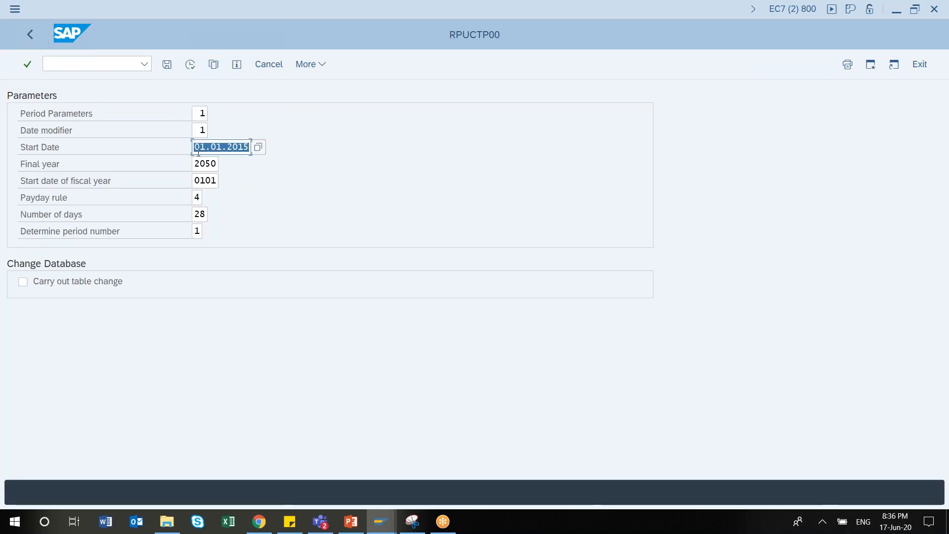
# Step: Set the start date to 01.04.2015 and the start date of fiscal year to 0104, and test the payroll period generation
pyautogui.click(224, 148)
pyautogui.press('BackSpace')
pyautogui.write('4')
pyautogui.click(214, 180)
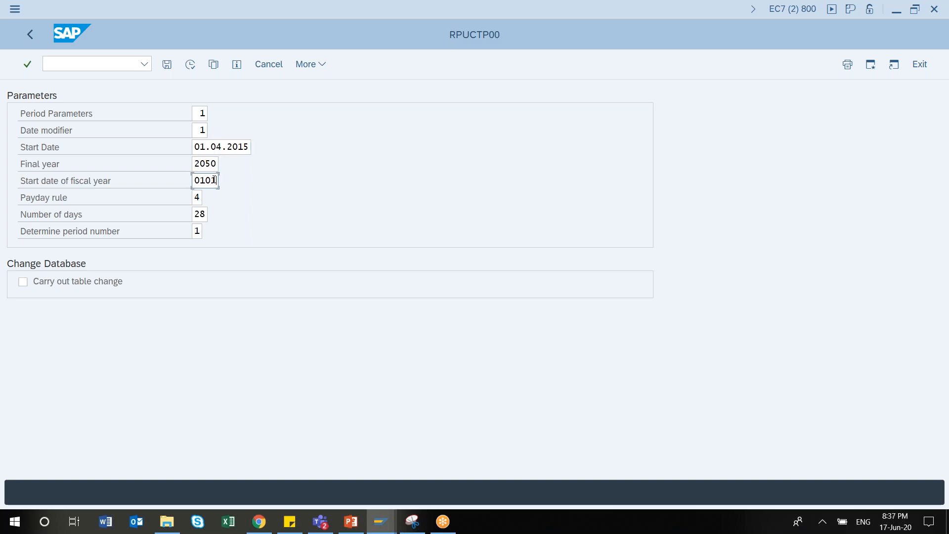
pyautogui.press('BackSpace')
pyautogui.write('4')
pyautogui.click(191, 65)
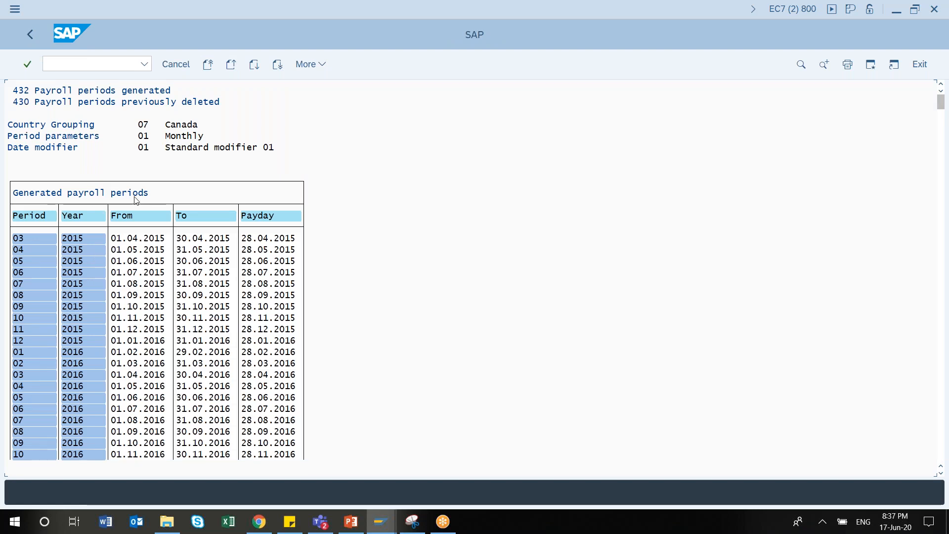
pyautogui.click(18, 94)
pyautogui.click(33, 36)
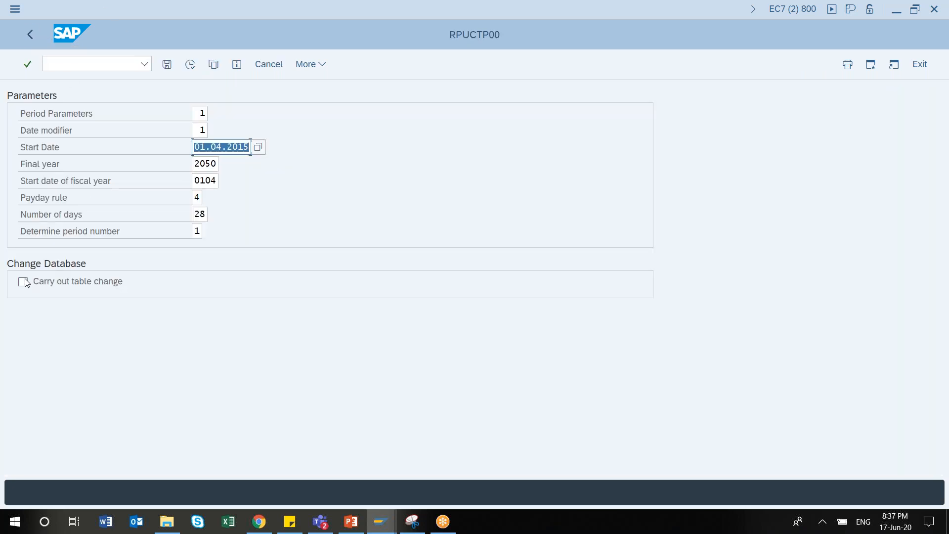
# Step: Enable Carry out table change, run the payroll period generation, and return to the parameters
pyautogui.click(23, 282)
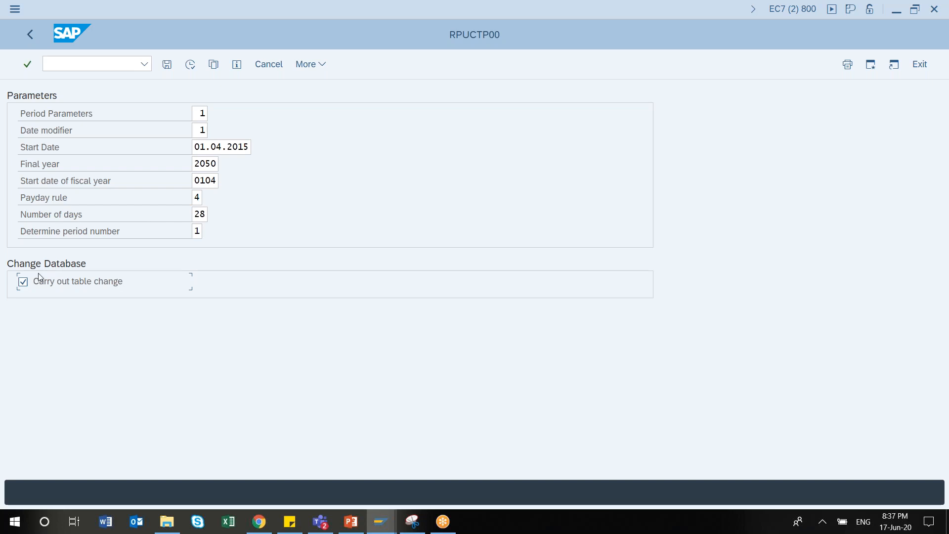
pyautogui.click(189, 65)
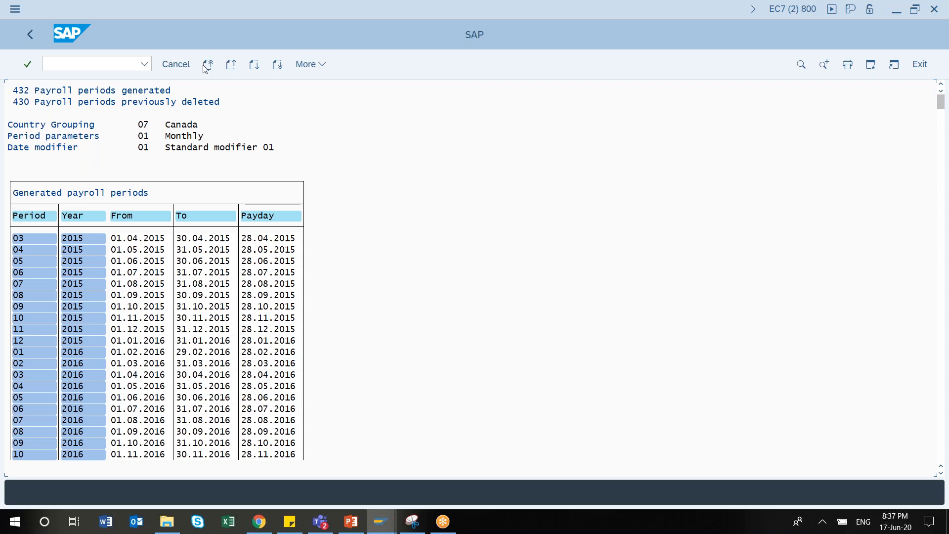
pyautogui.click(36, 39)
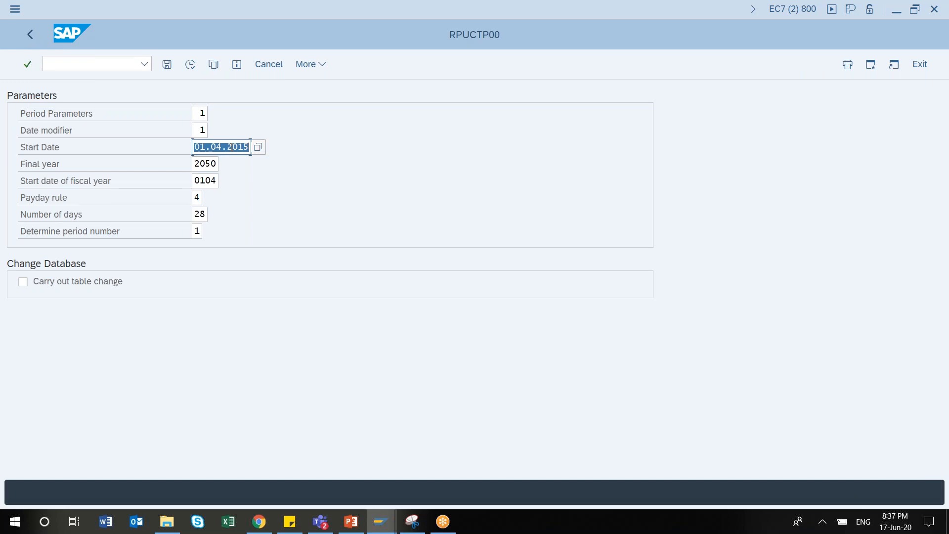
# Step: Set the start date to 01.01.2015 and run the payroll period generation without the table change
pyautogui.click(219, 147)
pyautogui.press('BackSpace')
pyautogui.write('1')
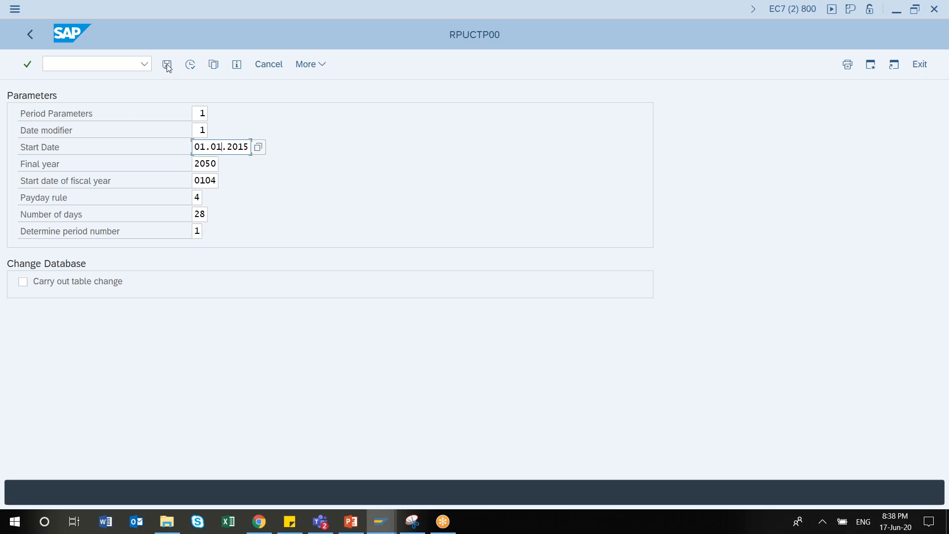
pyautogui.click(188, 65)
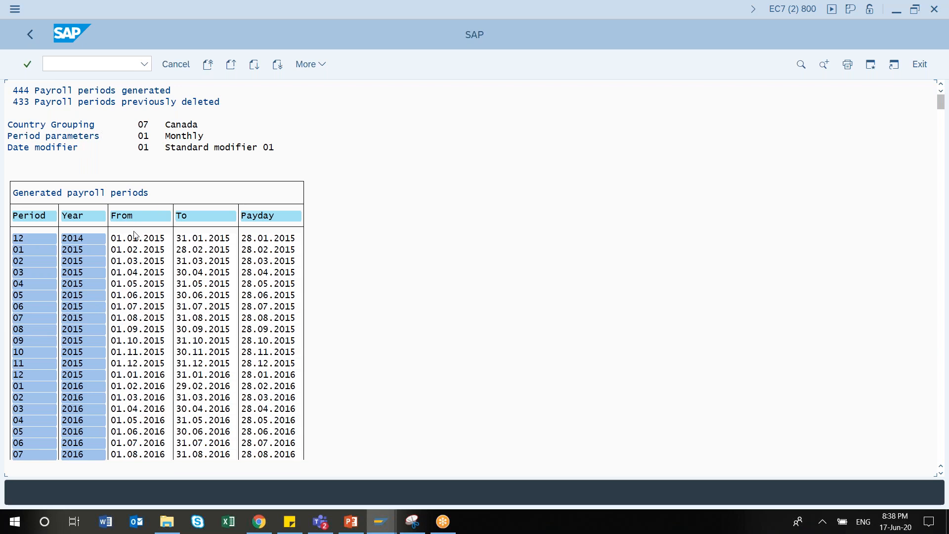
pyautogui.click(34, 38)
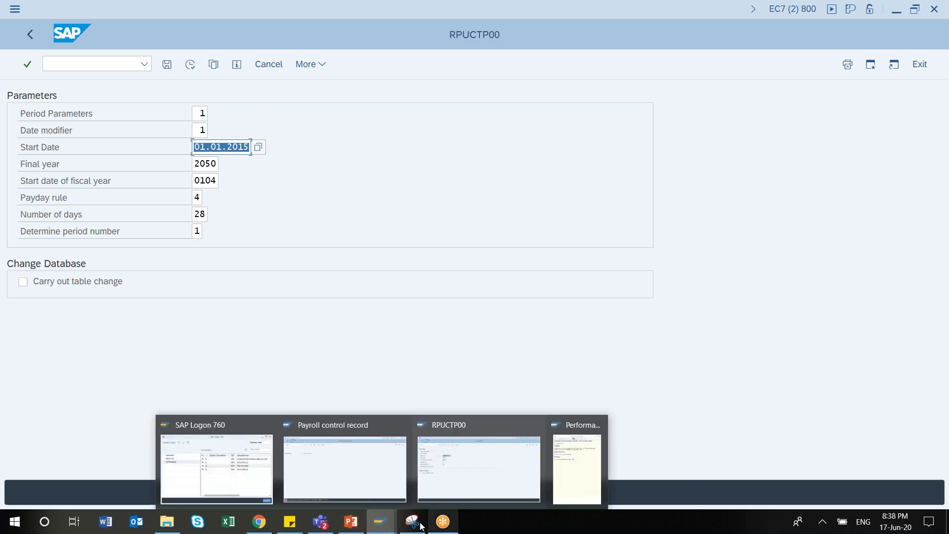
# Step: Check the Payroll control record session for area X1, and switch to the PowerPoint deck to show slide 154 on period parameters
pyautogui.moveTo(381, 521)
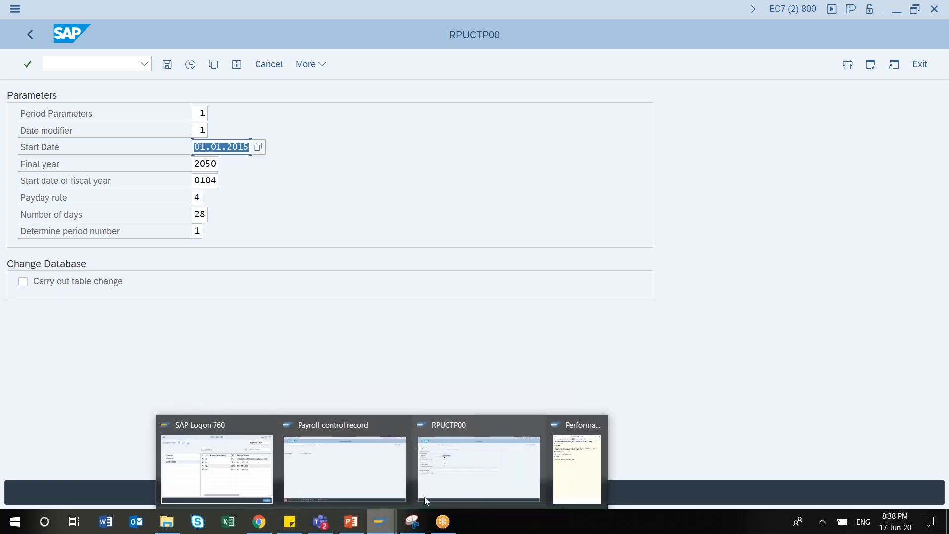
pyautogui.click(359, 463)
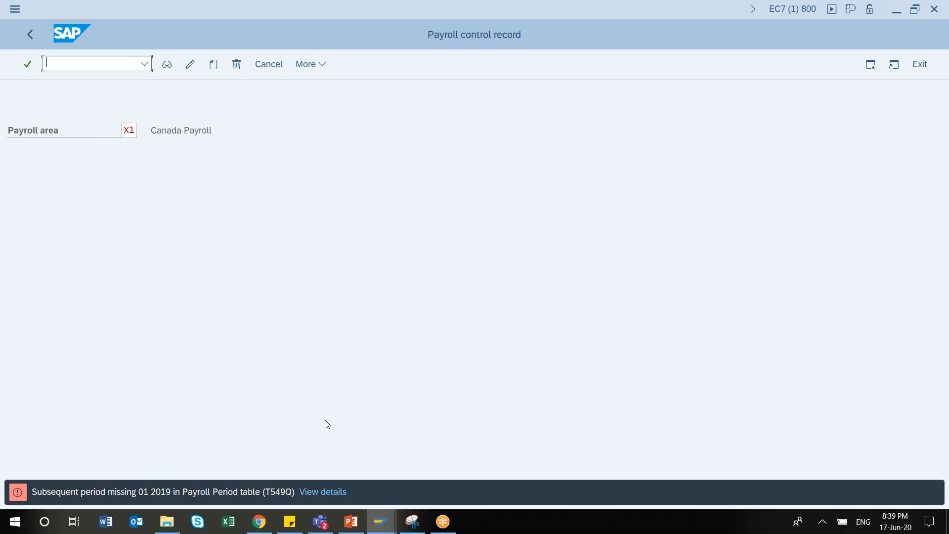
pyautogui.moveTo(374, 529)
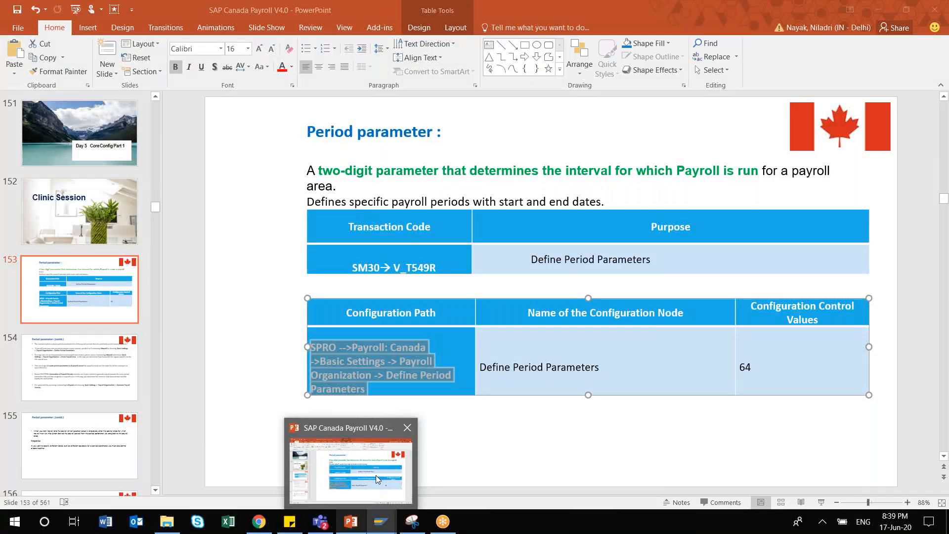
pyautogui.click(376, 476)
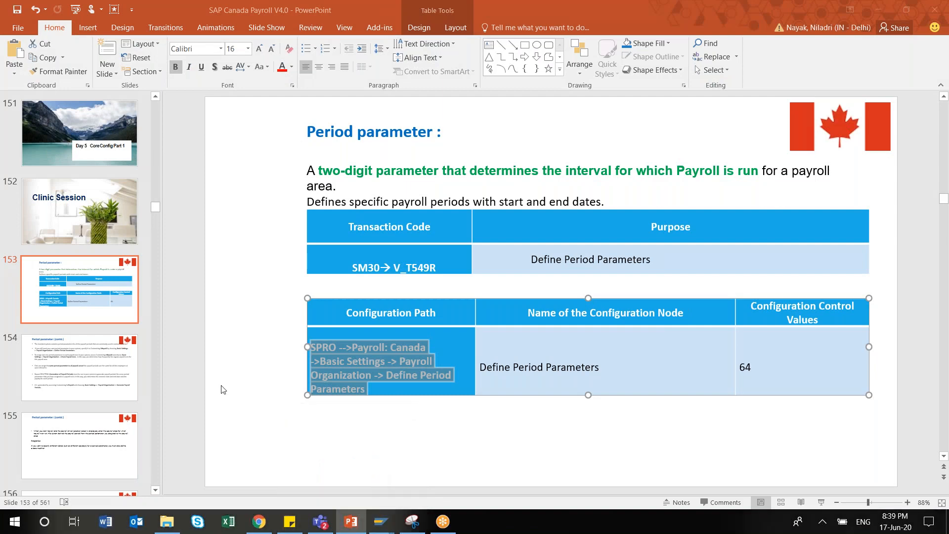
pyautogui.click(99, 365)
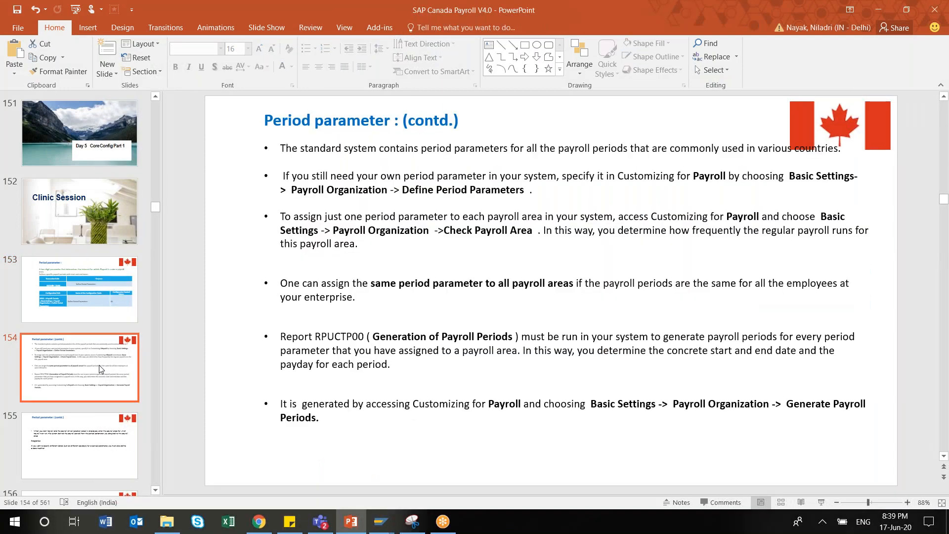
pyautogui.press('Down')
pyautogui.press('Up')
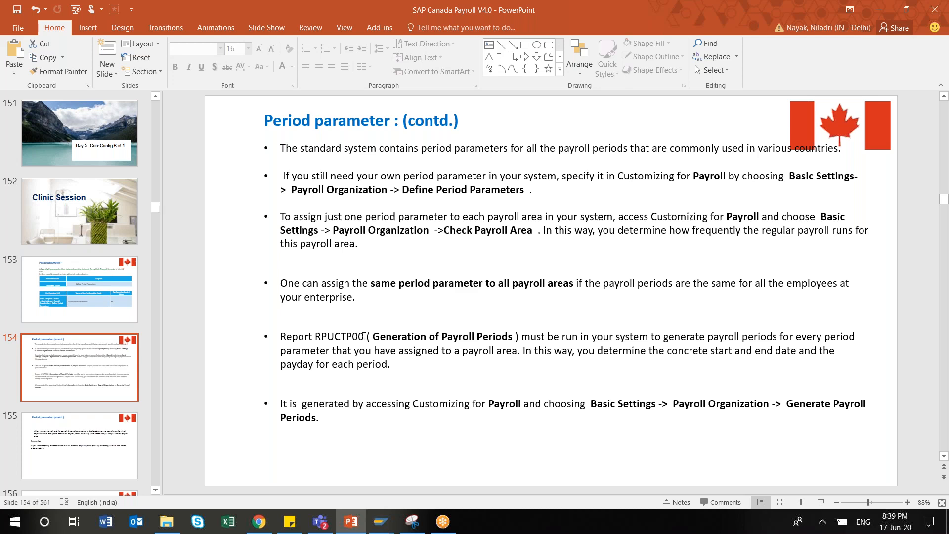
# Step: Select the report name RPUCTP00 on slide 154 and bring the Check Payroll Area screenshot onto the slide
pyautogui.moveTo(364, 336); pyautogui.dragTo(318, 337)
pyautogui.hotkey('ctrl', 'v')
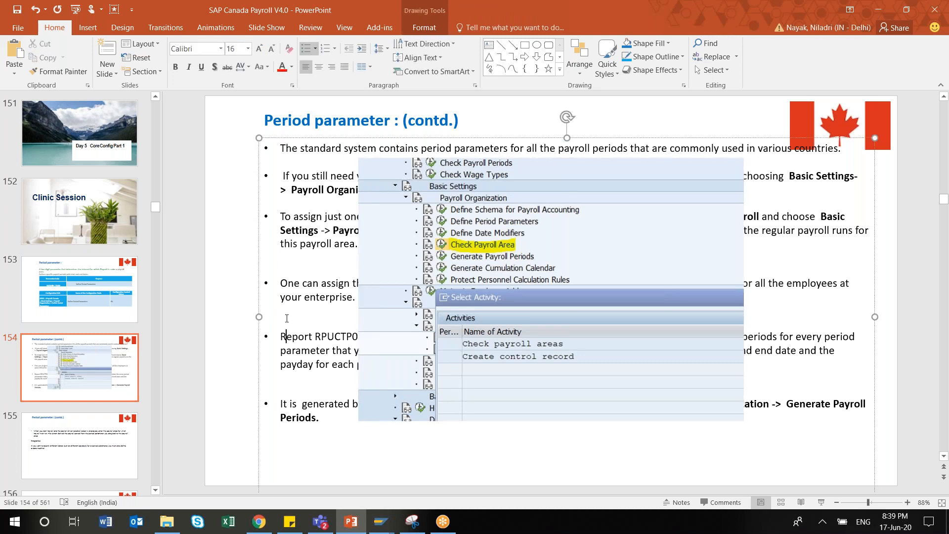
# Step: Undo adding the screenshot to slide 154 and switch to the RPUCTP00 session in SAP
pyautogui.hotkey('ctrl', 'z')
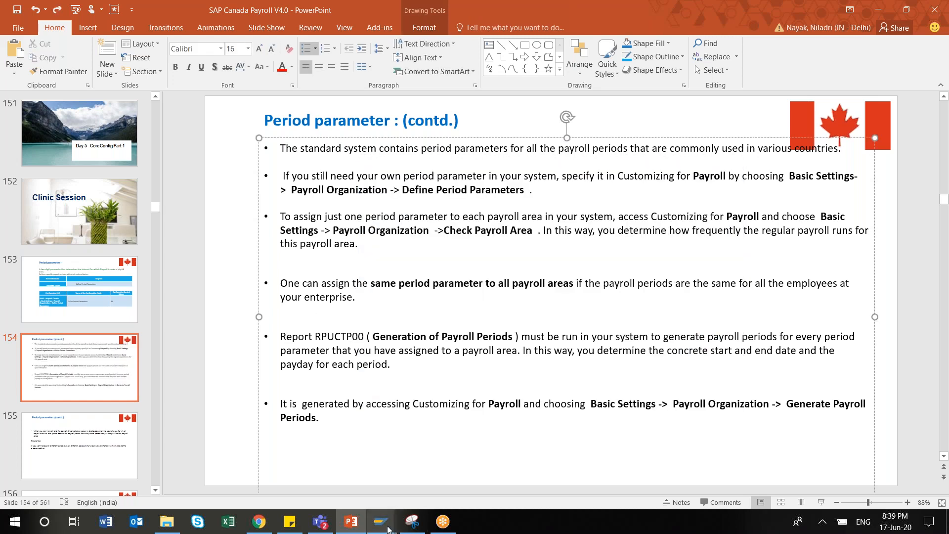
pyautogui.moveTo(382, 522)
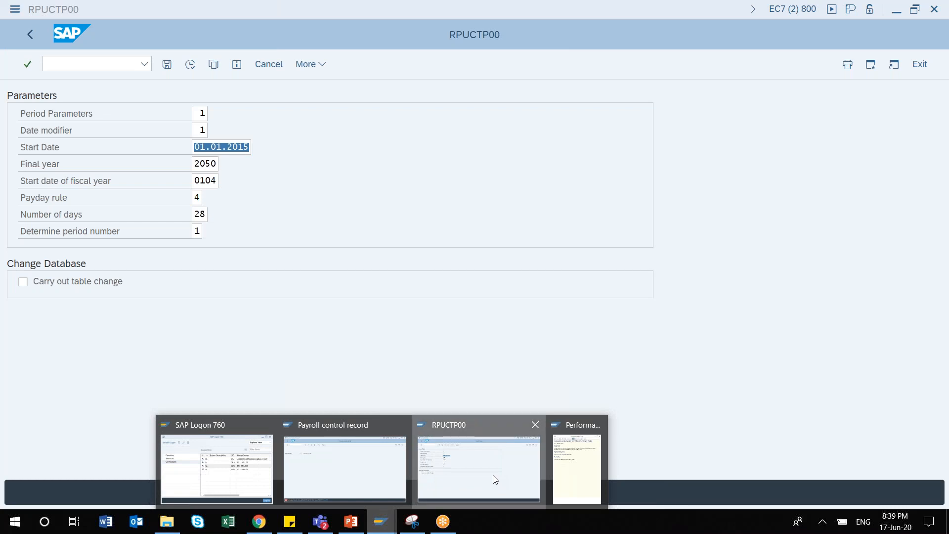
pyautogui.click(493, 476)
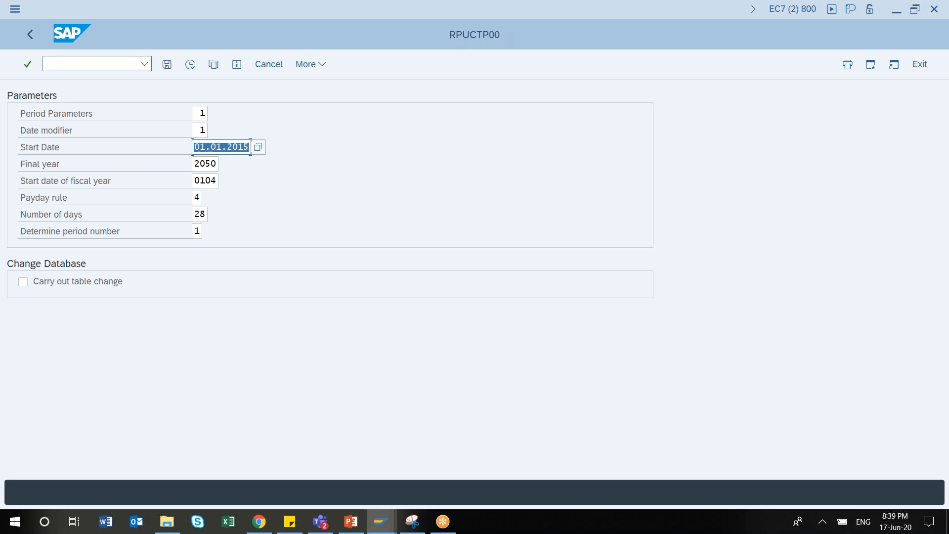
# Step: Leave the report and go to the ABAP Editor with transaction SE38
pyautogui.click(66, 60)
pyautogui.write('/n')
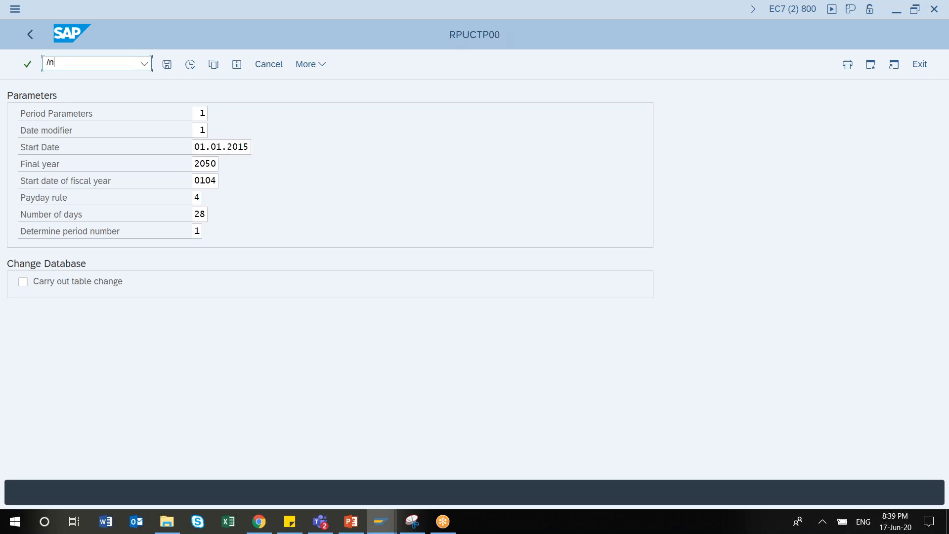
pyautogui.write('se38')
pyautogui.press('Return')
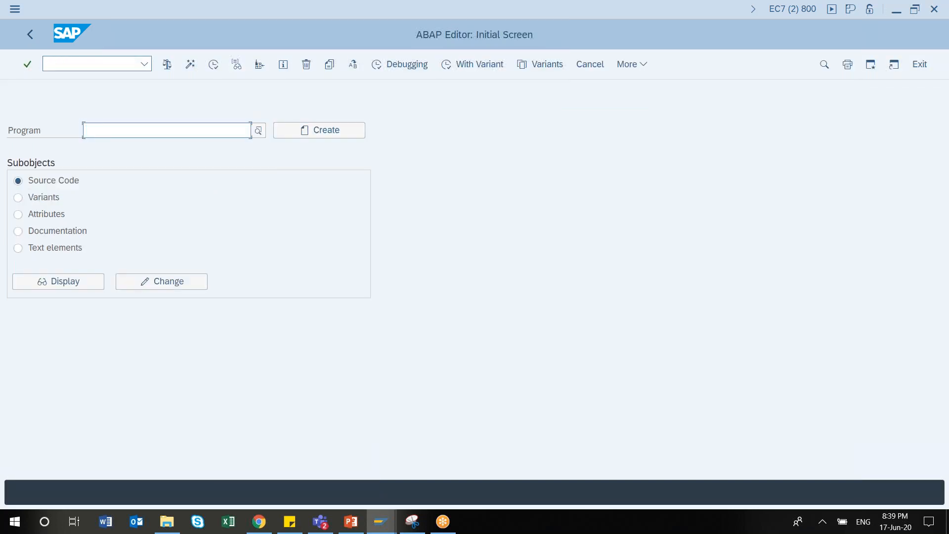
# Step: Enter RPUCTP00 as the program, keep Source Code as the subobject, and execute the report
pyautogui.write('RPUCT')
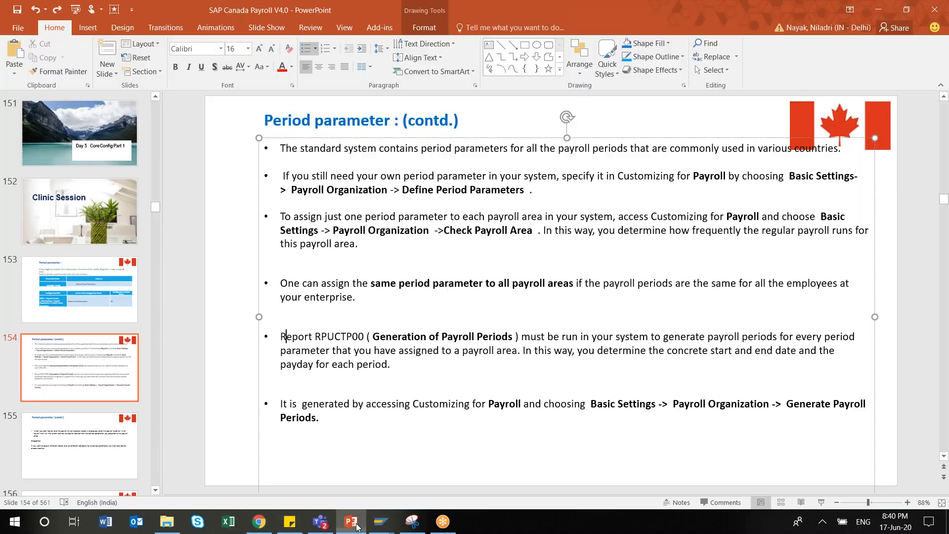
pyautogui.click(356, 526)
pyautogui.hotkey('alt', 'Tab')
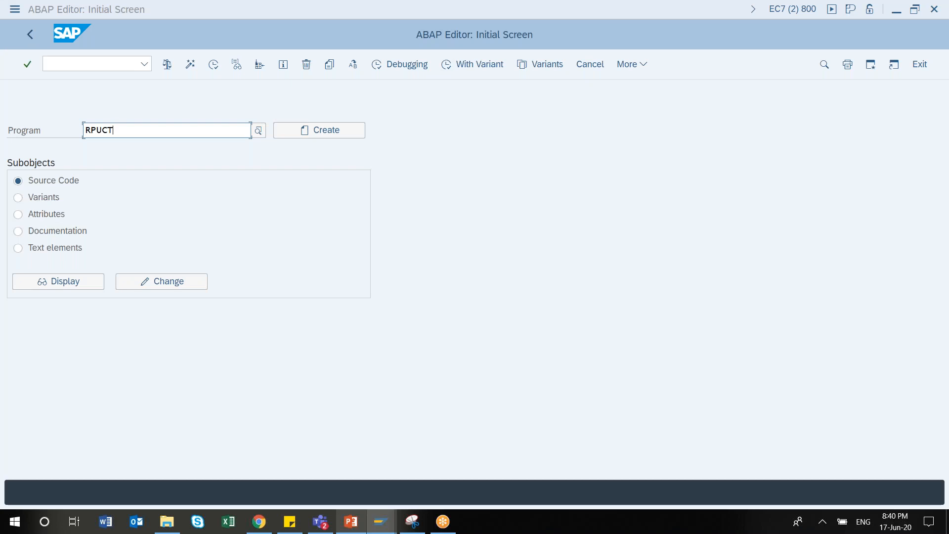
pyautogui.write('P')
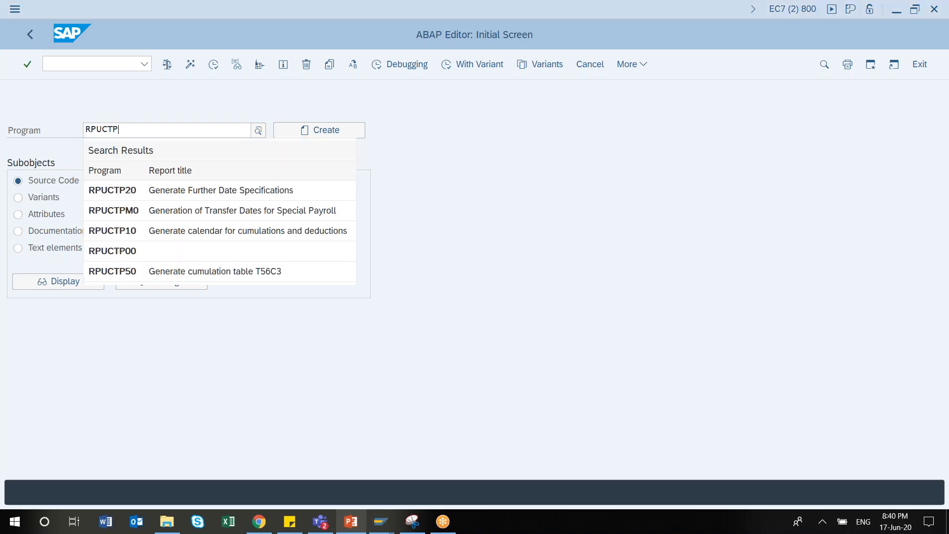
pyautogui.write('00')
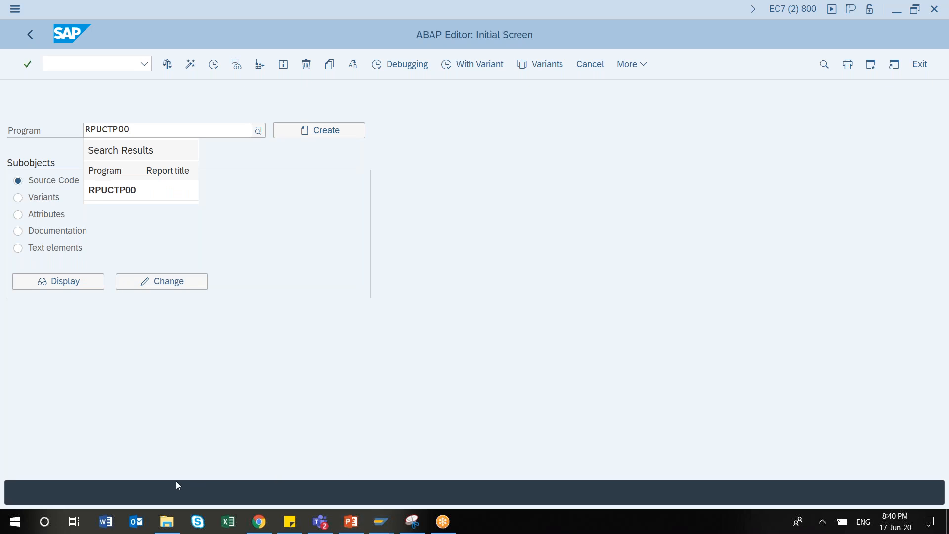
pyautogui.click(124, 197)
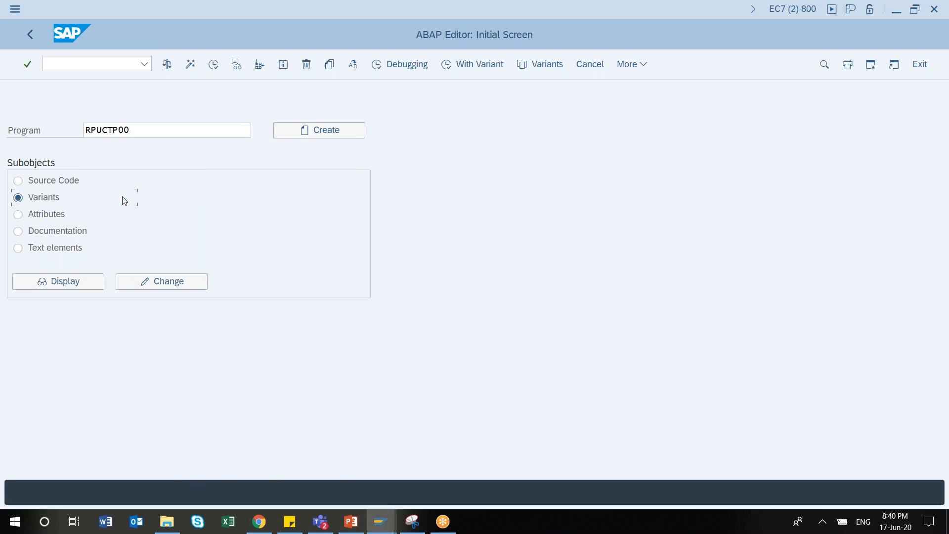
pyautogui.click(64, 179)
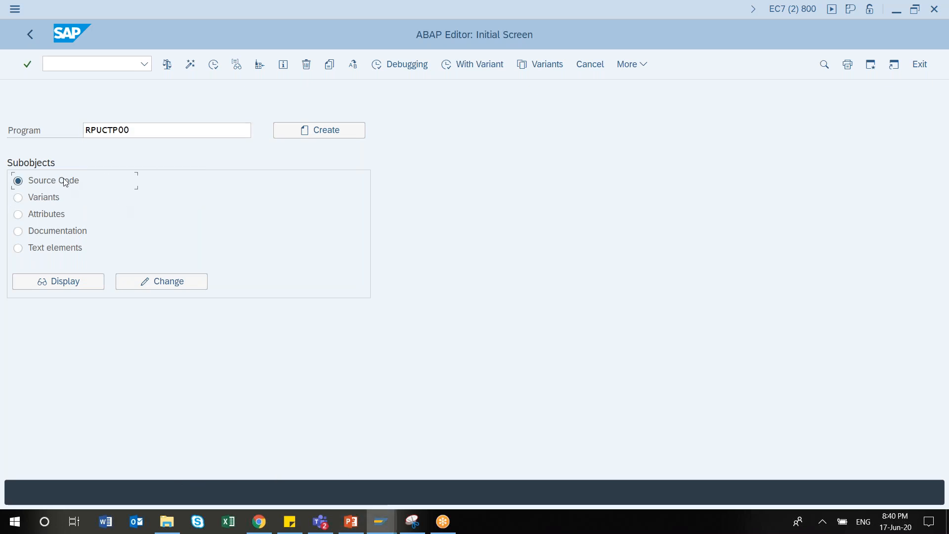
pyautogui.click(215, 67)
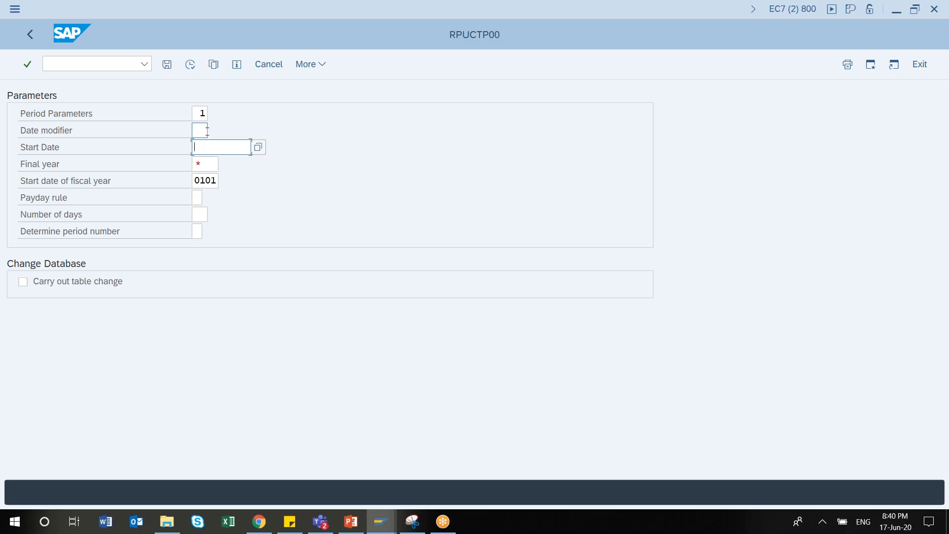
# Step: Load the US_MAB SEMI variant from the variant catalog into the RPUCTP00 parameters
pyautogui.click(201, 129)
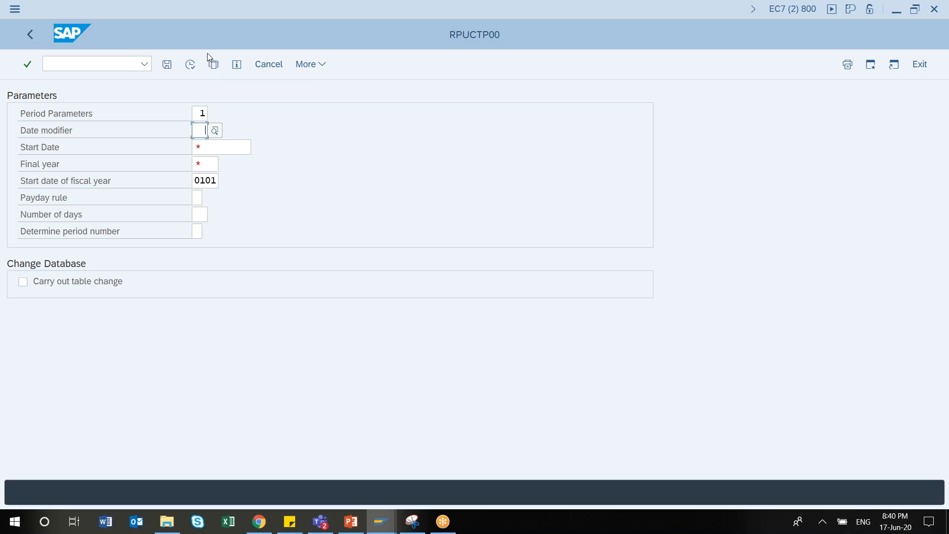
pyautogui.click(214, 64)
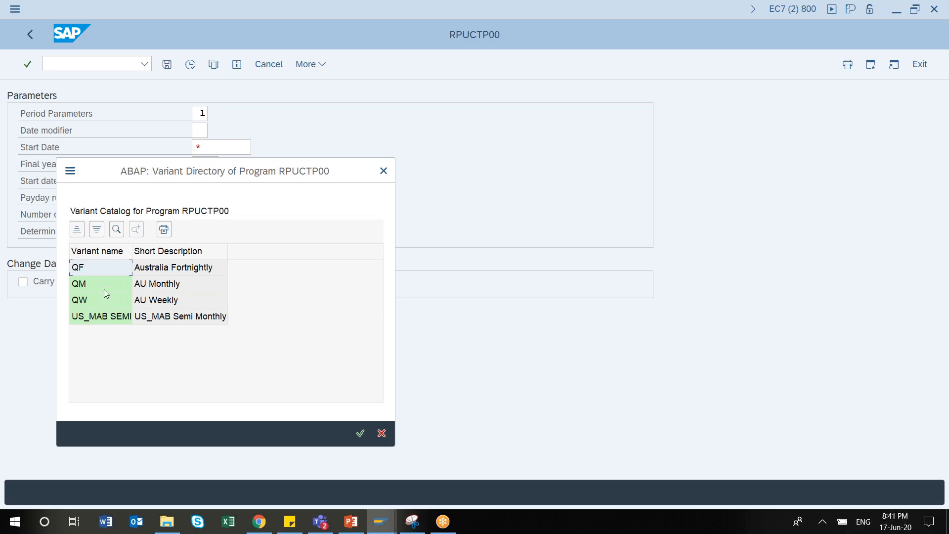
pyautogui.click(105, 318)
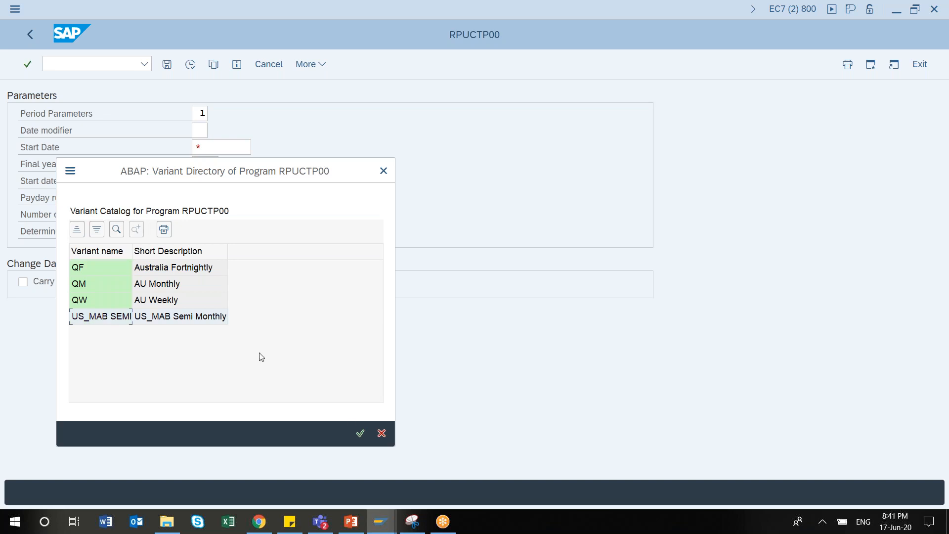
pyautogui.click(361, 434)
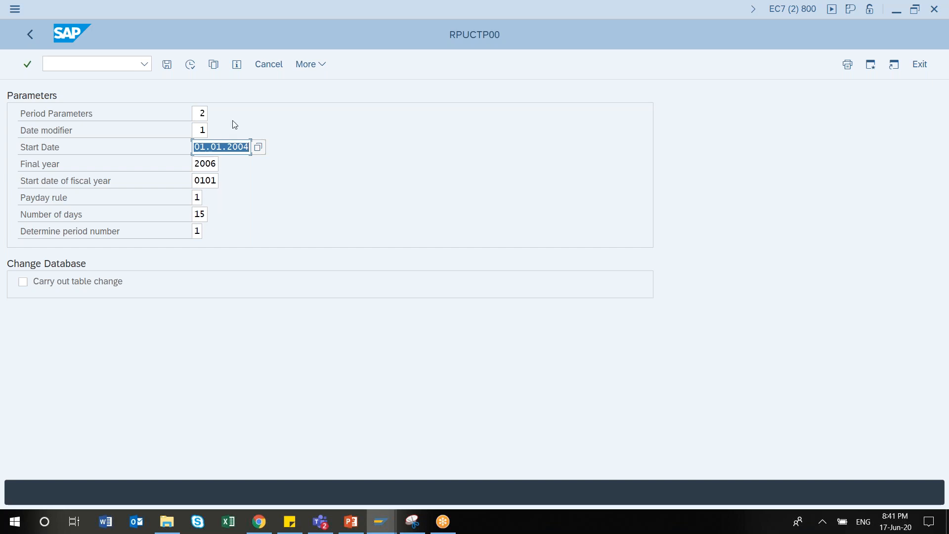
pyautogui.click(203, 113)
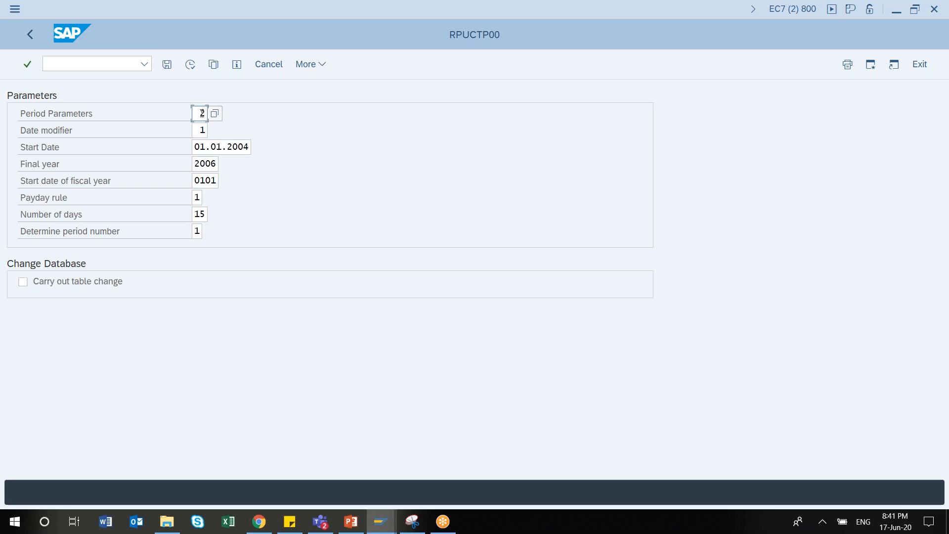
pyautogui.click(214, 64)
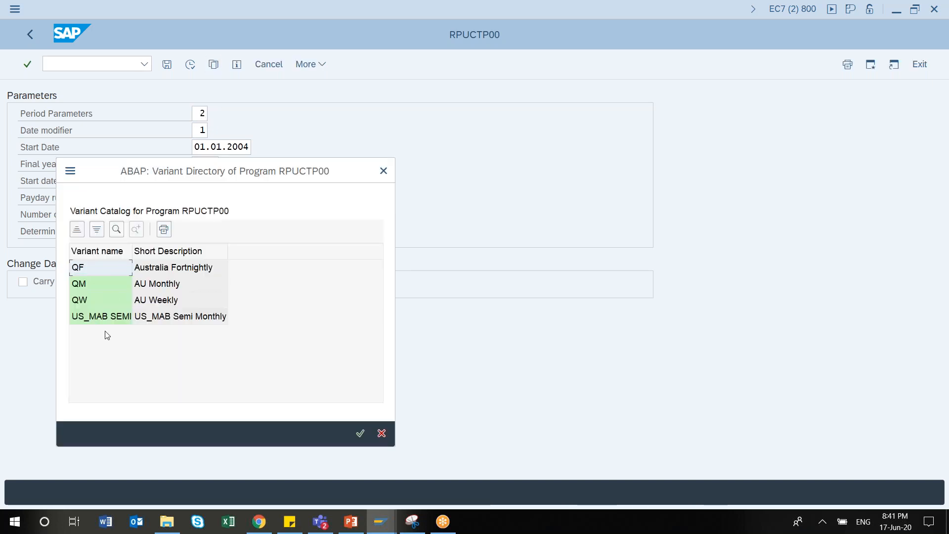
pyautogui.click(384, 171)
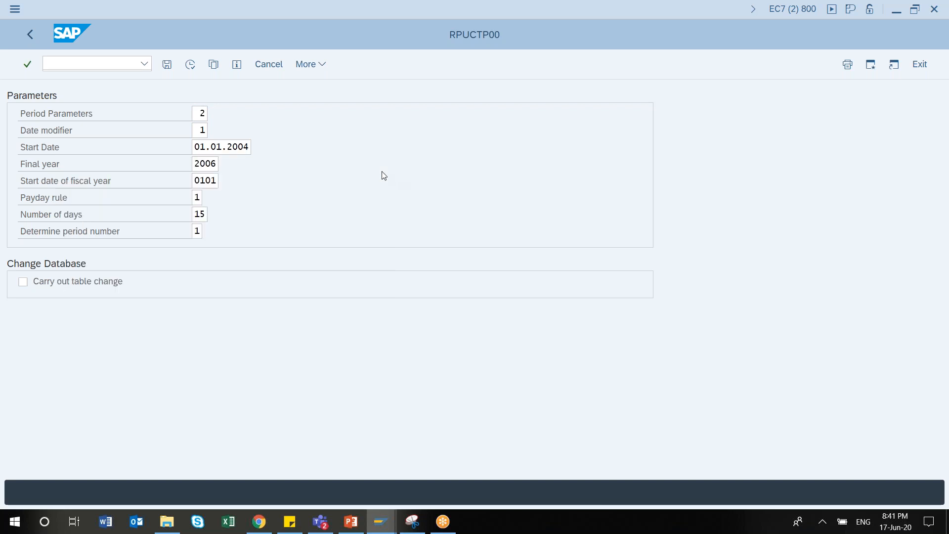
# Step: Set Period Parameters to 01 (Monthly) and Date modifier to 01 (Standard modifier 01) from their value lists
pyautogui.click(202, 113)
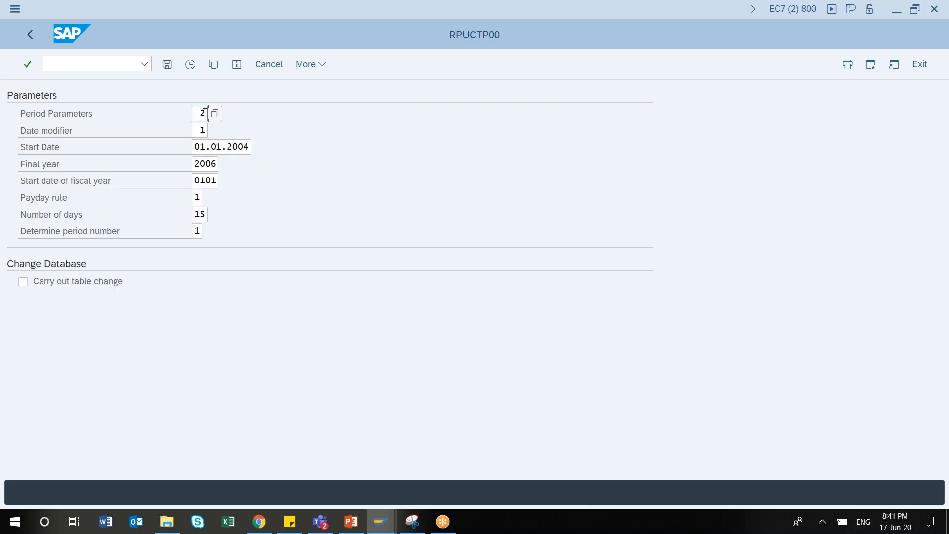
pyautogui.click(221, 119)
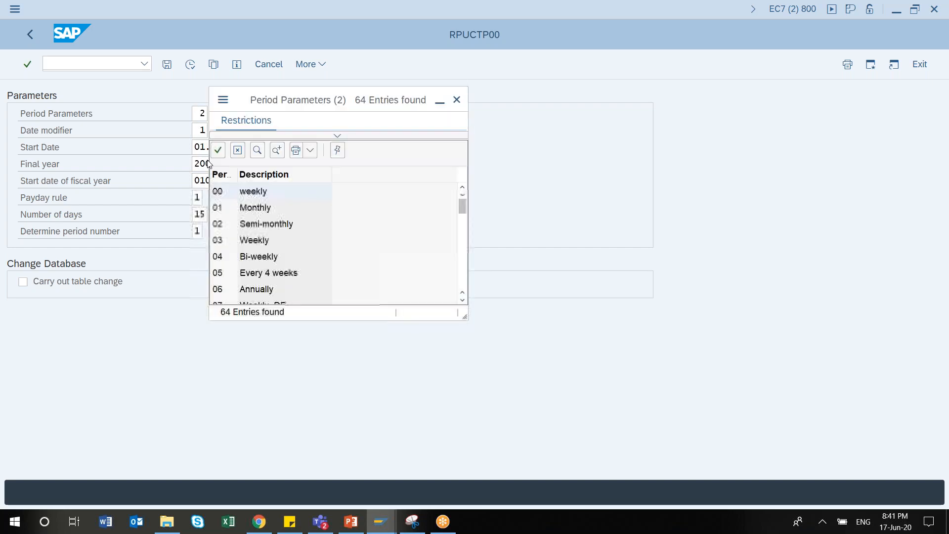
pyautogui.click(247, 210)
pyautogui.doubleClick(247, 210)
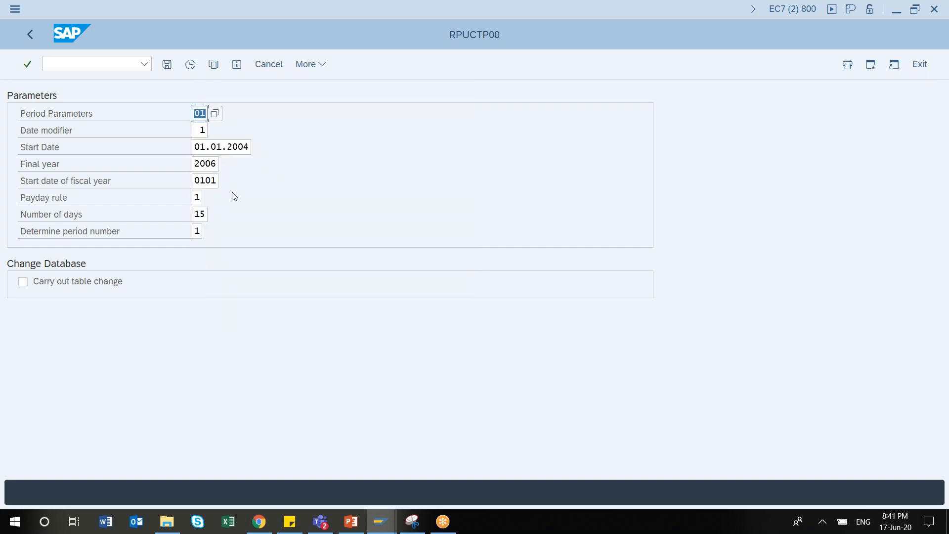
pyautogui.click(203, 129)
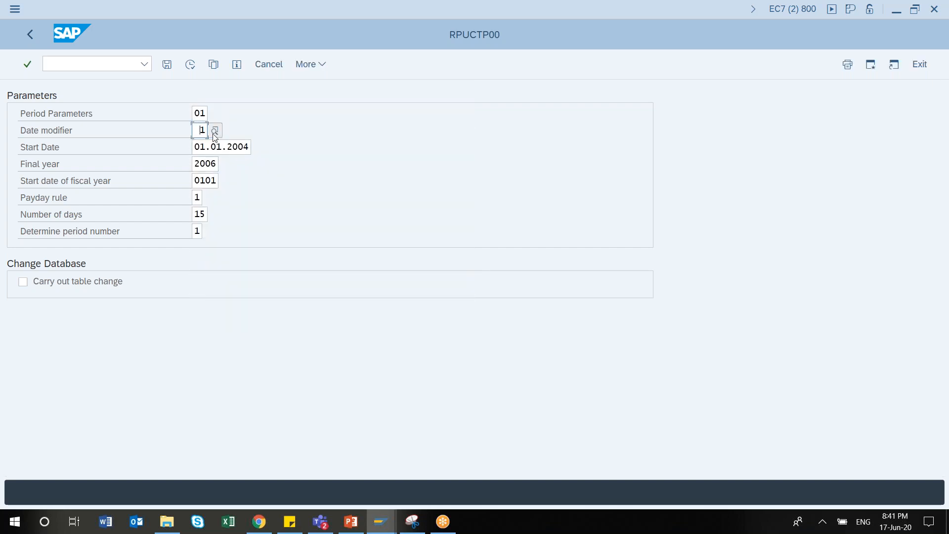
pyautogui.click(215, 131)
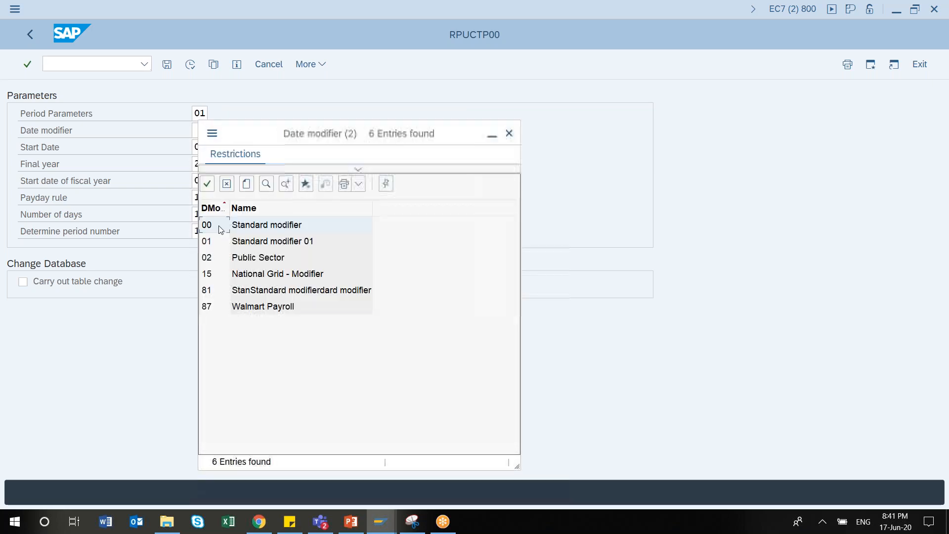
pyautogui.click(271, 246)
pyautogui.doubleClick(271, 245)
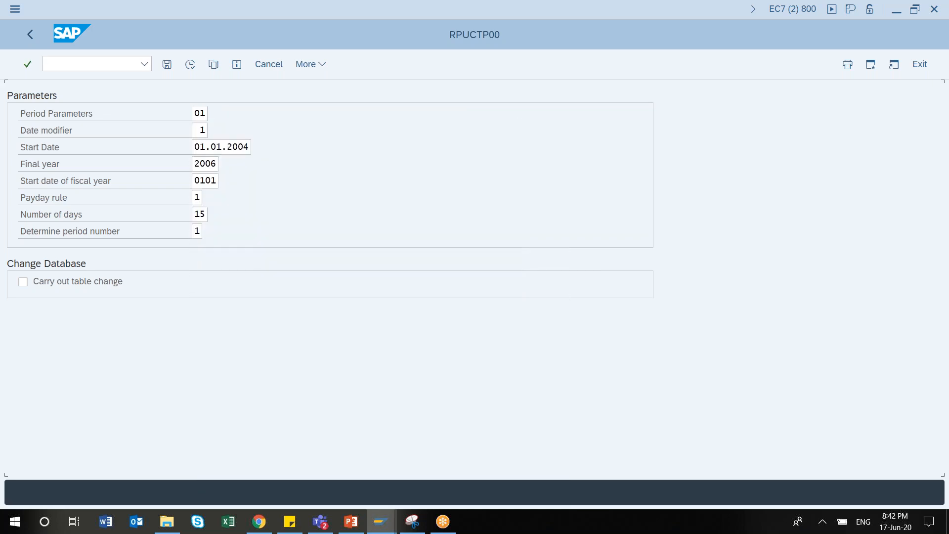
# Step: Set the start date to 01.01.2015 and the final year to 2050
pyautogui.click(240, 149)
pyautogui.press('BackSpace')
pyautogui.write('15')
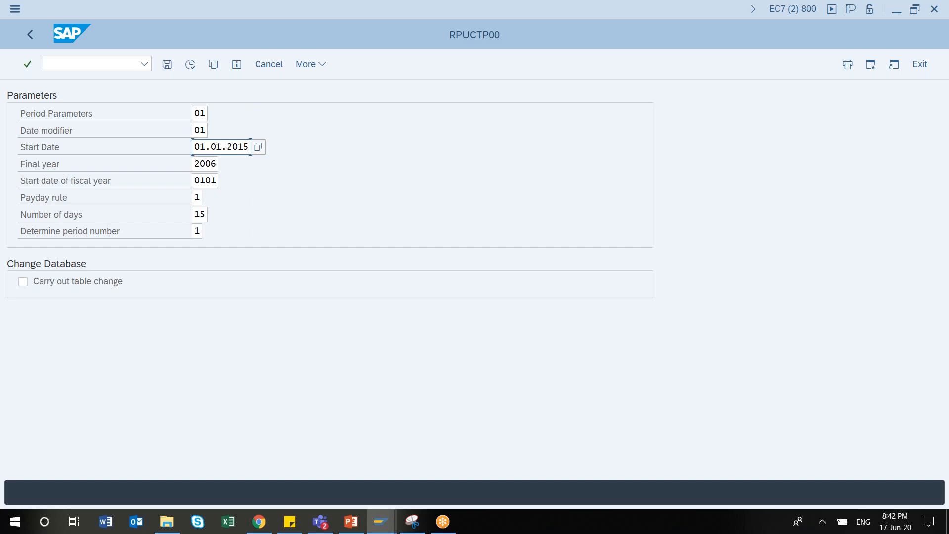
pyautogui.click(207, 164)
pyautogui.press('Delete')
pyautogui.press('Delete')
pyautogui.write('50')
# Step: Enable Carry out table change and set the number of days to 30
pyautogui.click(23, 282)
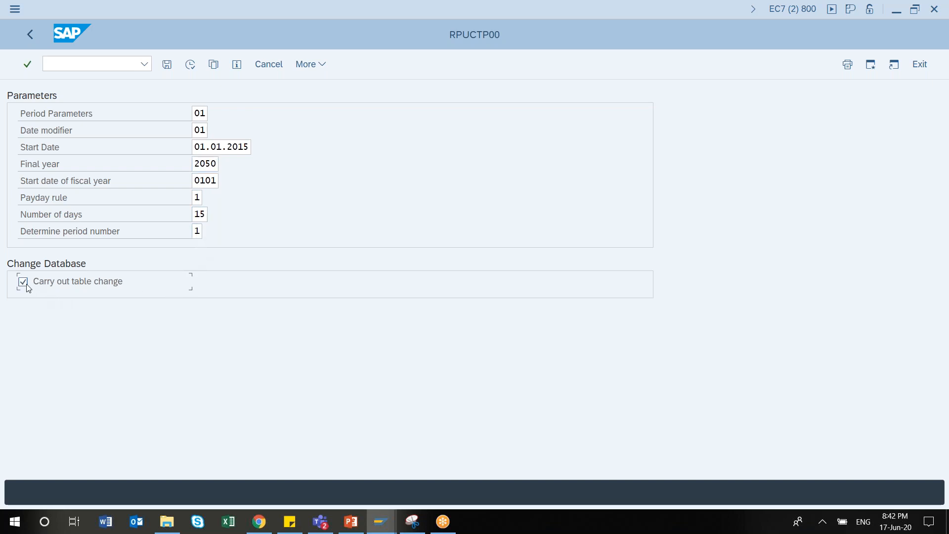
pyautogui.click(196, 215)
pyautogui.moveTo(196, 215); pyautogui.dragTo(241, 216)
pyautogui.write('2')
pyautogui.press('BackSpace')
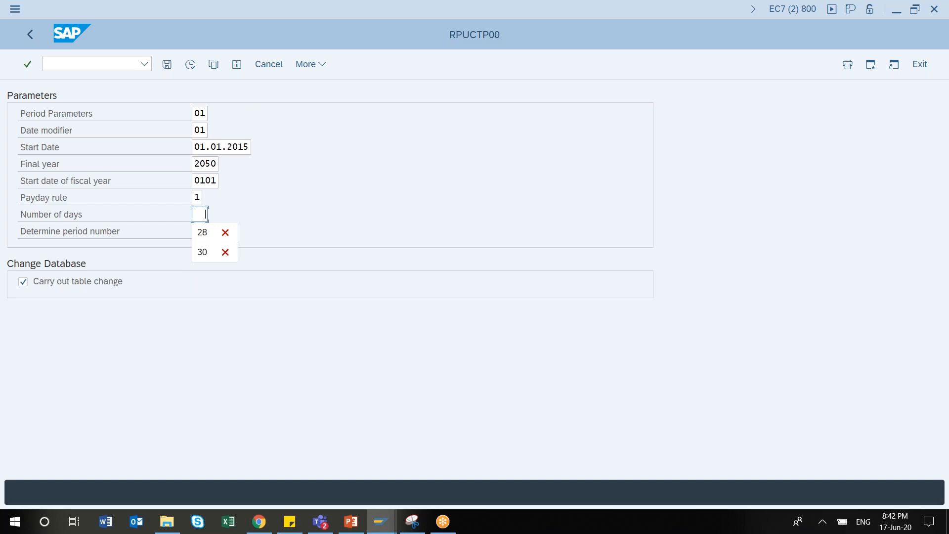
pyautogui.write('30')
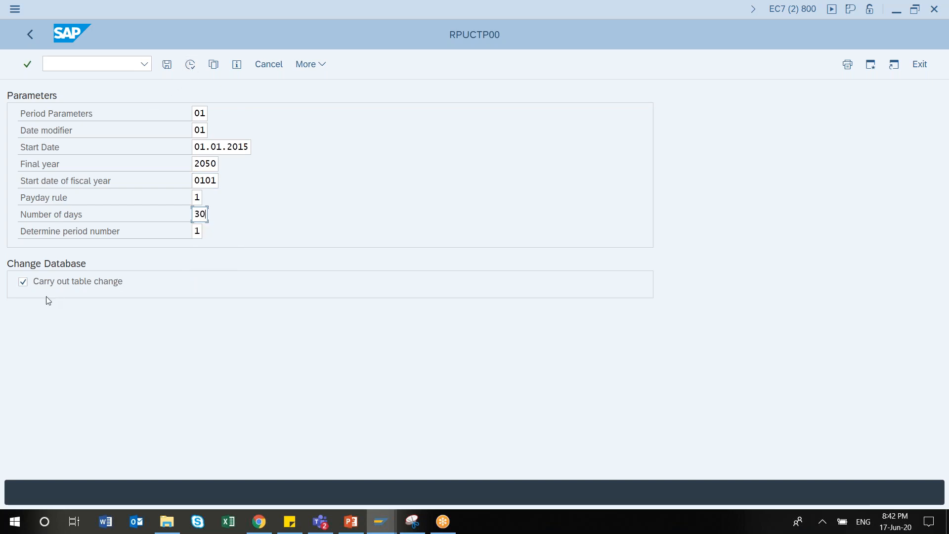
# Step: Turn off Carry out table change, run the payroll period generation, and return to the parameters
pyautogui.click(22, 281)
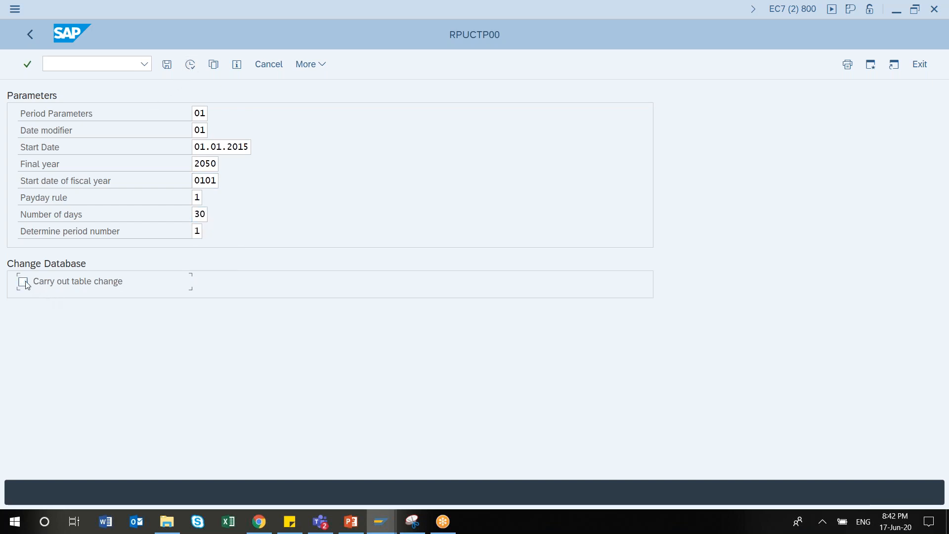
pyautogui.click(191, 65)
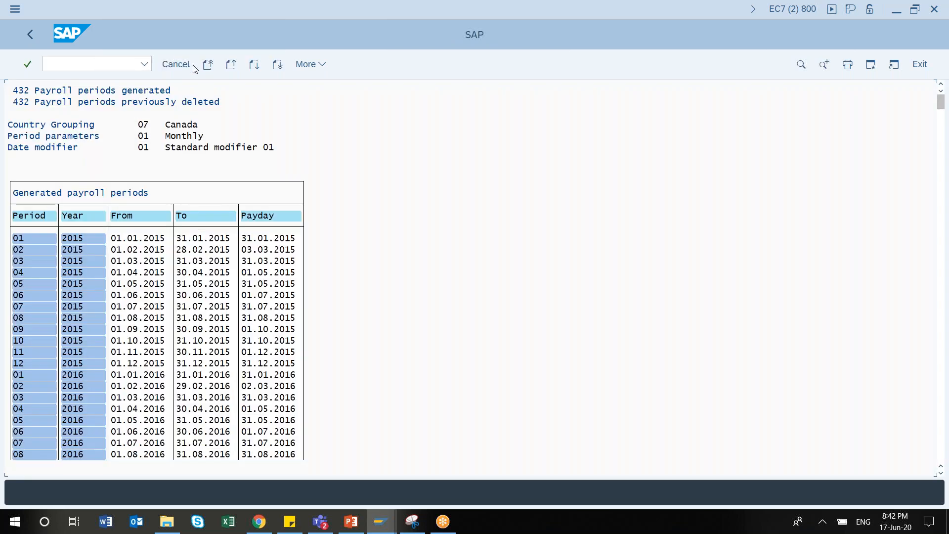
pyautogui.click(30, 35)
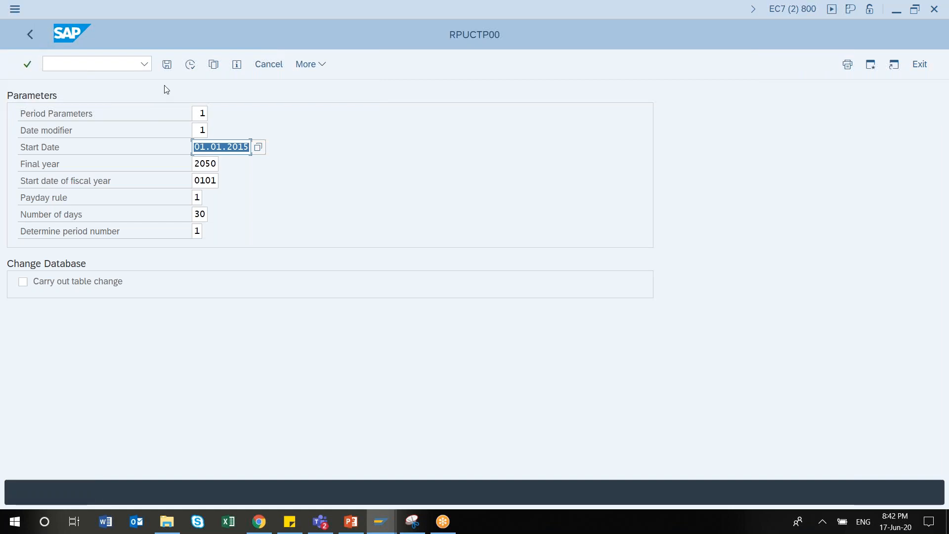
# Step: Save the parameters as a variant, using CA_ plus the person's name as name and description, and load it from the variant catalog
pyautogui.click(166, 65)
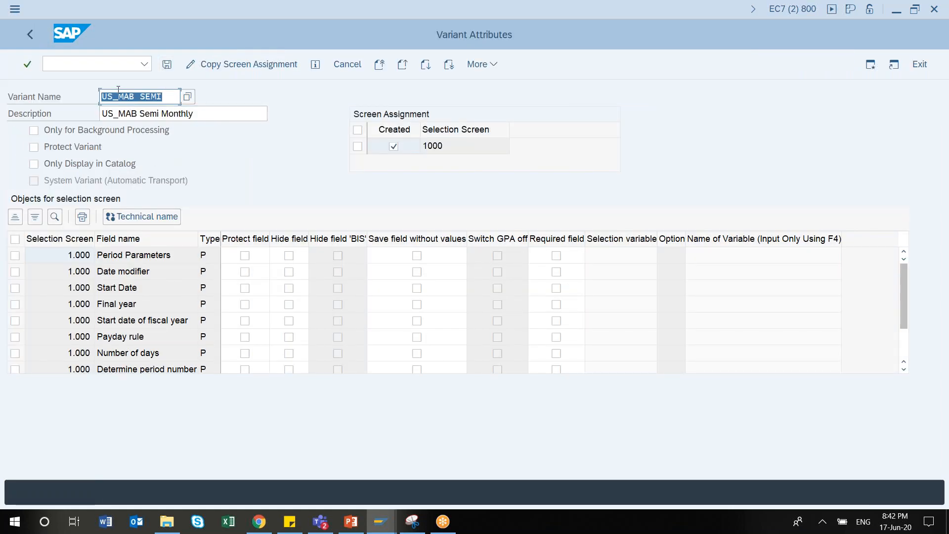
pyautogui.write('CA')
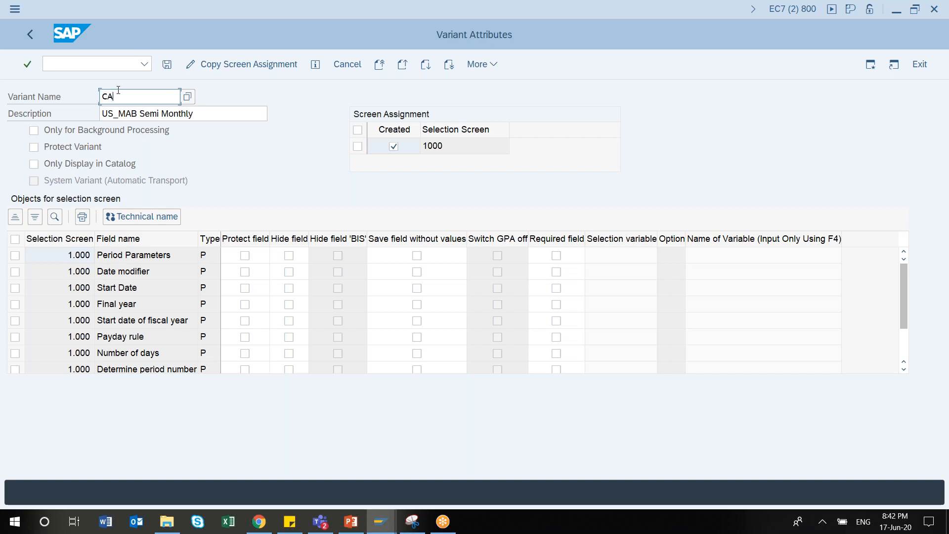
pyautogui.write('_Zehra')
pyautogui.doubleClick(118, 92)
pyautogui.hotkey('ctrl', 'c')
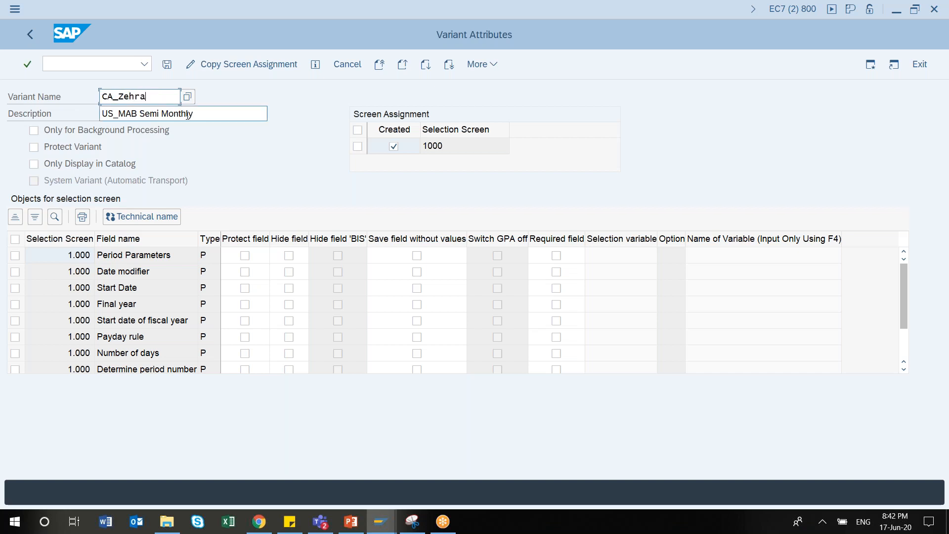
pyautogui.moveTo(200, 114); pyautogui.dragTo(100, 114)
pyautogui.hotkey('ctrl', 'v')
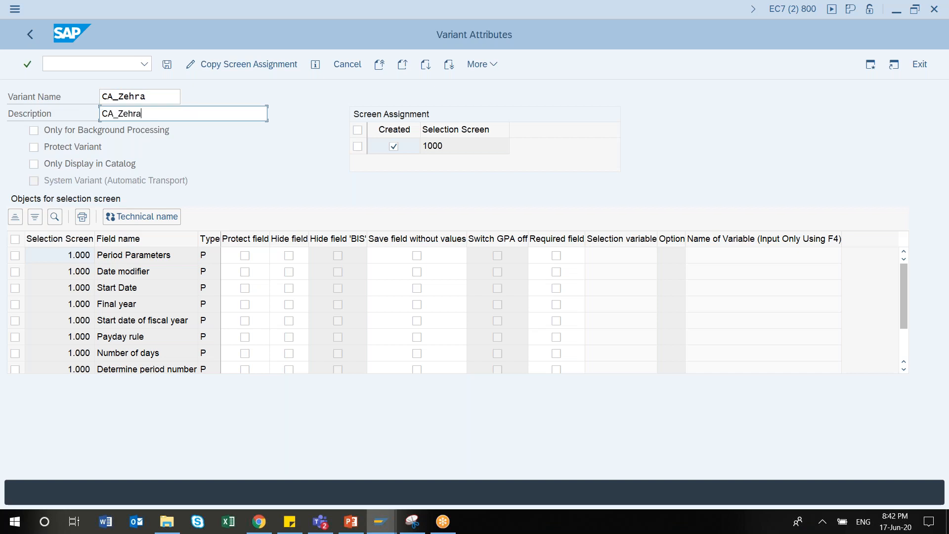
pyautogui.click(166, 66)
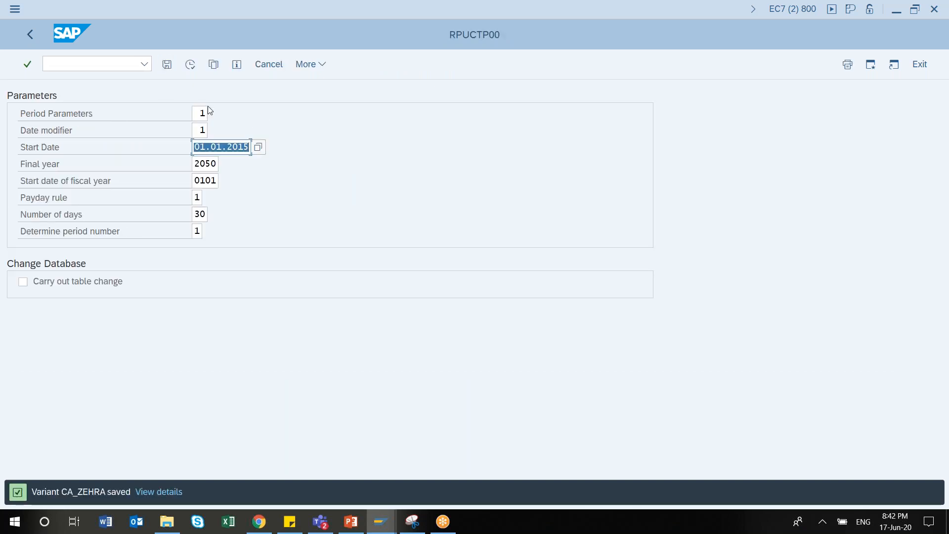
pyautogui.click(214, 67)
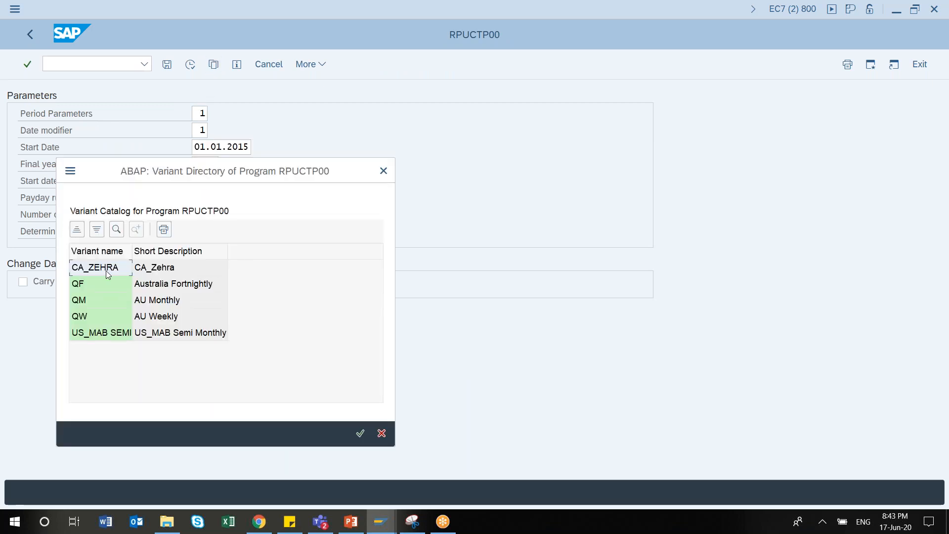
pyautogui.doubleClick(108, 269)
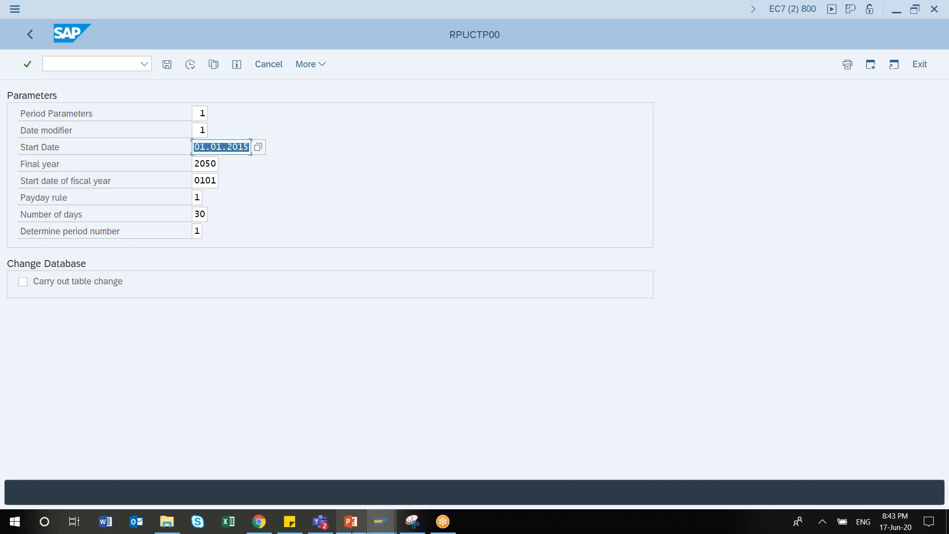
# Step: Switch to the SAP Canada Payroll V4.0 presentation in PowerPoint and go through the period parameter slides to the Date Modifier slide
pyautogui.moveTo(351, 522)
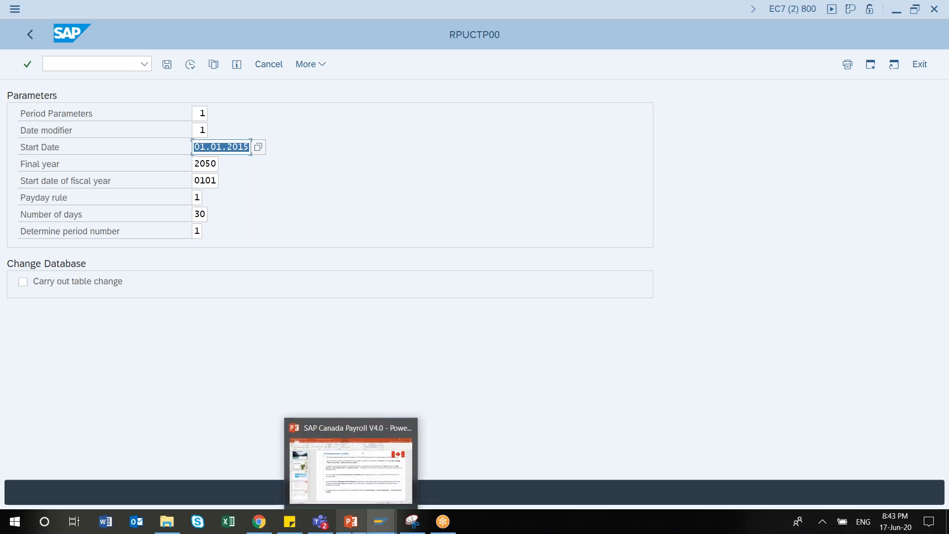
pyautogui.click(354, 483)
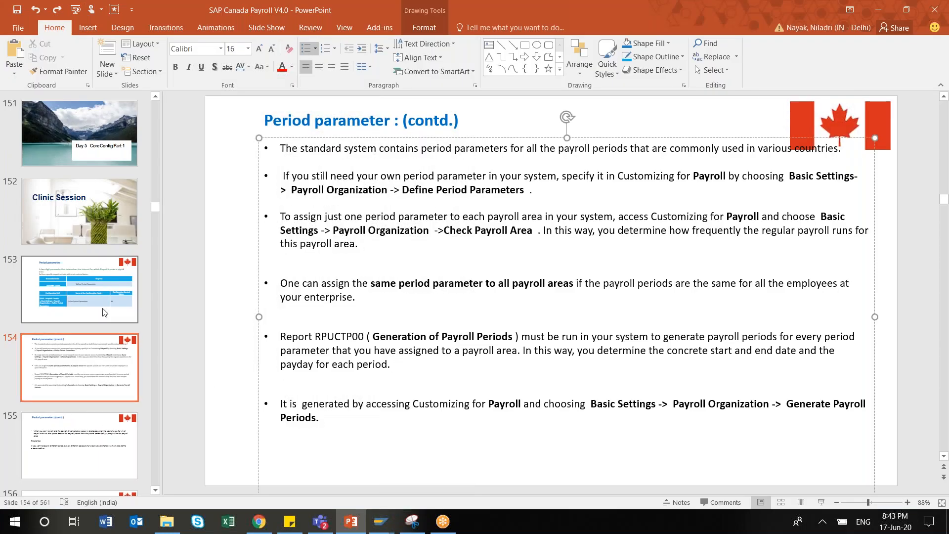
pyautogui.click(85, 436)
pyautogui.press('Down')
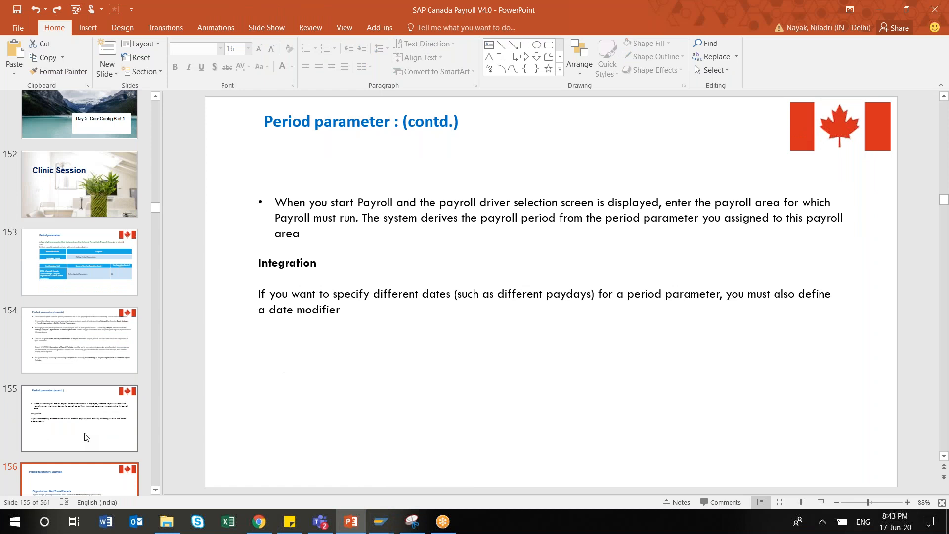
pyautogui.press('Down')
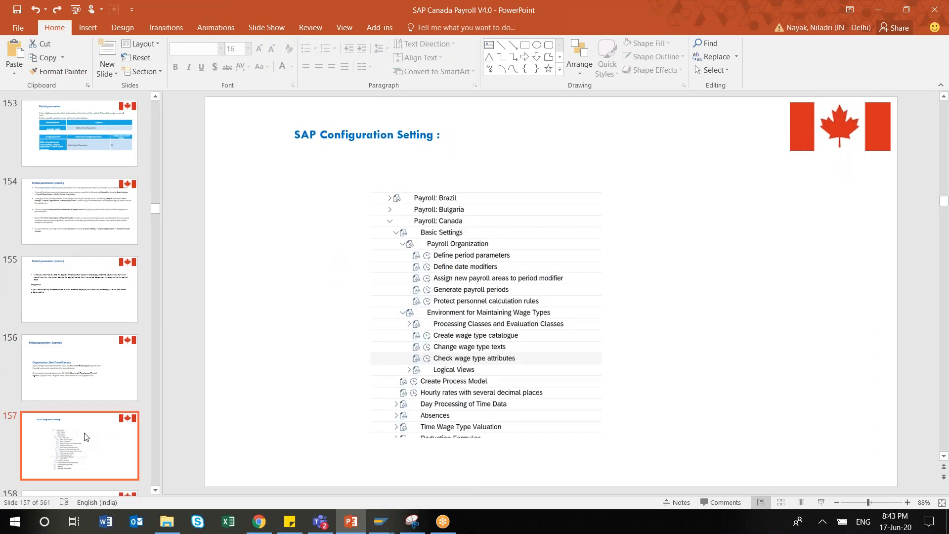
pyautogui.press('Down')
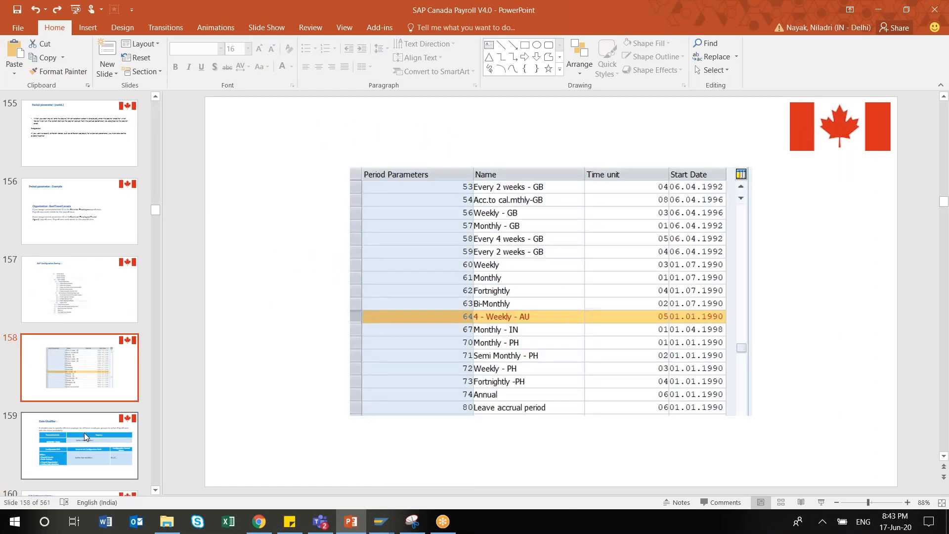
pyautogui.press('Down')
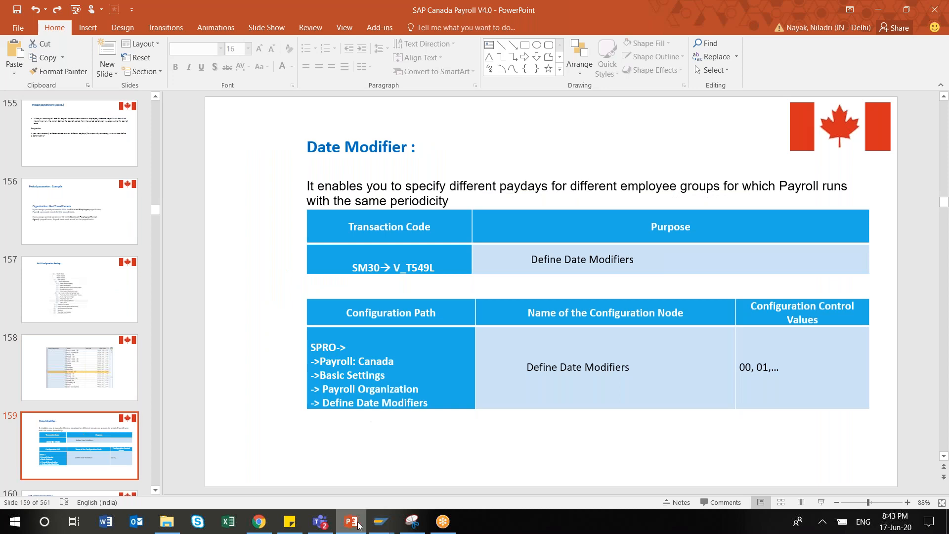
# Step: Switch back to the RPUCTP00 session in SAP and start transaction SM30
pyautogui.moveTo(379, 529)
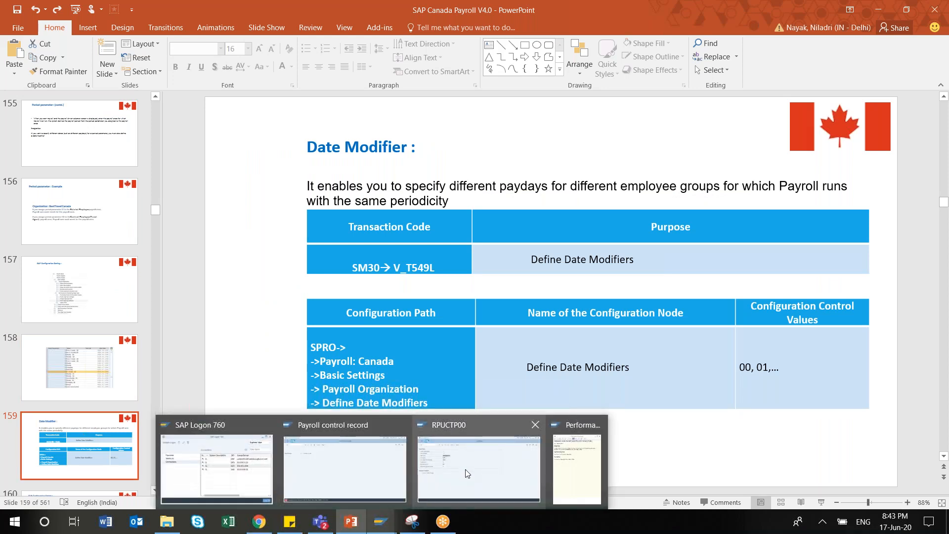
pyautogui.click(467, 475)
pyautogui.click(76, 60)
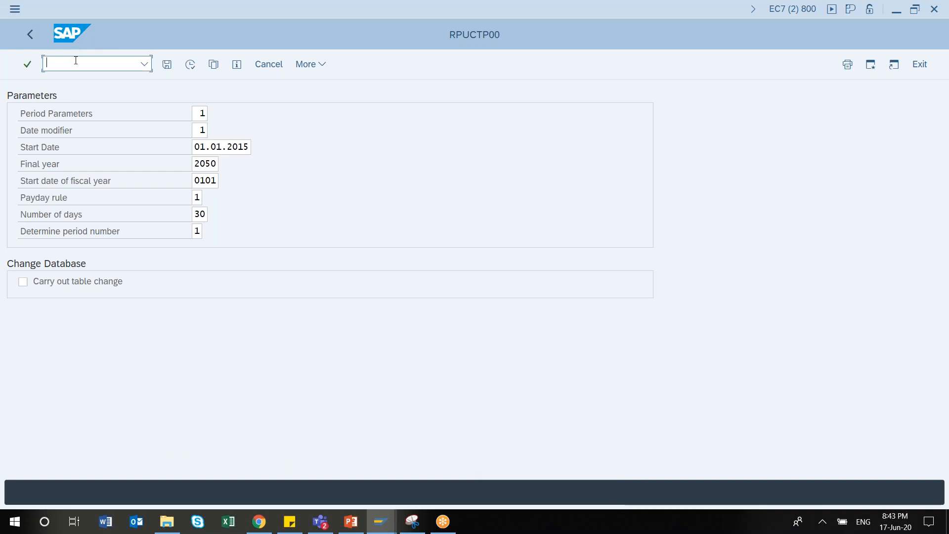
pyautogui.write('/nsm30')
pyautogui.press('Return')
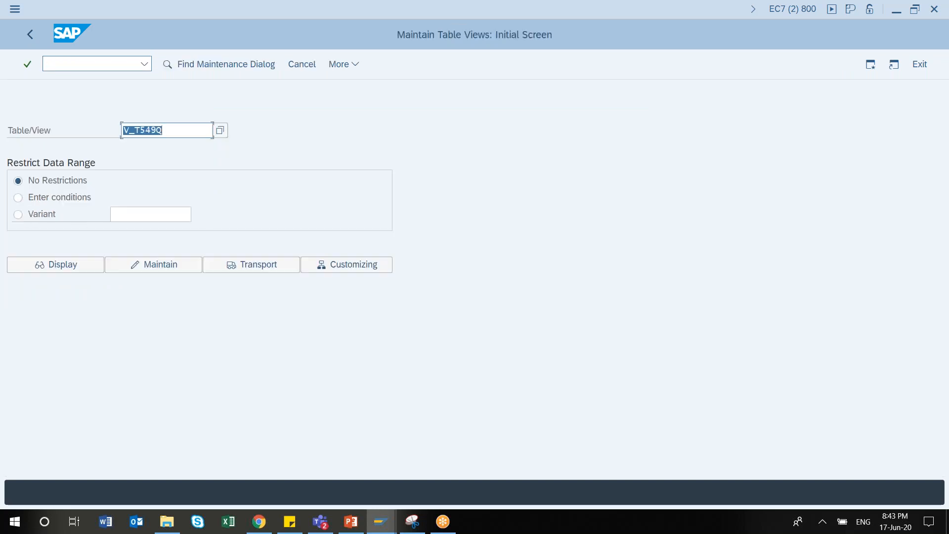
# Step: Return to the PowerPoint presentation and copy the view name V_T549R from the Period parameter slide
pyautogui.click(351, 521)
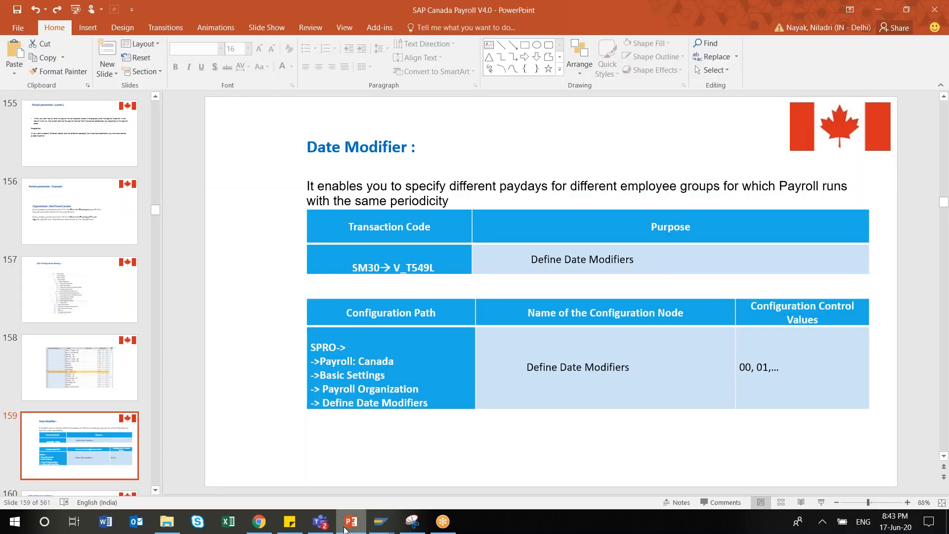
pyautogui.click(107, 161)
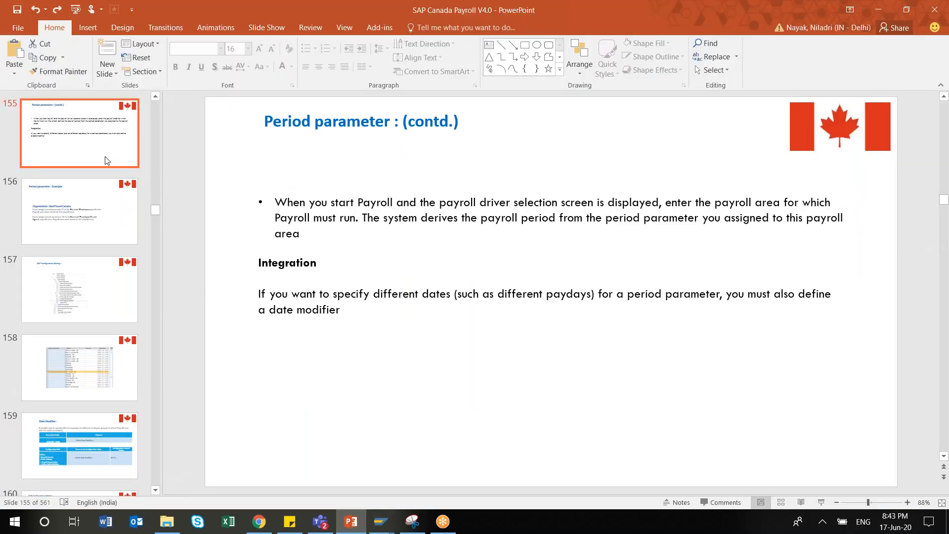
pyautogui.press('Up')
pyautogui.press('Up')
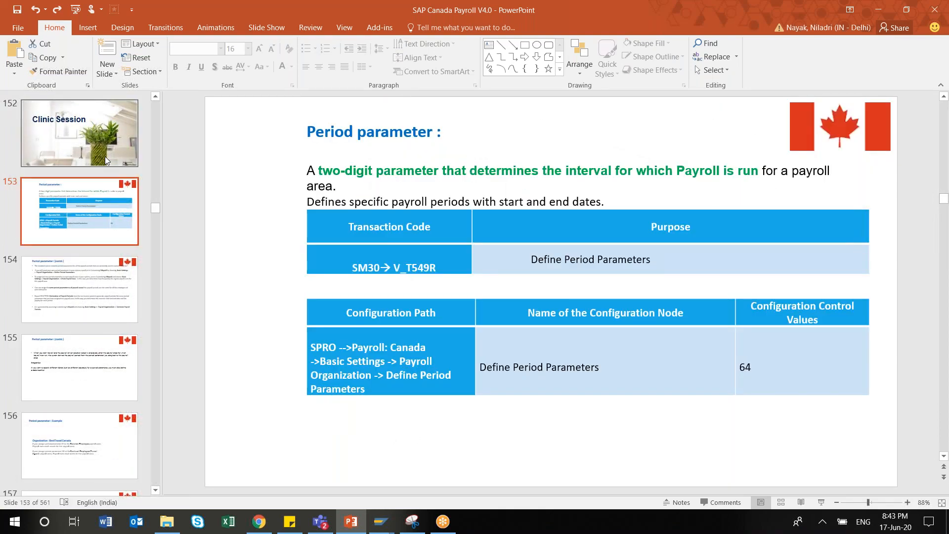
pyautogui.doubleClick(438, 268)
pyautogui.hotkey('ctrl', 'c')
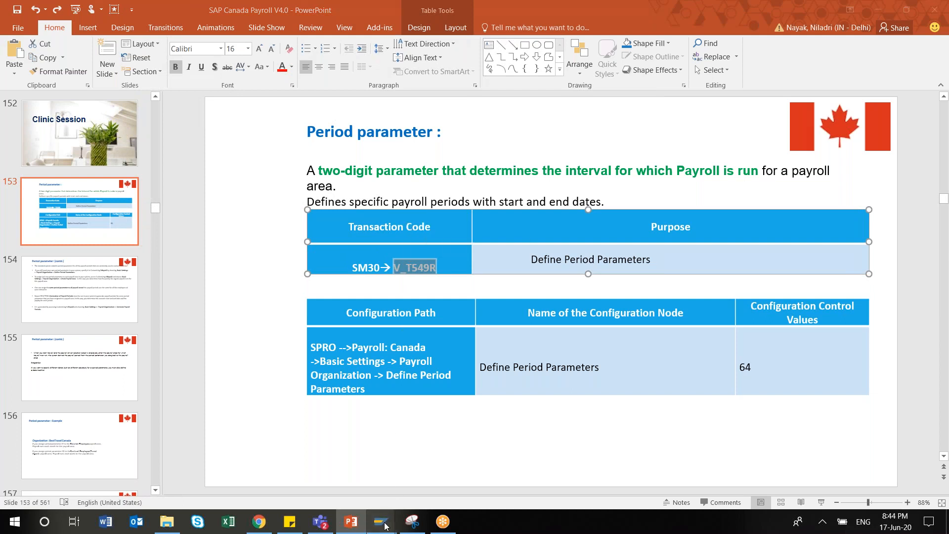
# Step: In SAP, open view V_T549R for maintenance, review the period parameters with their start dates, and return to the initial screen
pyautogui.moveTo(383, 519)
pyautogui.click(474, 469)
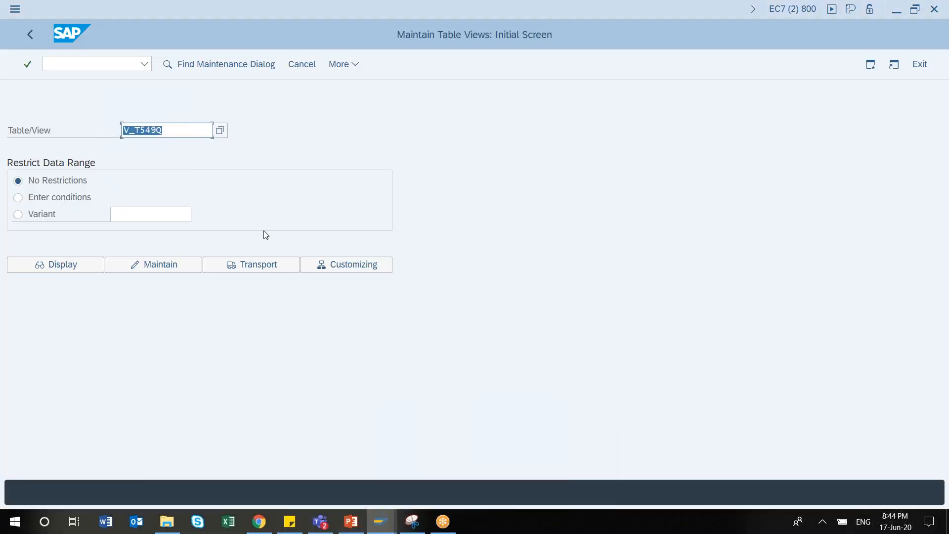
pyautogui.hotkey('ctrl', 'v')
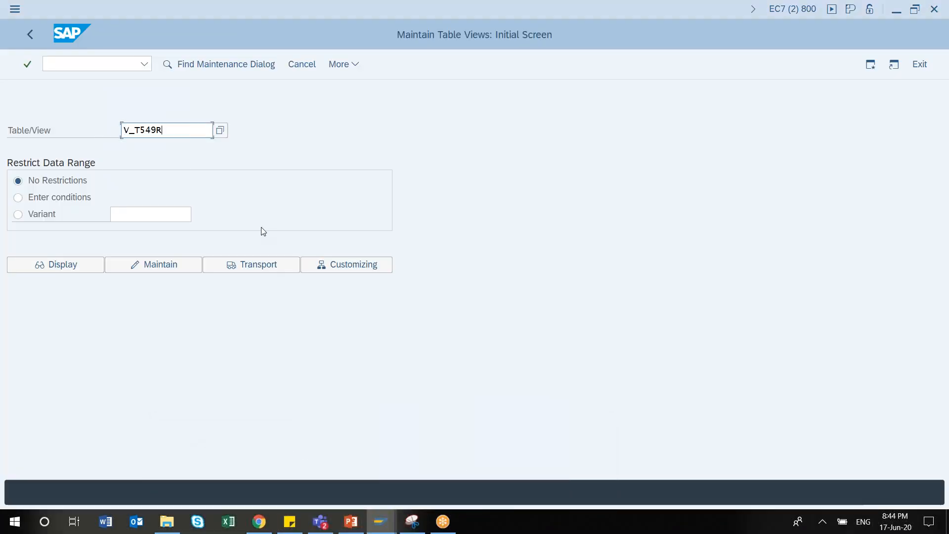
pyautogui.click(150, 264)
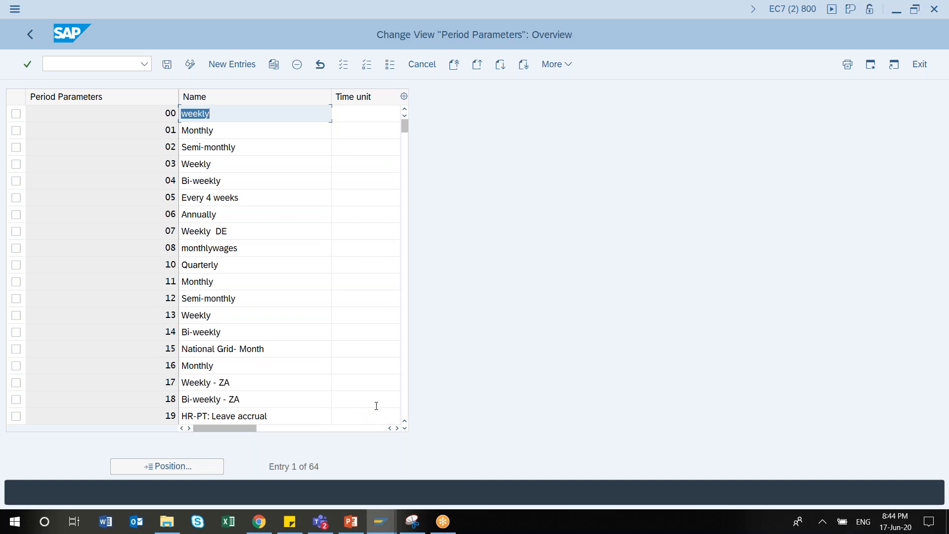
pyautogui.click(348, 427)
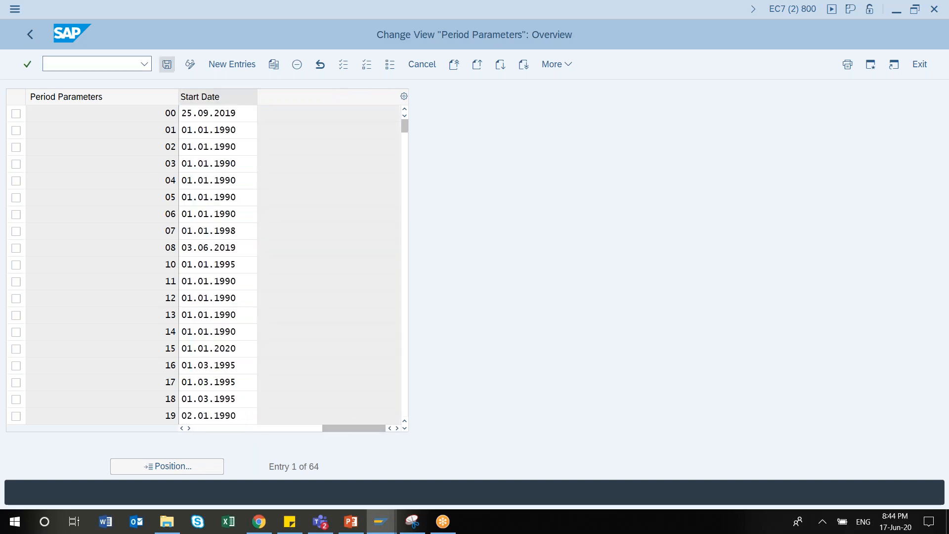
pyautogui.click(30, 36)
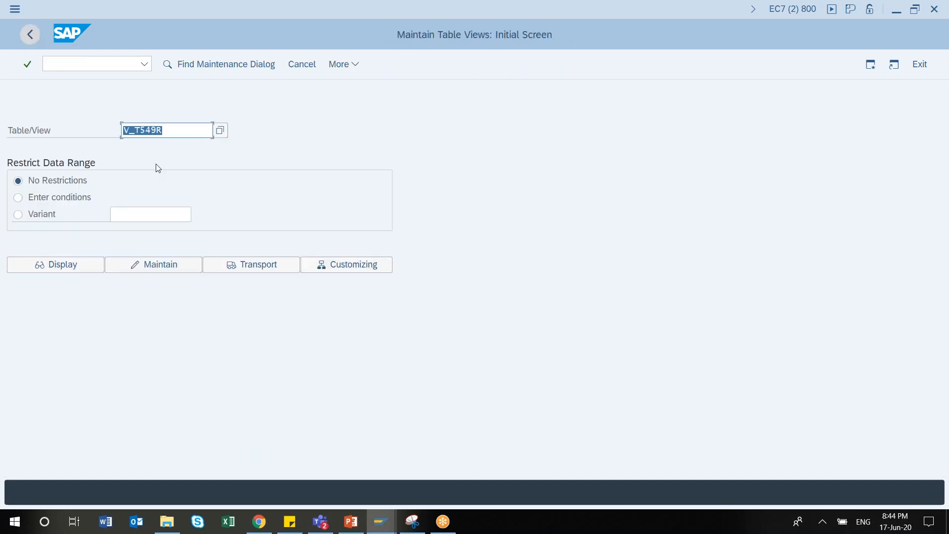
# Step: In PowerPoint, go forward to the Date Modifier slide to look up its table view
pyautogui.click(350, 523)
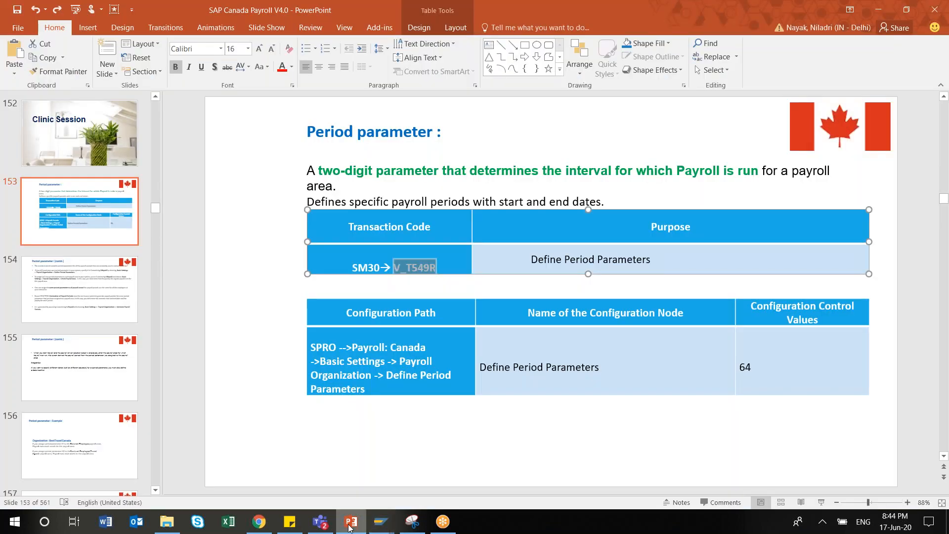
pyautogui.click(105, 429)
pyautogui.press('Down')
pyautogui.press('Down')
pyautogui.press('Down')
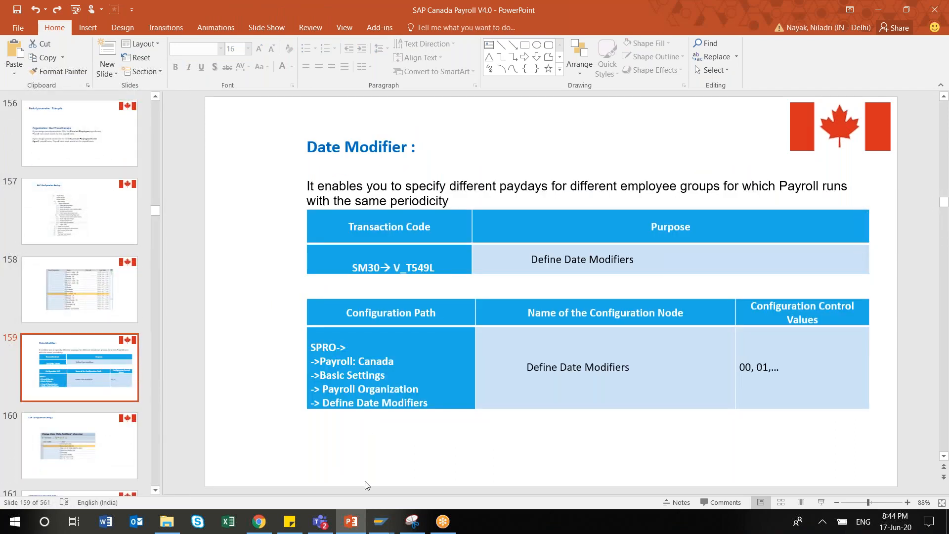
# Step: In SAP, open view V_T549L for maintenance, review the date modifiers, and leave the overview
pyautogui.moveTo(382, 523)
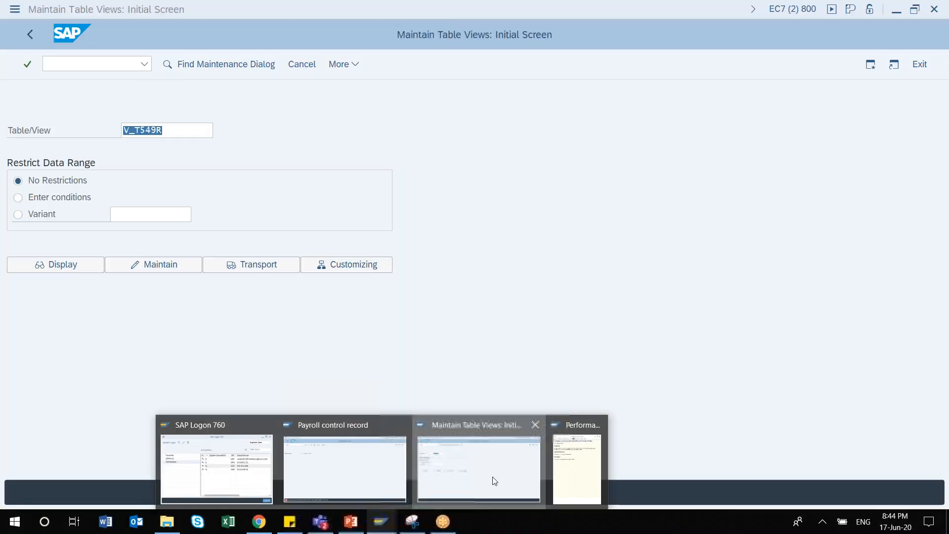
pyautogui.click(492, 476)
pyautogui.click(178, 129)
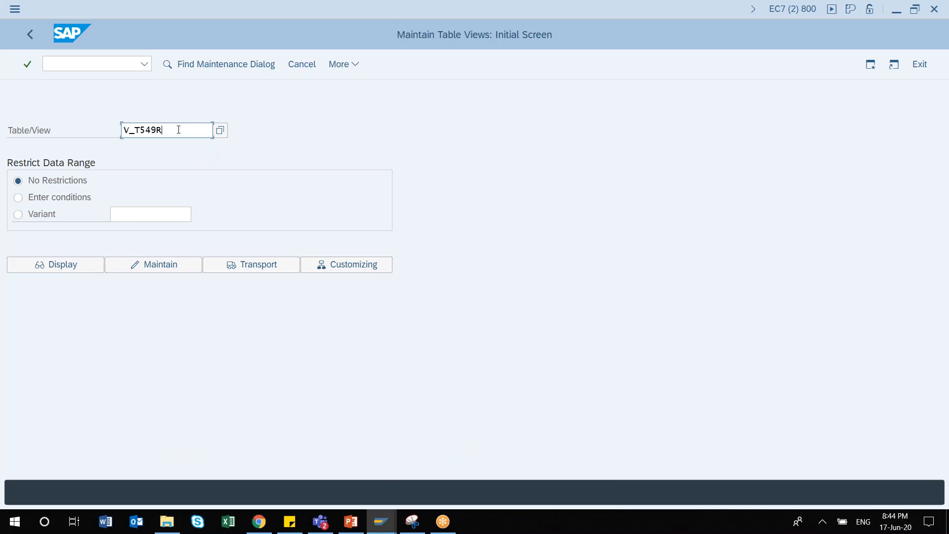
pyautogui.press('BackSpace')
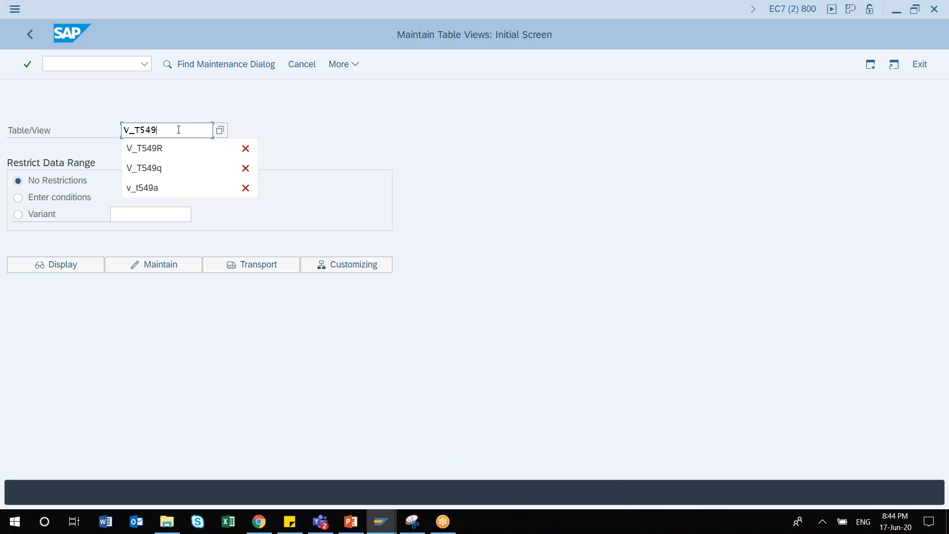
pyautogui.write('L')
pyautogui.click(160, 265)
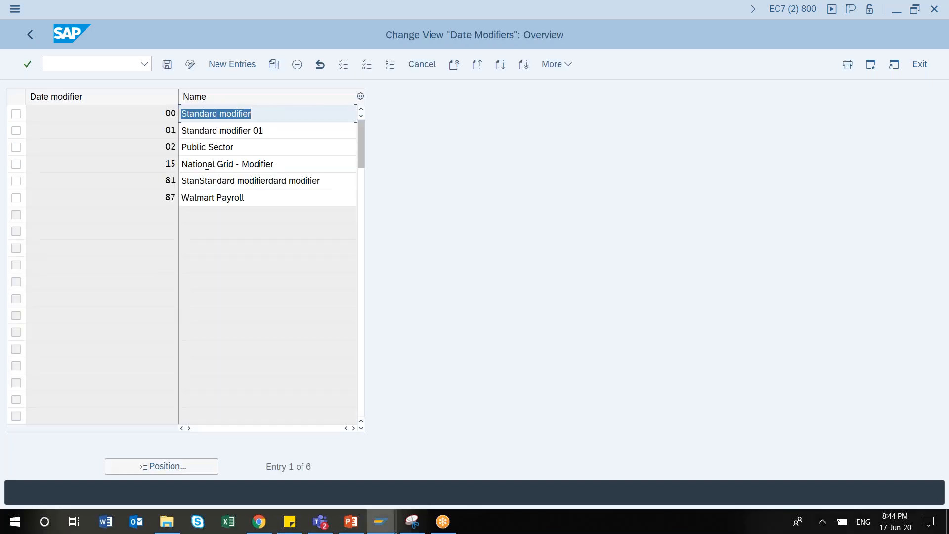
pyautogui.click(25, 35)
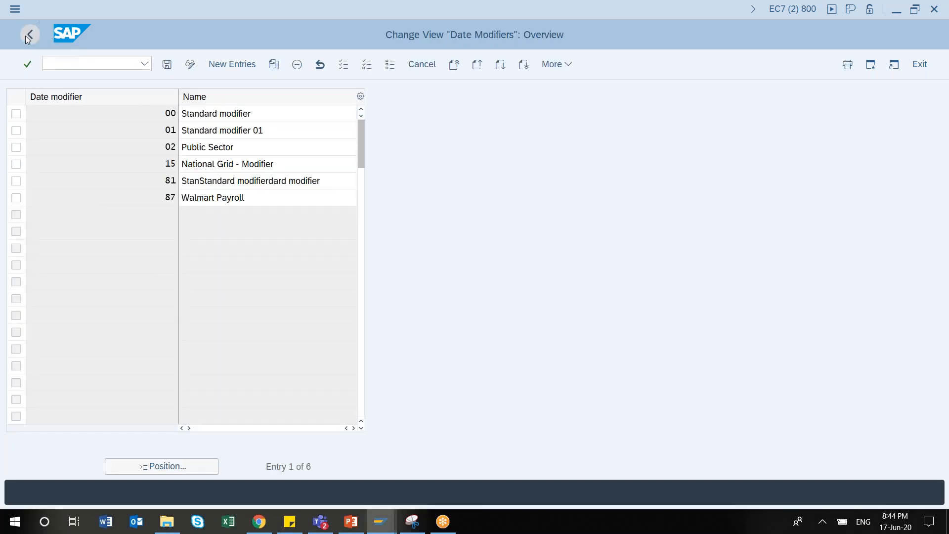
# Step: In PowerPoint, browse the slides after Date Modifier, including Payroll Area, and show the Payroll Control Record slide
pyautogui.click(351, 523)
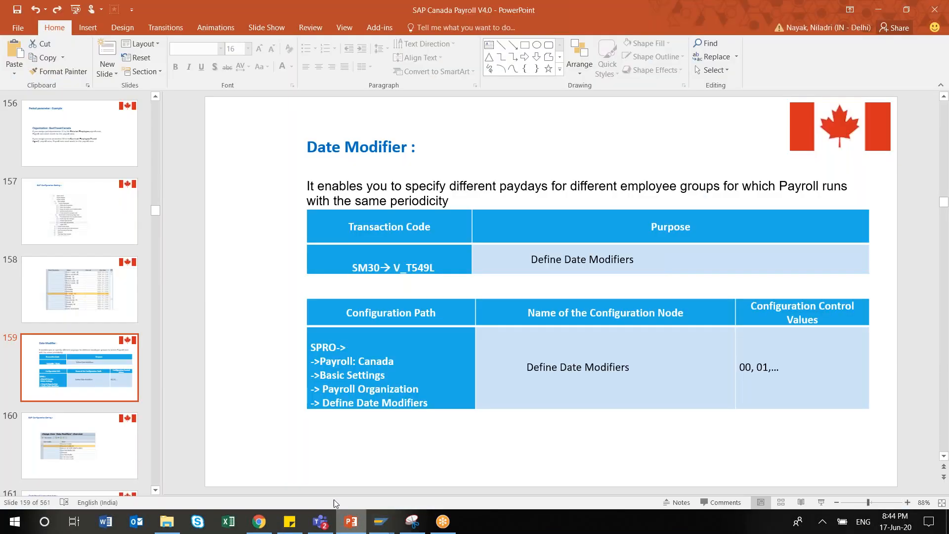
pyautogui.click(99, 437)
pyautogui.press('Down')
pyautogui.press('Down')
pyautogui.press('Down')
pyautogui.press('Down')
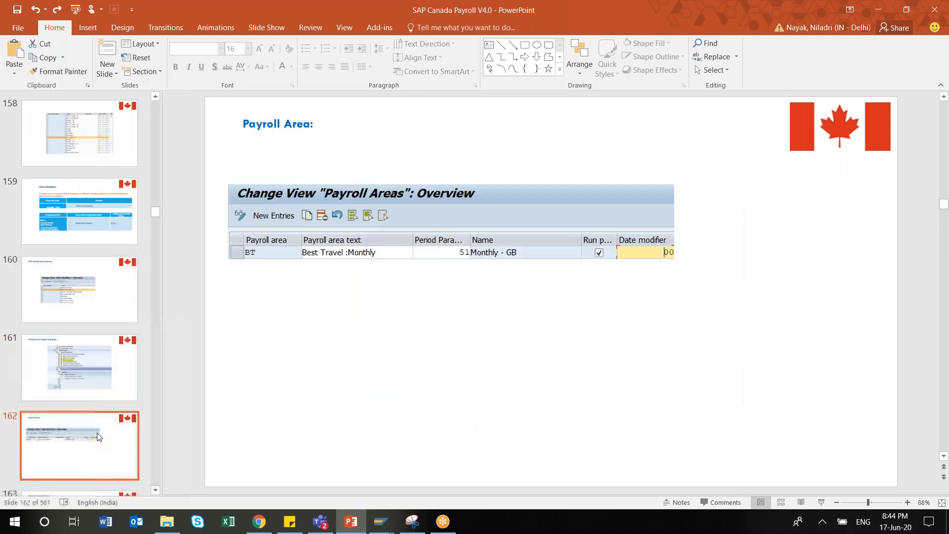
pyautogui.press('Down')
pyautogui.press('Up')
pyautogui.press('Up')
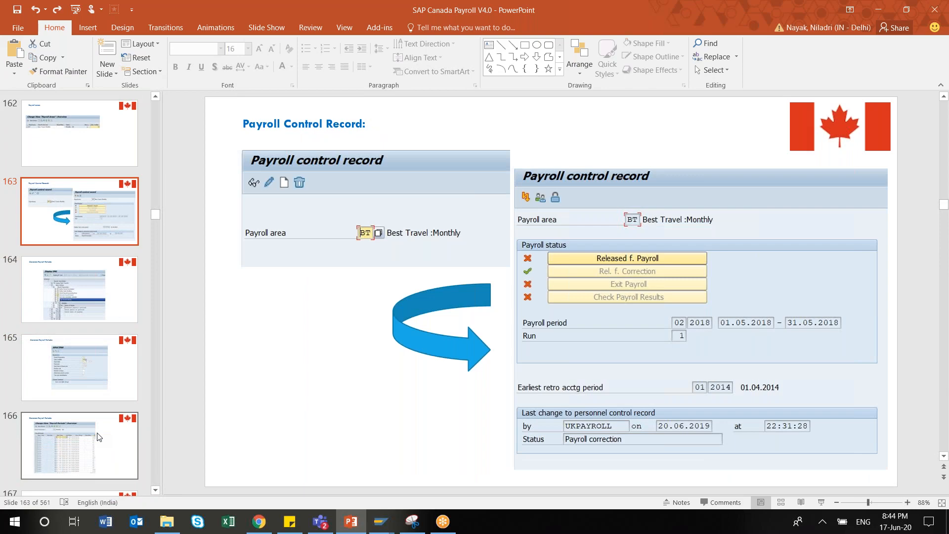
# Step: Go forward through the slides to the Feature : LGMST slide
pyautogui.press('Down')
pyautogui.press('Down')
pyautogui.press('Down')
pyautogui.press('Down')
pyautogui.press('Down')
pyautogui.press('Down')
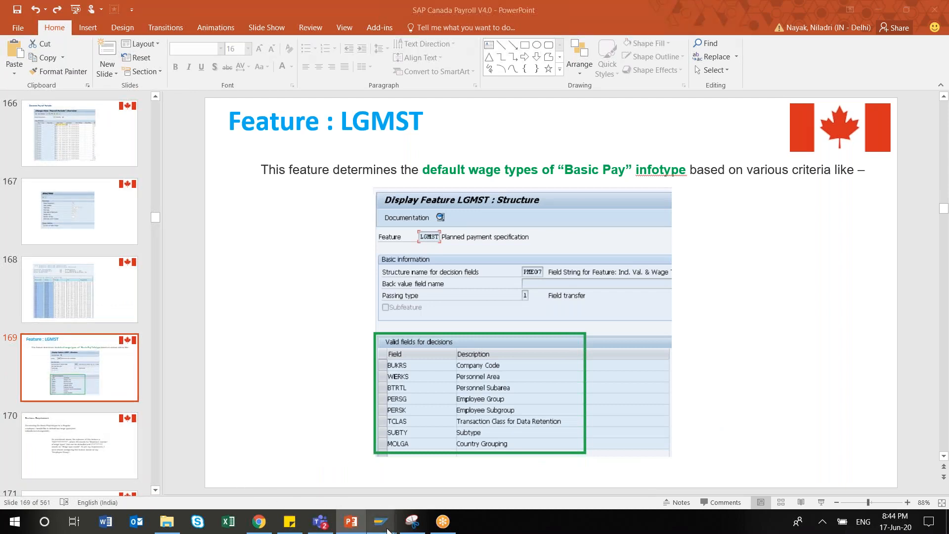
# Step: In SAP, start transaction PE03 and open the decision tree of feature LGMST for change
pyautogui.moveTo(381, 522)
pyautogui.click(493, 465)
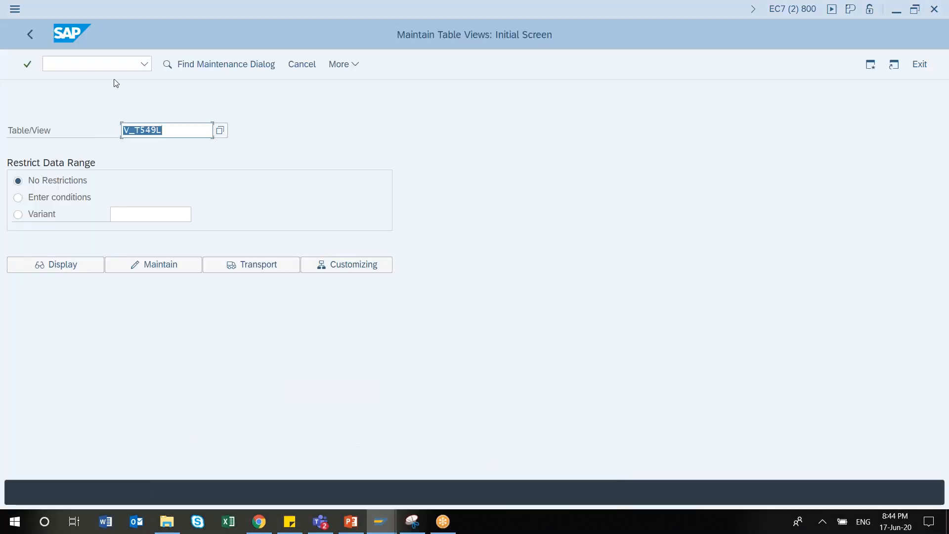
pyautogui.click(107, 60)
pyautogui.write('/n')
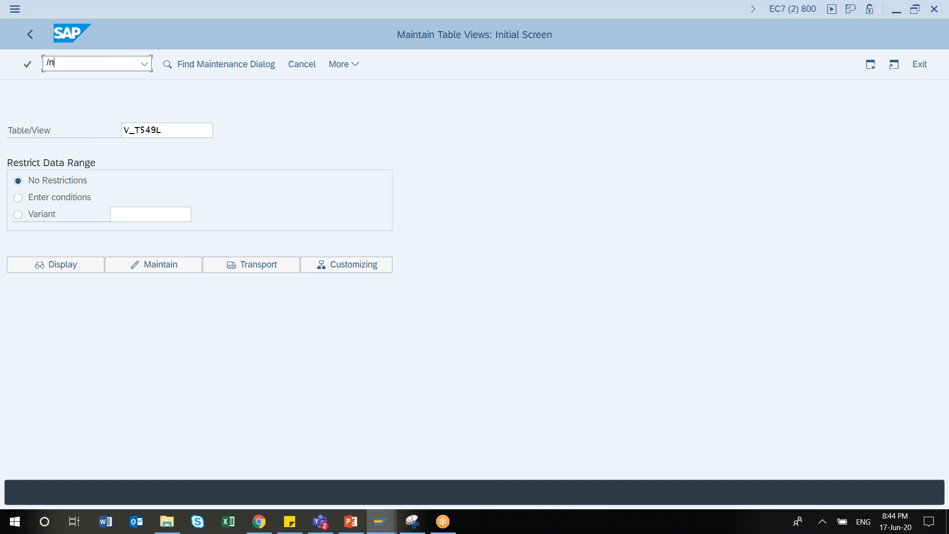
pyautogui.write('pe03')
pyautogui.press('Return')
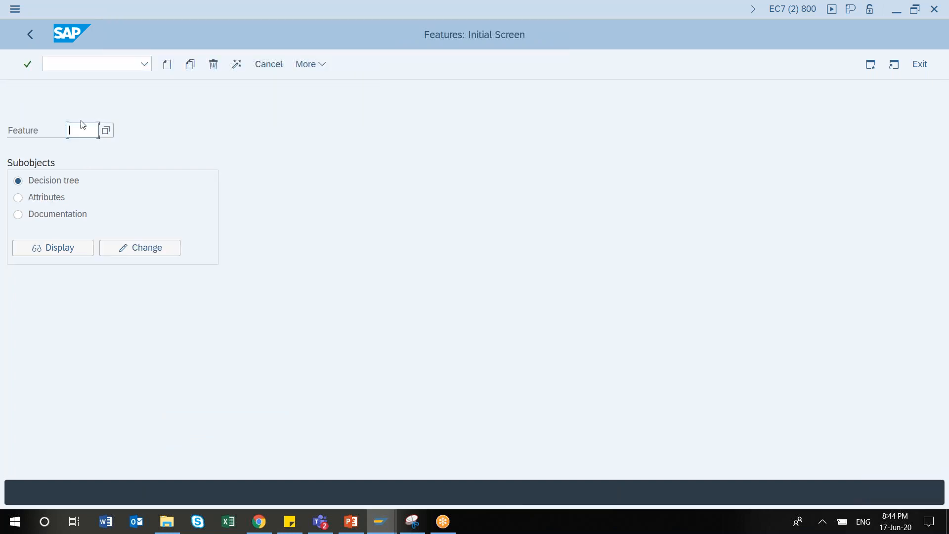
pyautogui.write('LGMST')
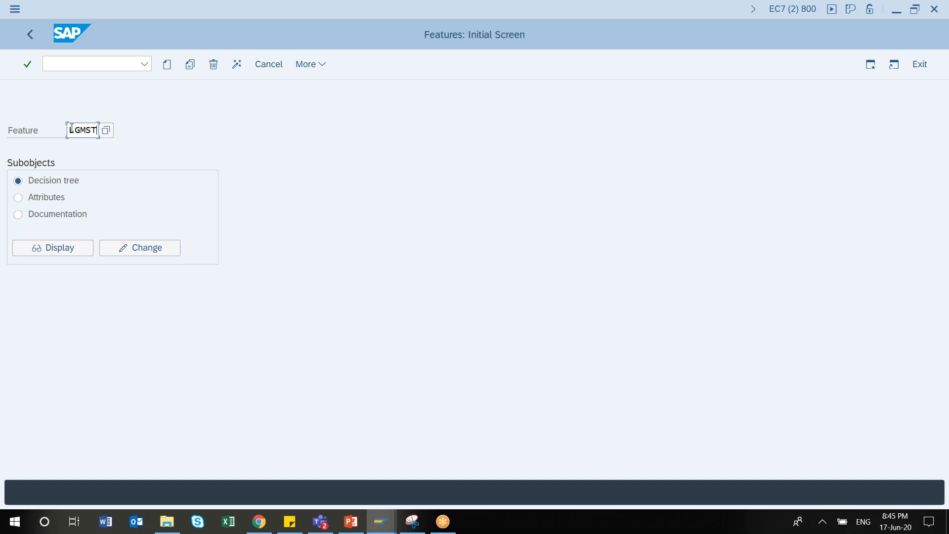
pyautogui.press('Return')
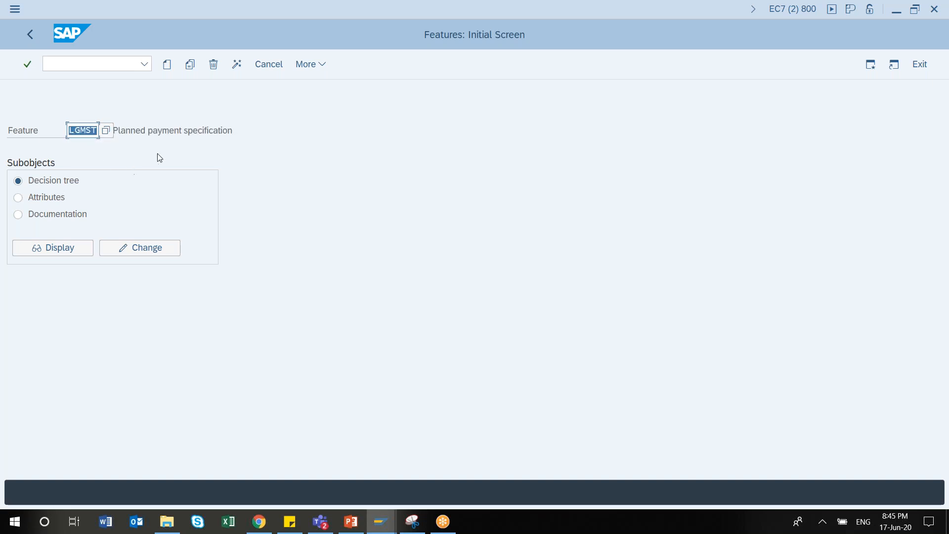
pyautogui.click(207, 131)
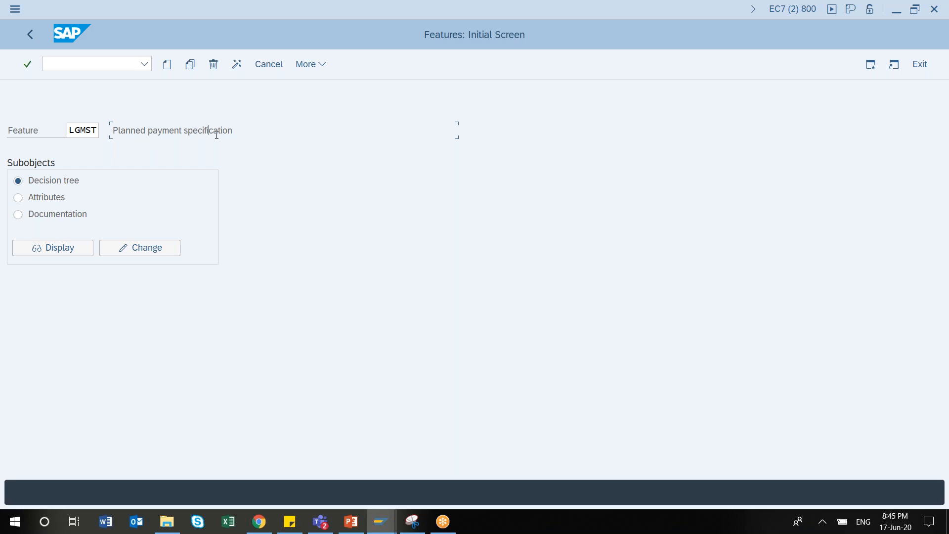
pyautogui.click(144, 248)
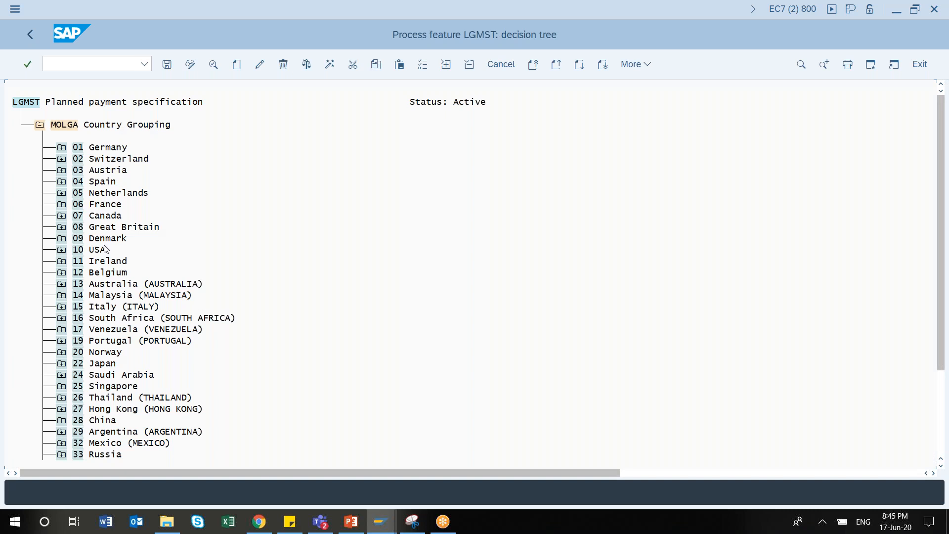
# Step: Expand the 07 Canada branch through subtype and employee group, including the 1 Active/permanent and 2 Full timers nodes
pyautogui.click(61, 216)
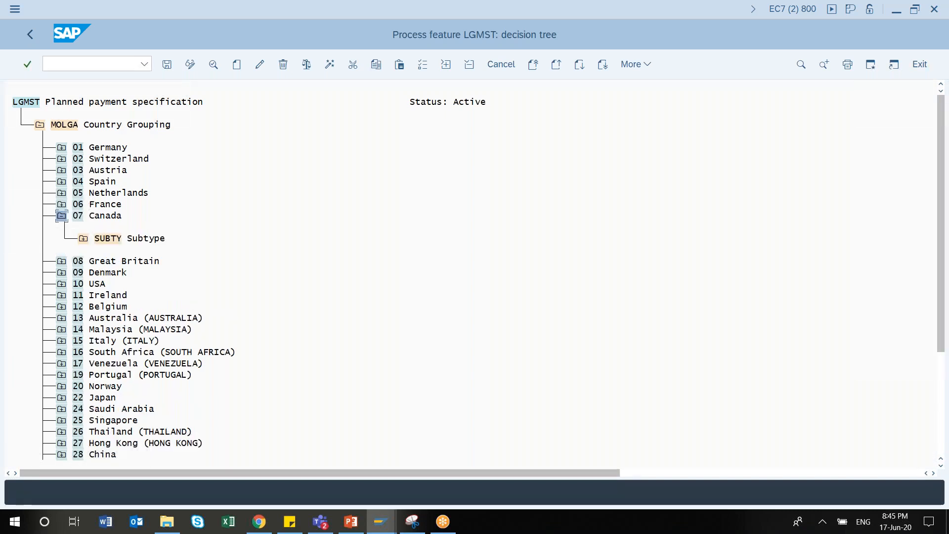
pyautogui.click(84, 238)
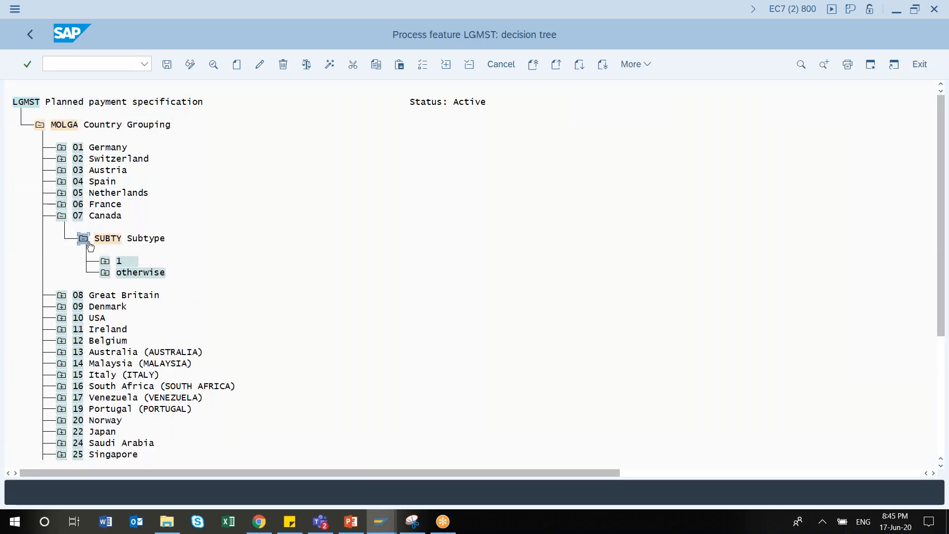
pyautogui.click(105, 260)
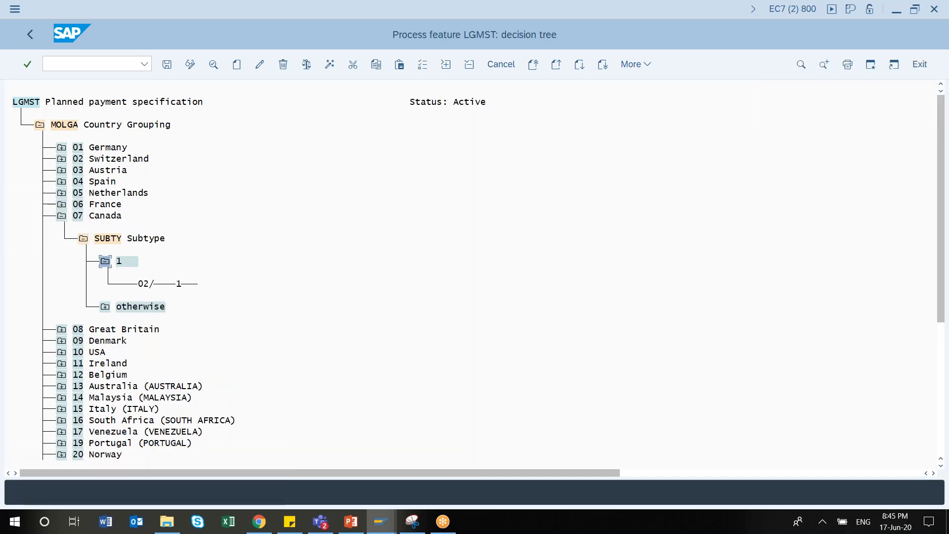
pyautogui.click(105, 308)
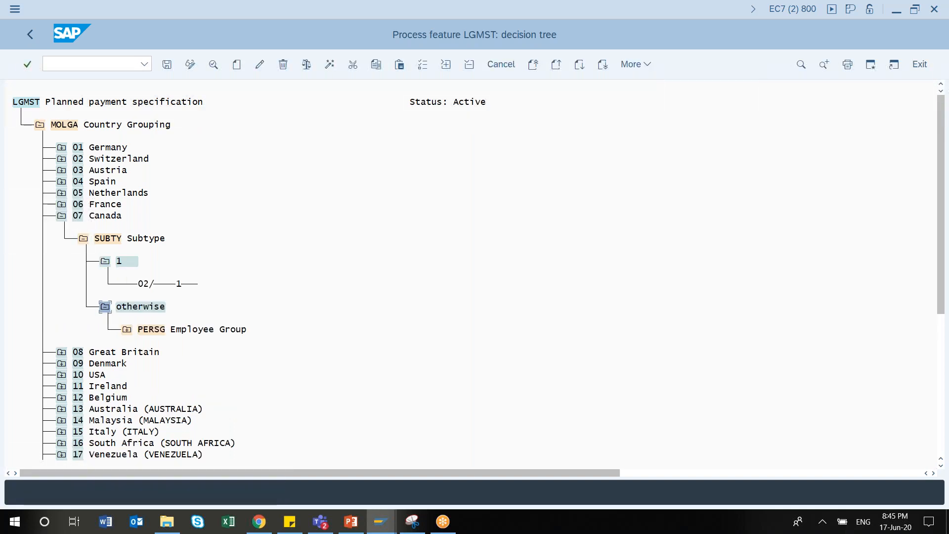
pyautogui.click(126, 330)
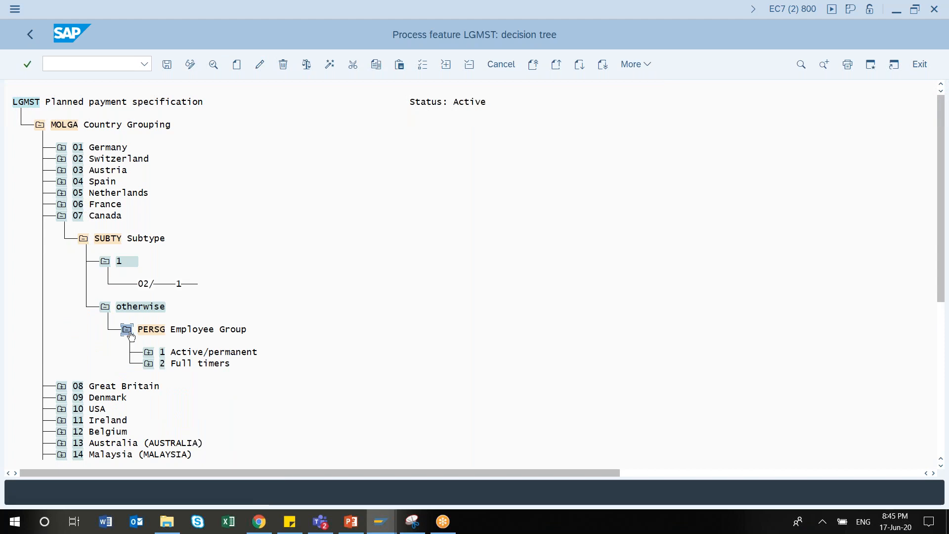
pyautogui.click(148, 352)
pyautogui.click(148, 398)
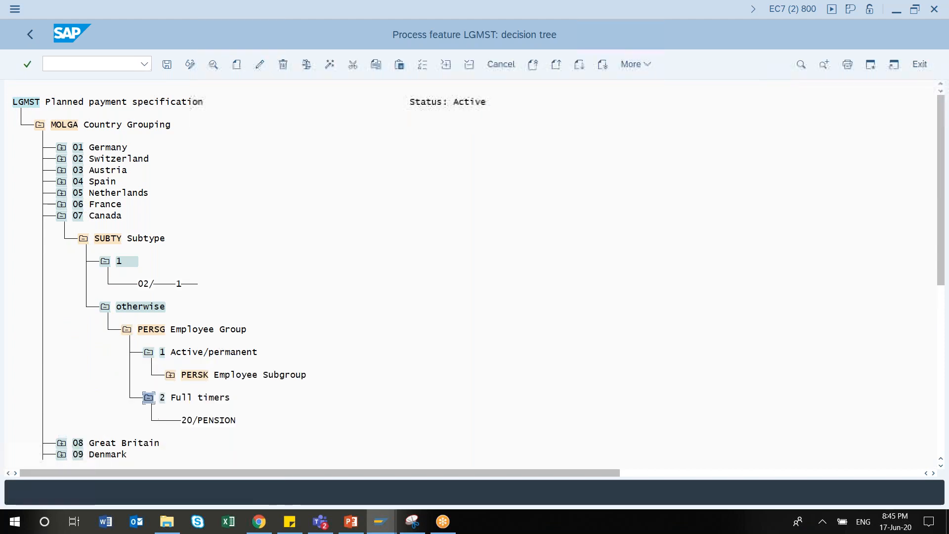
# Step: Expand Canada's employee subgroups under Active/permanent and inspect the return values for K0, K1 and K2
pyautogui.click(170, 375)
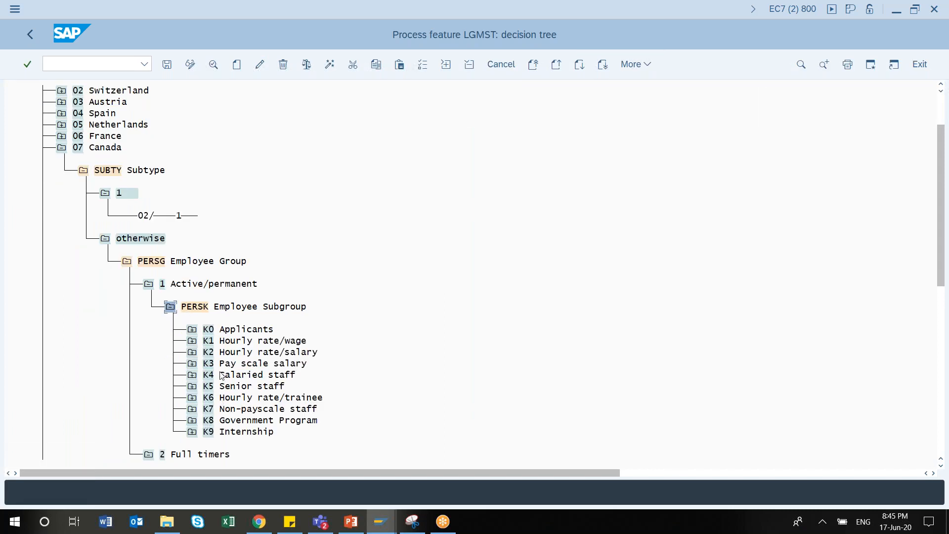
pyautogui.click(192, 329)
pyautogui.click(192, 375)
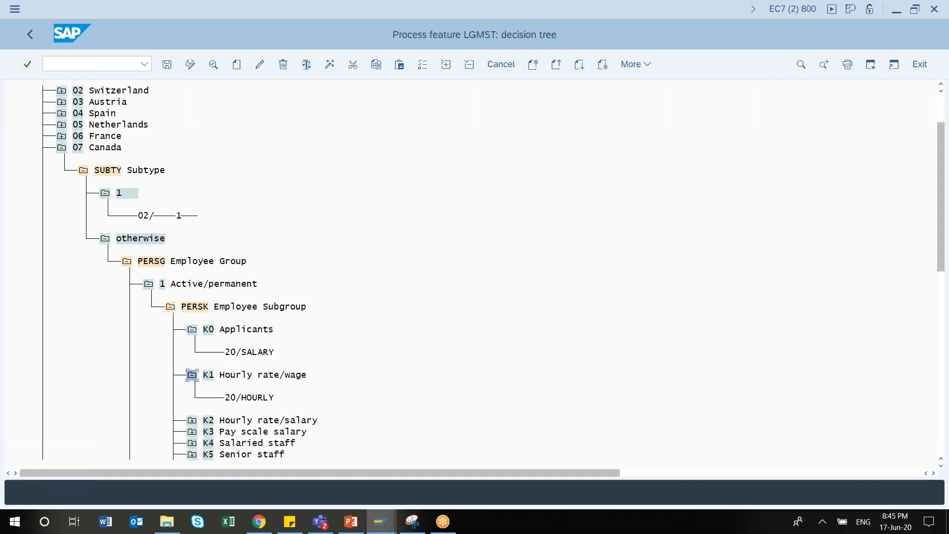
pyautogui.click(191, 420)
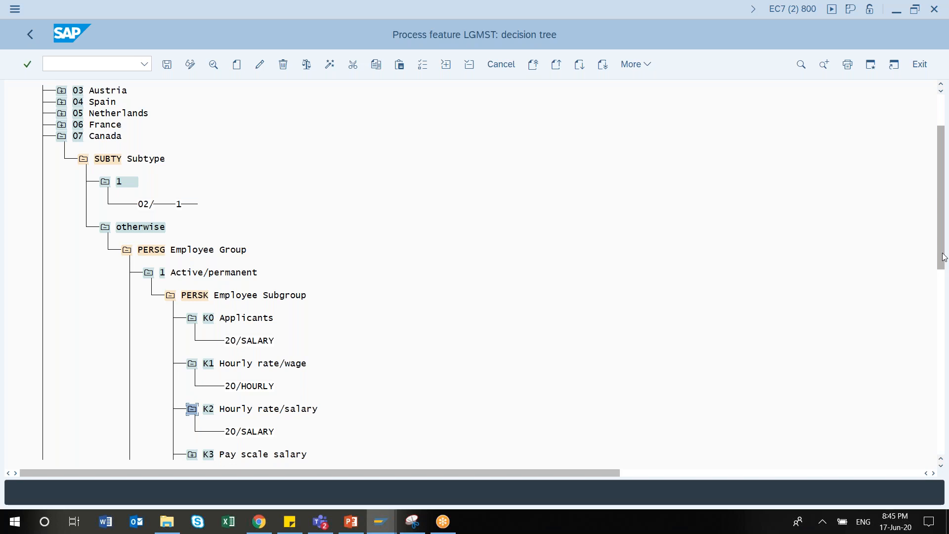
pyautogui.moveTo(942, 251); pyautogui.dragTo(946, 204)
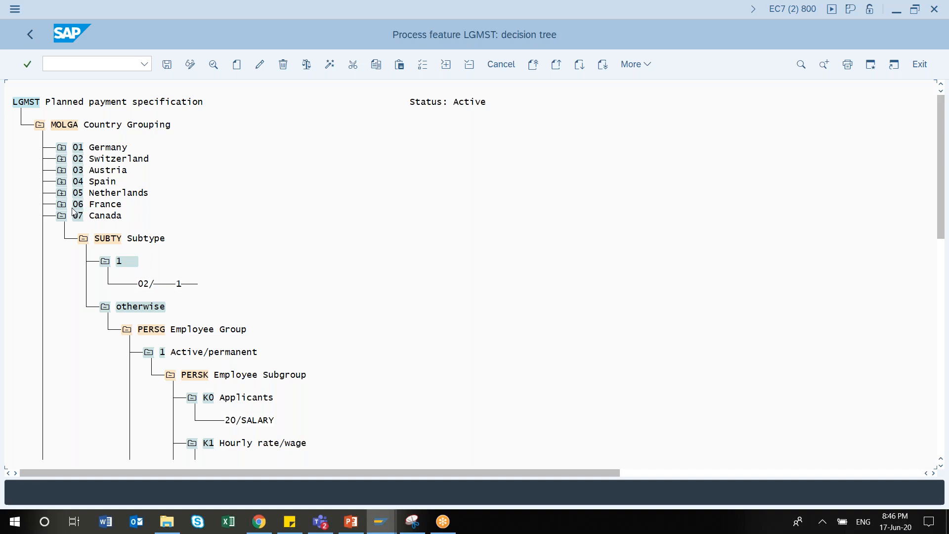
# Step: Collapse Canada's subtype branch, expand Germany's employee group for comparison, and expand Canada's subtype again
pyautogui.click(83, 239)
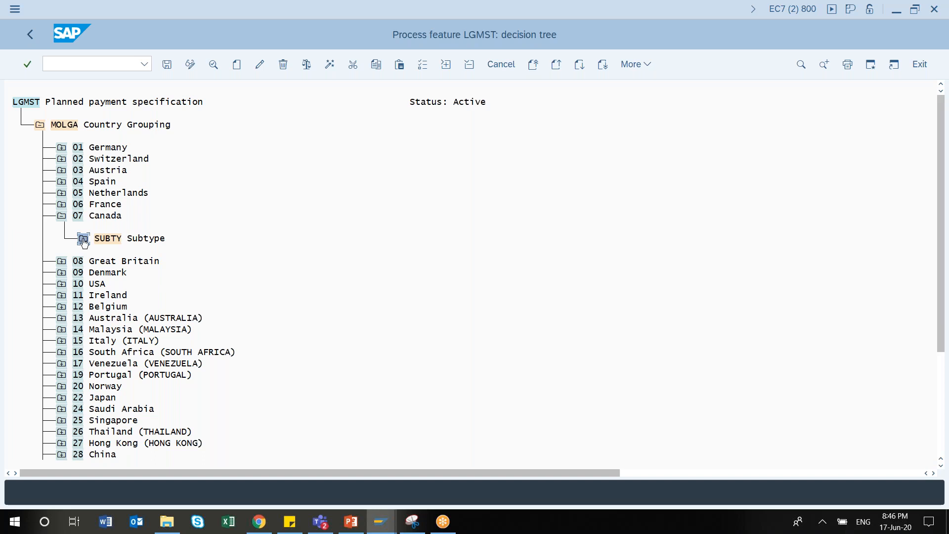
pyautogui.click(62, 147)
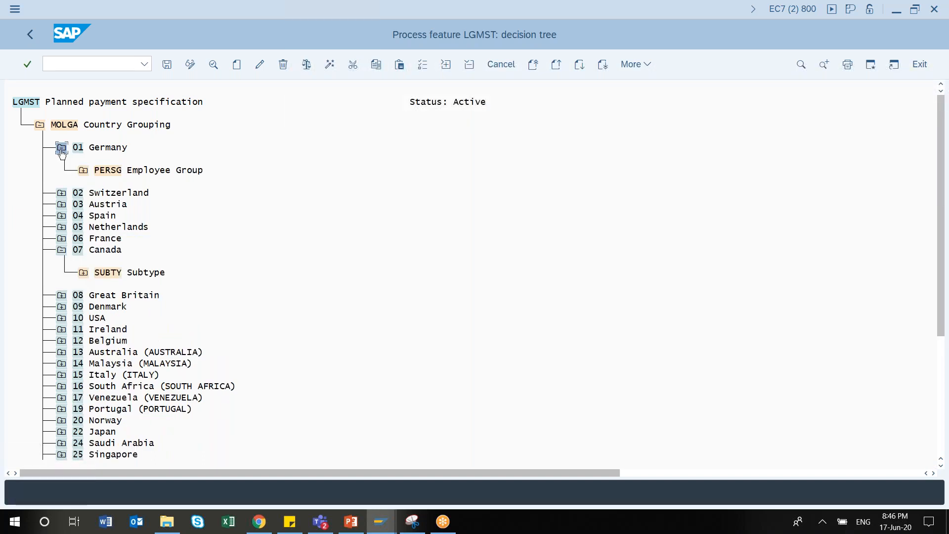
pyautogui.click(83, 171)
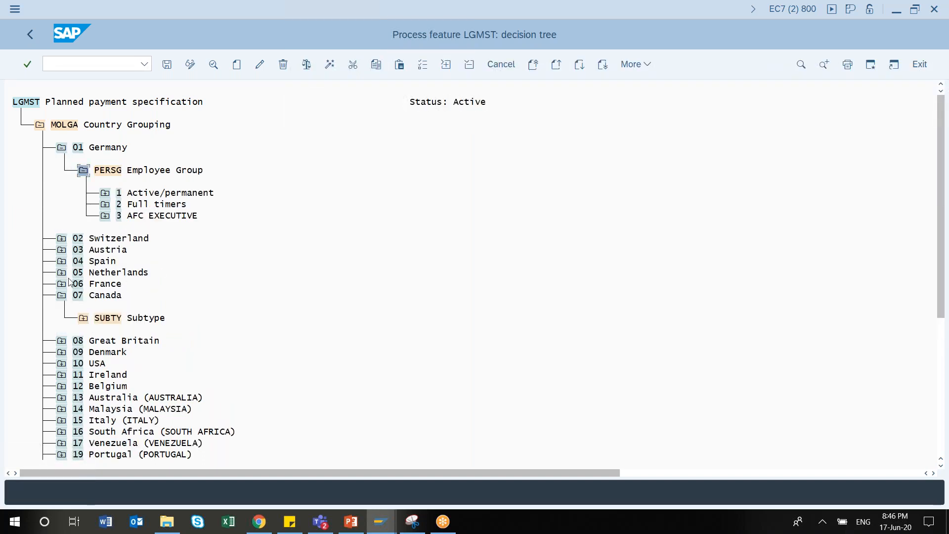
pyautogui.click(83, 318)
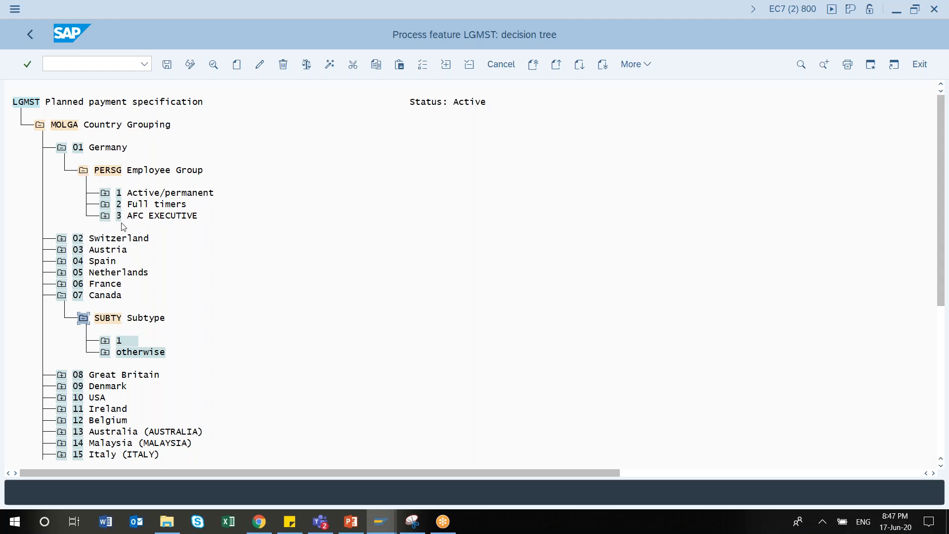
pyautogui.click(108, 322)
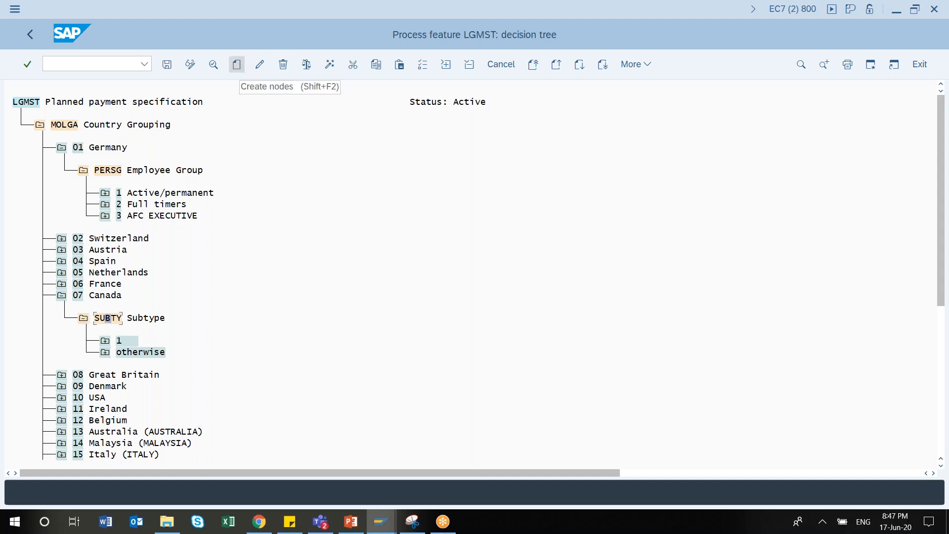
pyautogui.click(237, 64)
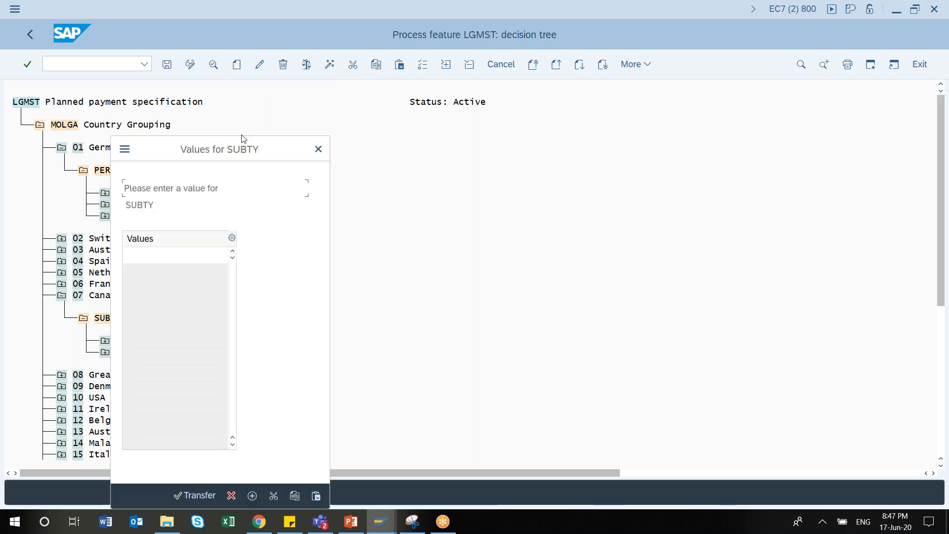
pyautogui.click(318, 148)
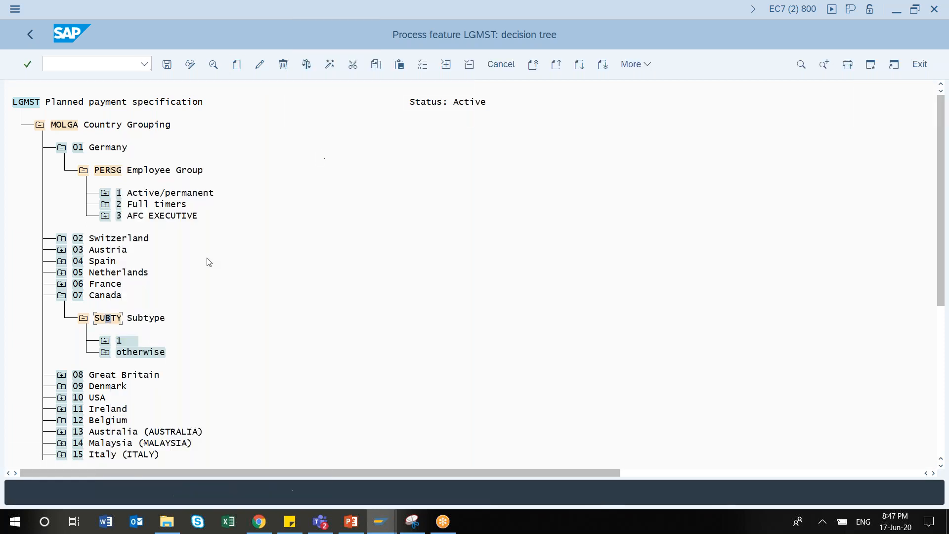
pyautogui.click(105, 297)
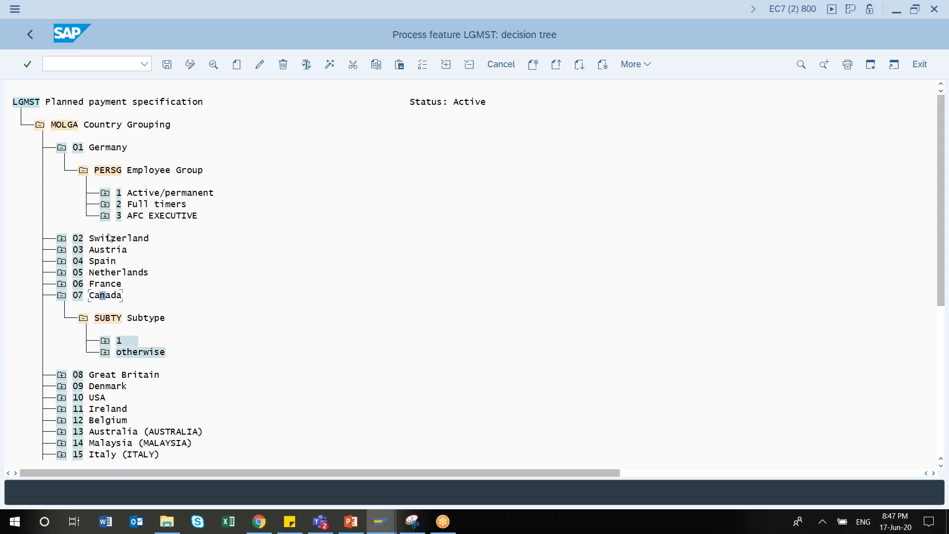
# Step: Expand Germany's Active/permanent node, view the personnel areas under 02 Switzerland, and collapse them again
pyautogui.click(106, 193)
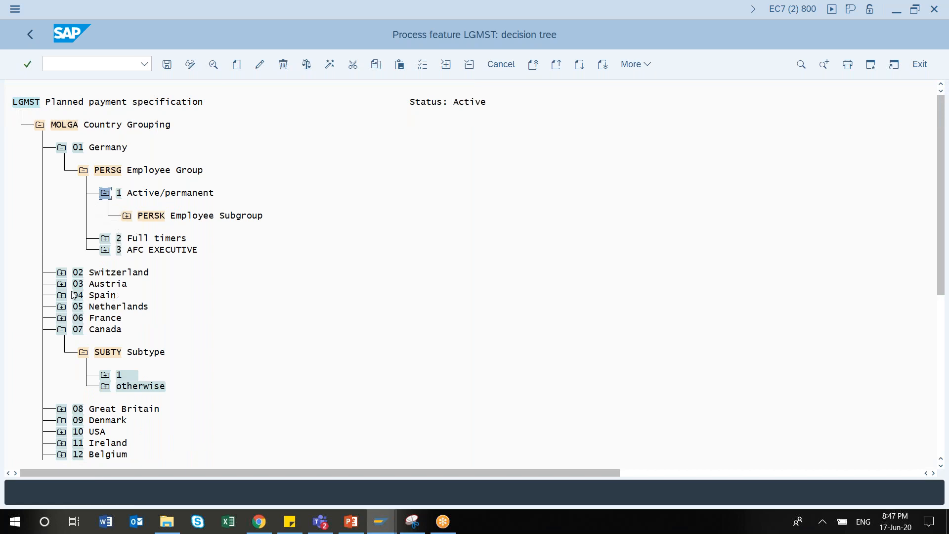
pyautogui.click(61, 272)
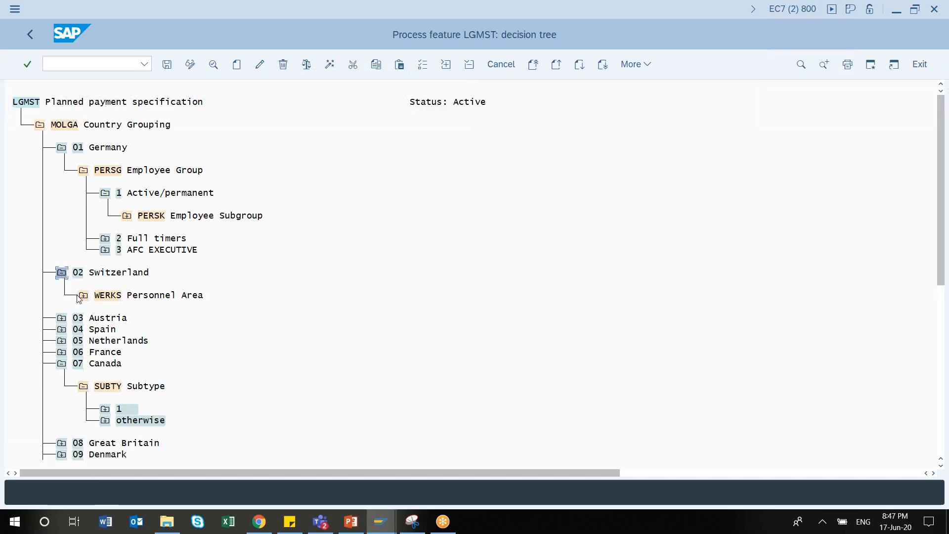
pyautogui.click(84, 296)
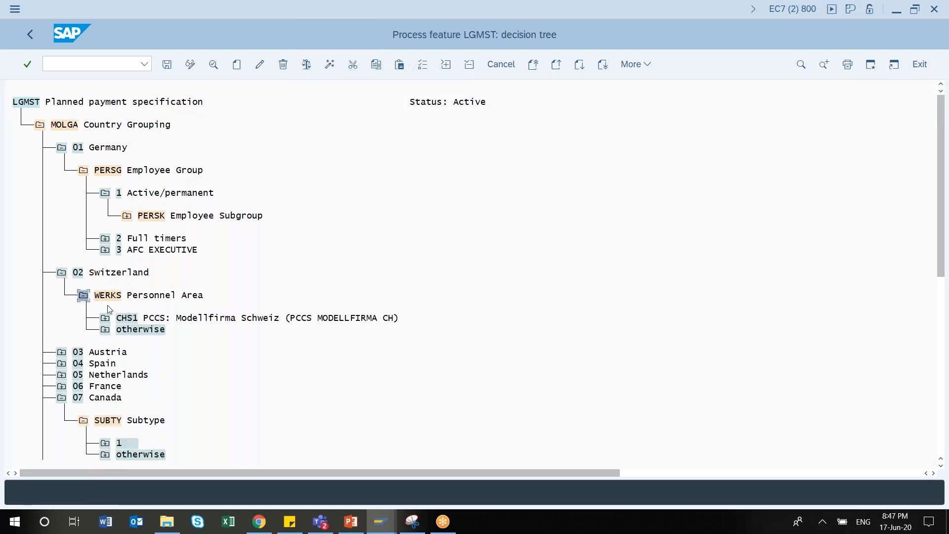
pyautogui.click(82, 298)
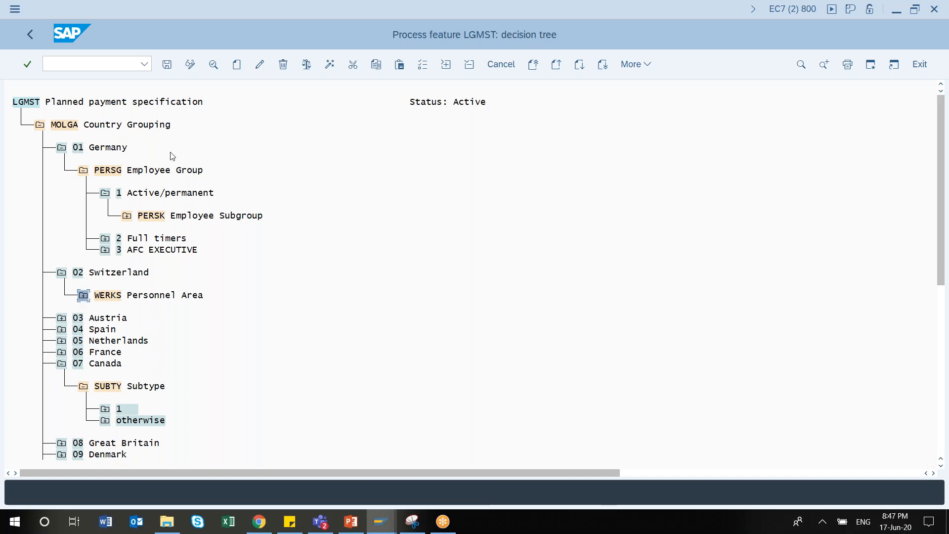
# Step: Expand the 04 Spain branch down to the employee subgroups of Active/permanent and compare it with Canada's branch
pyautogui.click(62, 330)
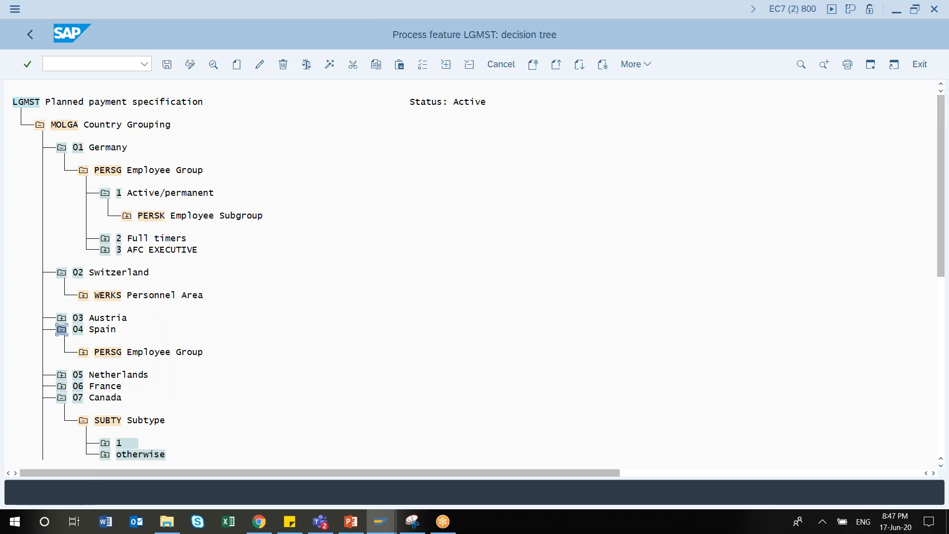
pyautogui.click(84, 353)
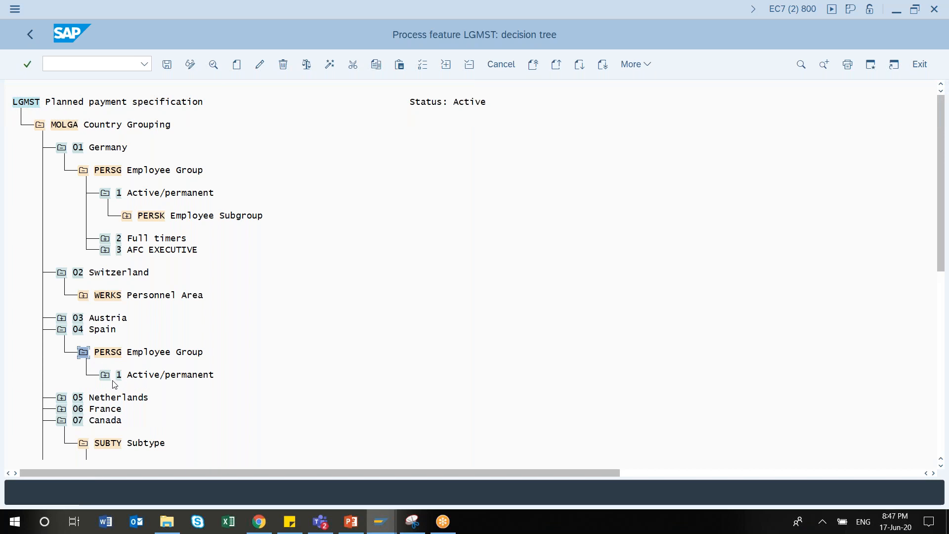
pyautogui.click(105, 375)
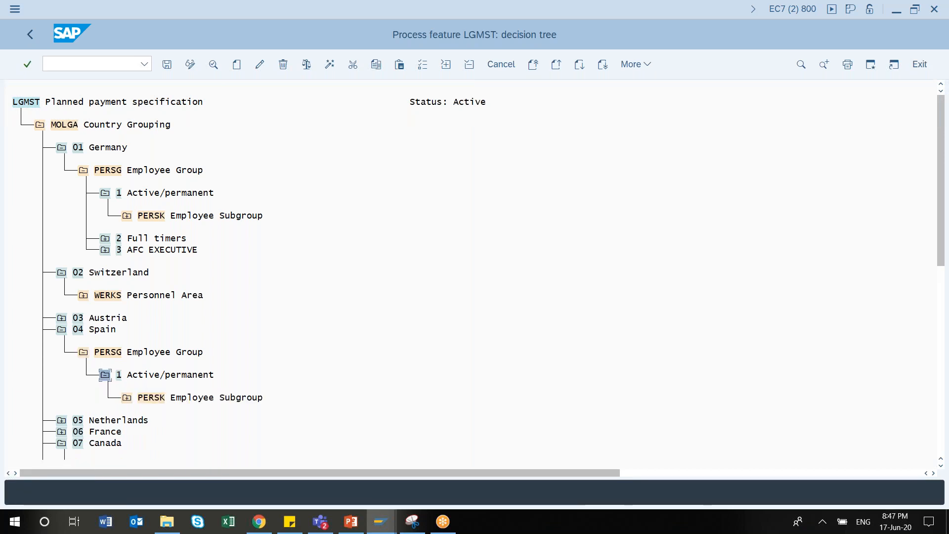
pyautogui.click(127, 397)
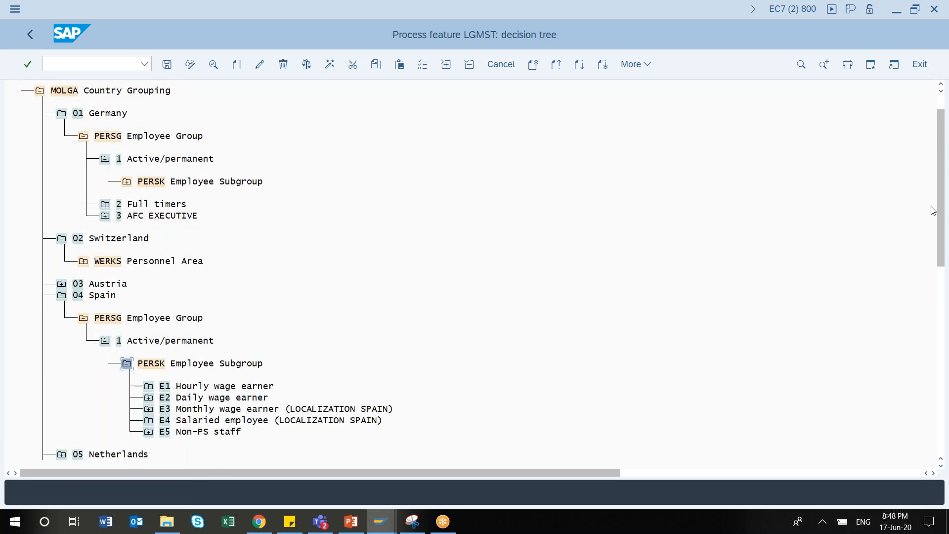
pyautogui.moveTo(944, 238); pyautogui.dragTo(944, 326)
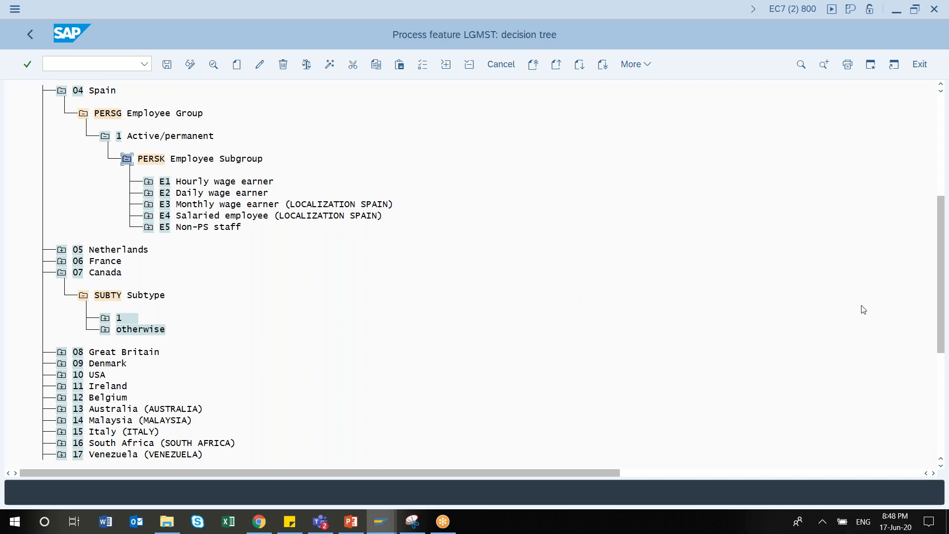
# Step: Expand the 40 India branch down to the employee subgroups of S Active
pyautogui.moveTo(942, 348); pyautogui.dragTo(942, 380)
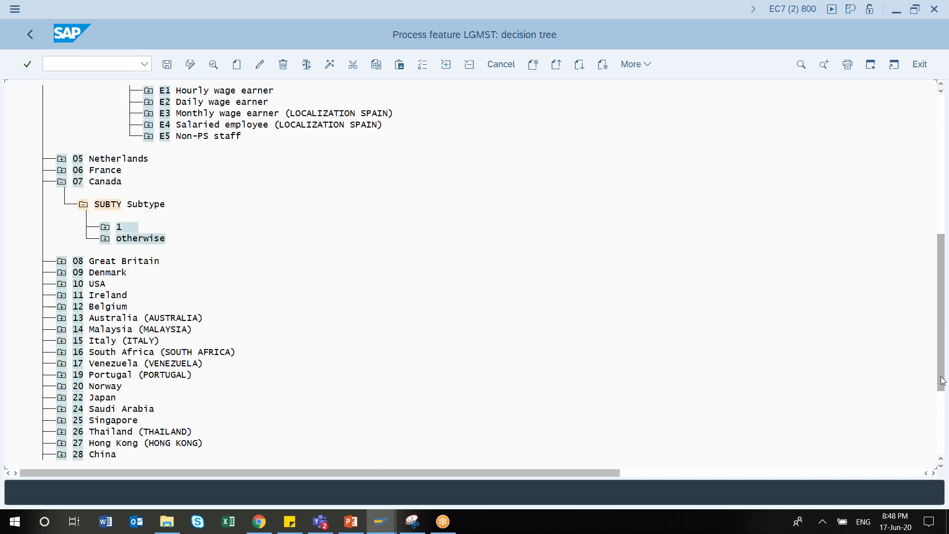
pyautogui.moveTo(942, 380); pyautogui.dragTo(942, 406)
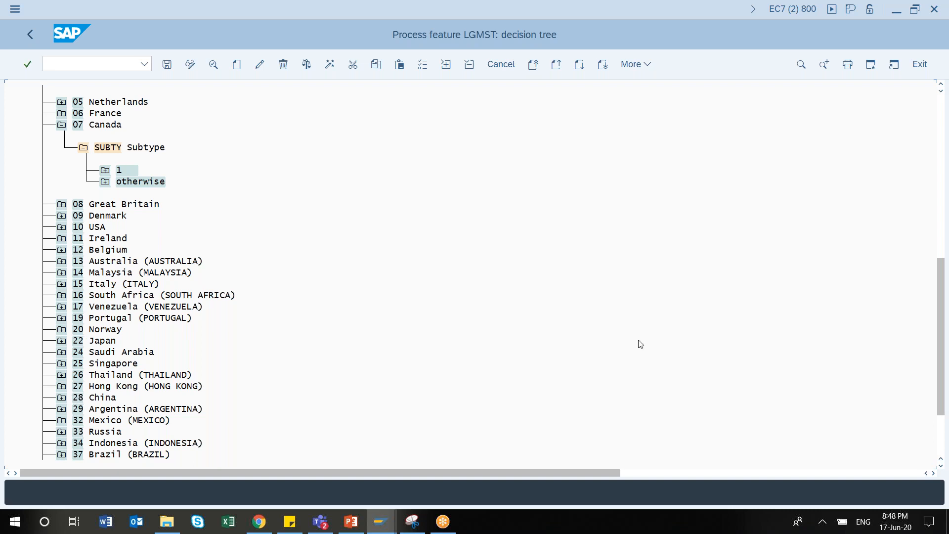
pyautogui.moveTo(941, 408); pyautogui.dragTo(941, 427)
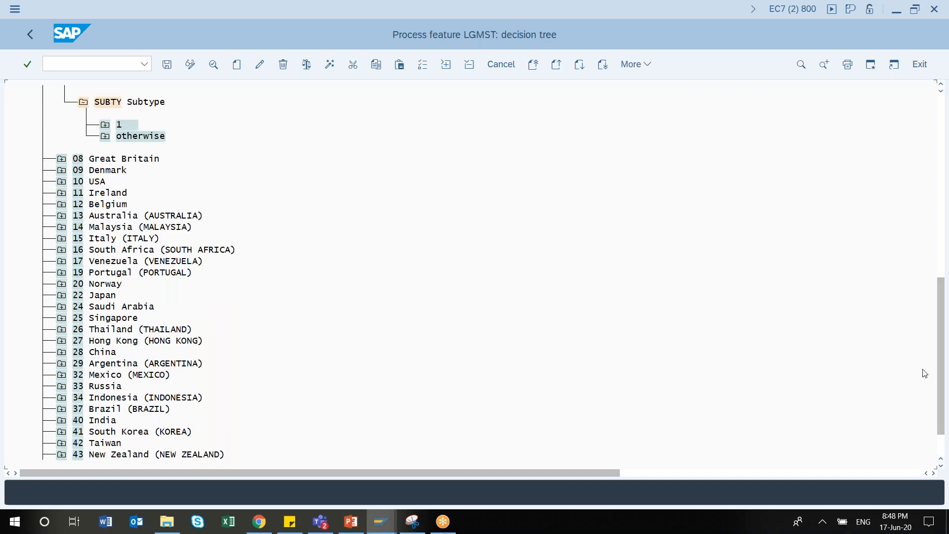
pyautogui.click(62, 419)
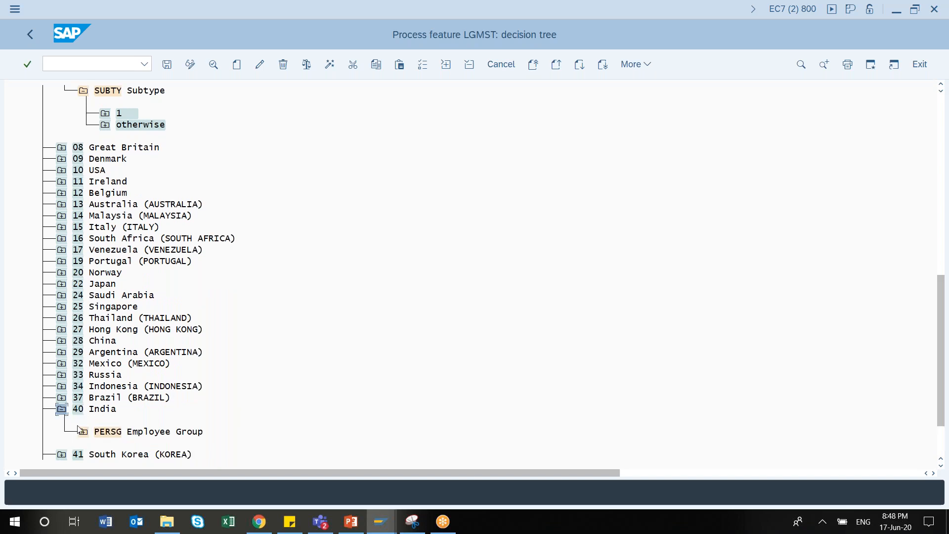
pyautogui.click(82, 434)
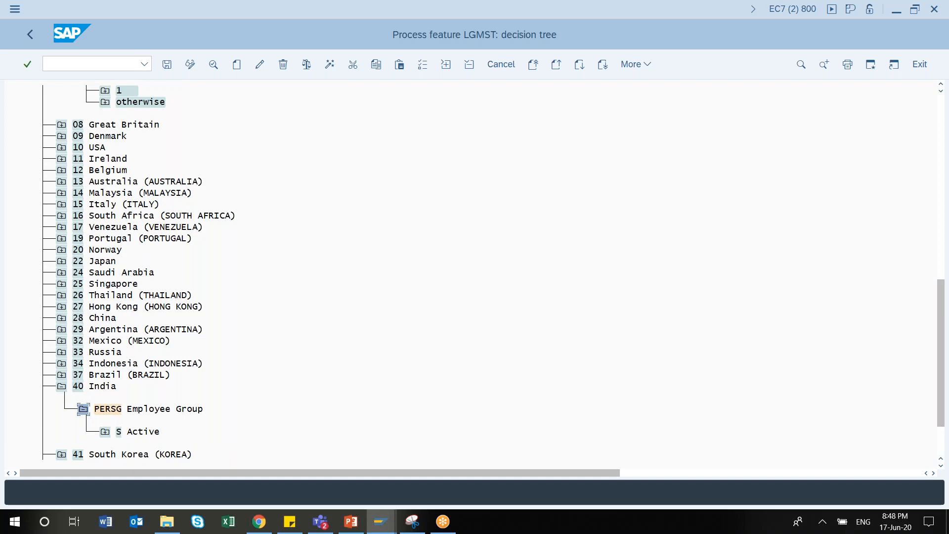
pyautogui.click(105, 432)
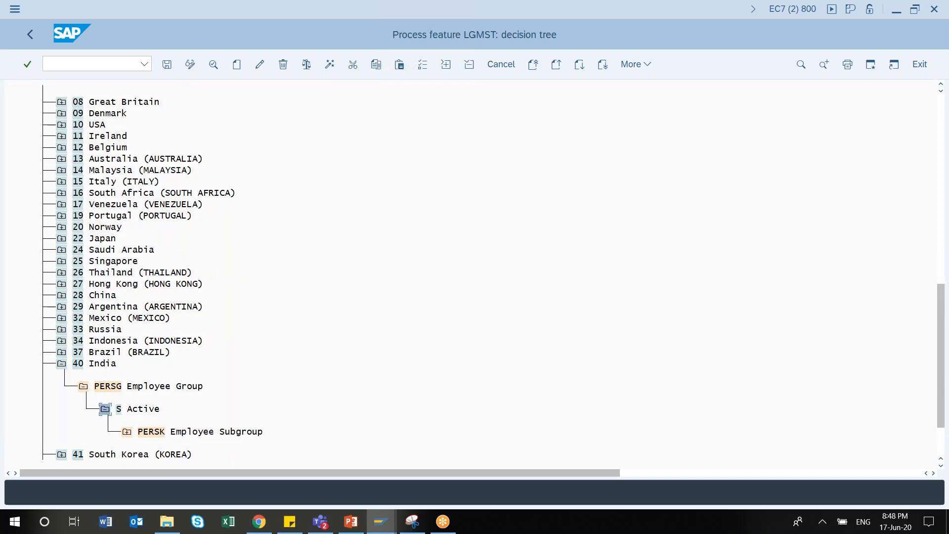
pyautogui.click(126, 432)
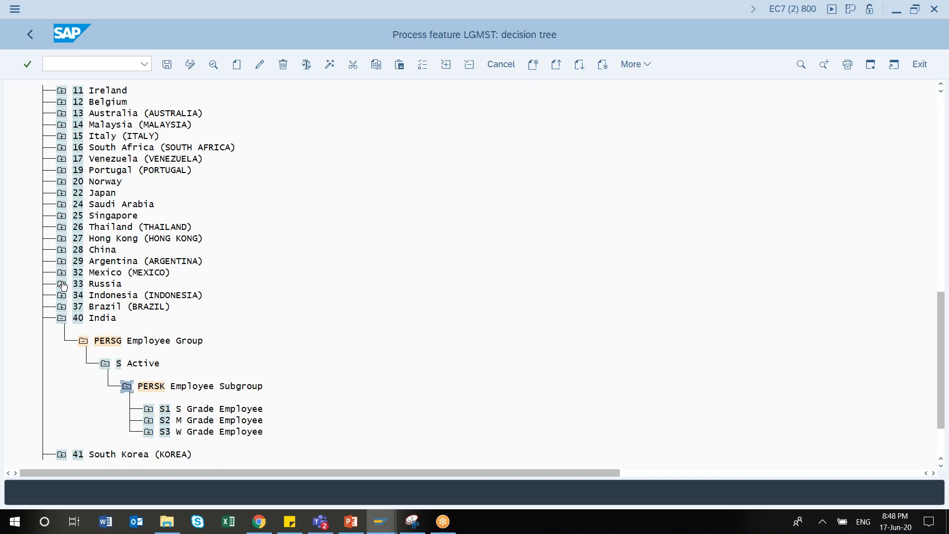
# Step: Expand 22 Japan to show its employee group, then return to the start of the LGMST decision tree
pyautogui.click(61, 194)
pyautogui.click(83, 216)
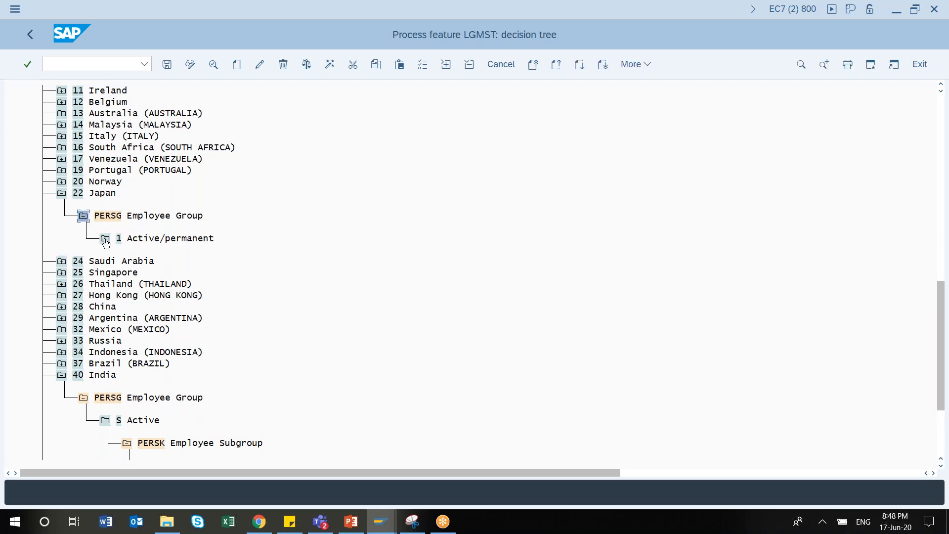
pyautogui.moveTo(943, 359); pyautogui.dragTo(942, 170)
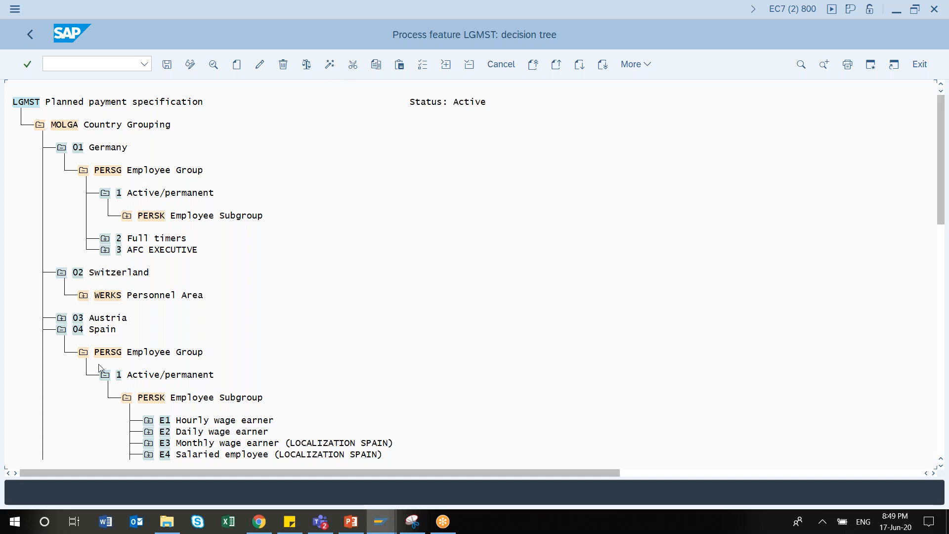
# Step: Switch to the SAP Canada Payroll V4.0 presentation in PowerPoint and view the Business Requirement slide 170
pyautogui.click(351, 523)
pyautogui.click(97, 437)
pyautogui.press('Down')
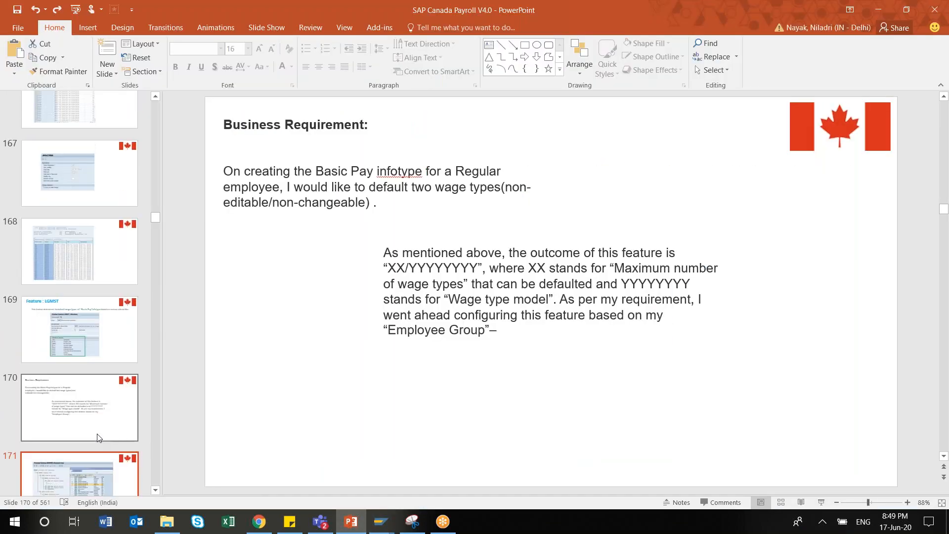
pyautogui.press('Up')
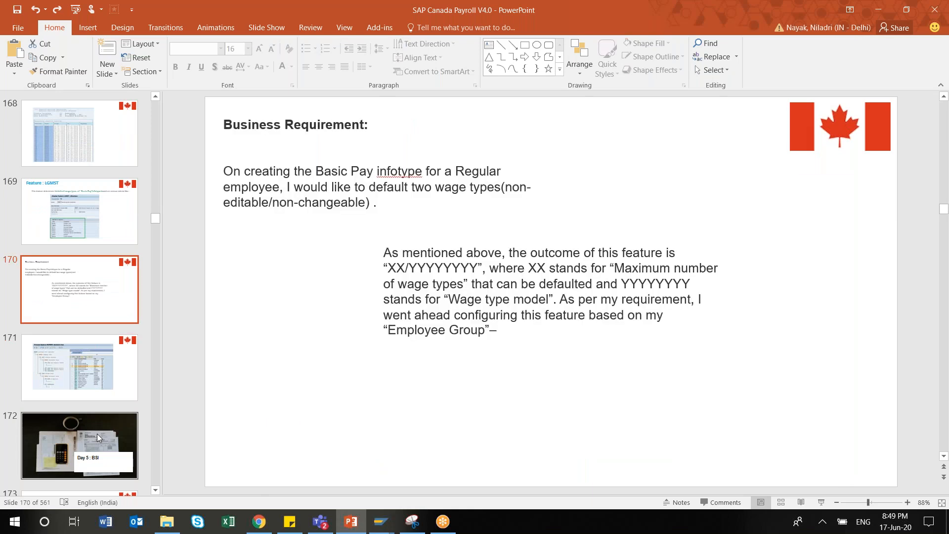
# Step: Go back through the preceding slides to slide 157, SAP Configuration Setting, showing the Payroll: Canada settings
pyautogui.press('Up')
pyautogui.press('Up')
pyautogui.press('Up')
pyautogui.press('Up')
pyautogui.press('Up')
pyautogui.press('Up')
pyautogui.press('Up')
pyautogui.press('Up')
pyautogui.press('Up')
pyautogui.press('Up')
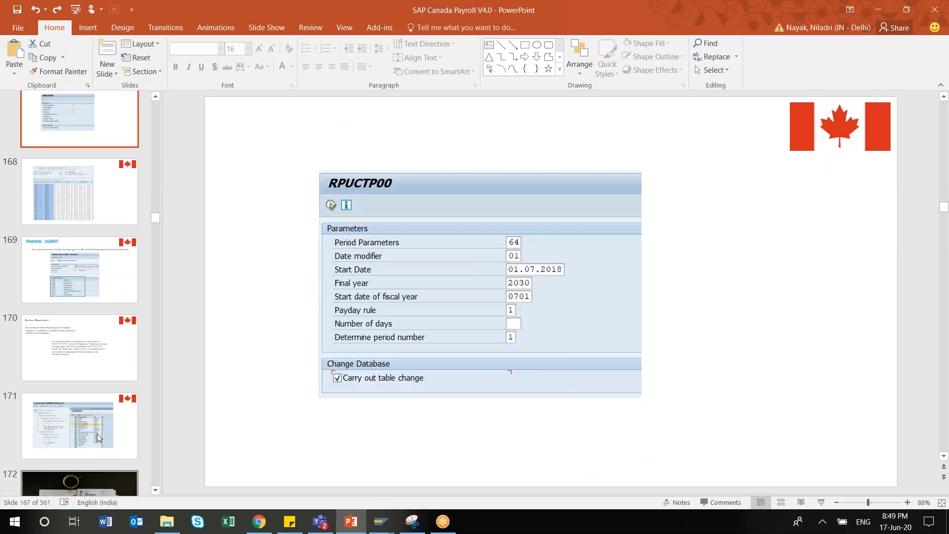
pyautogui.press('Up')
pyautogui.press('Up')
pyautogui.press('Up')
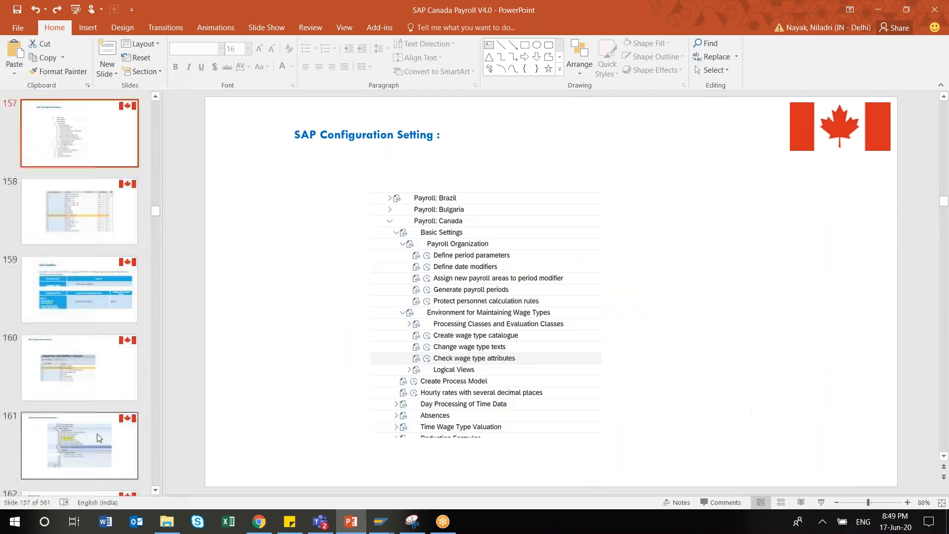